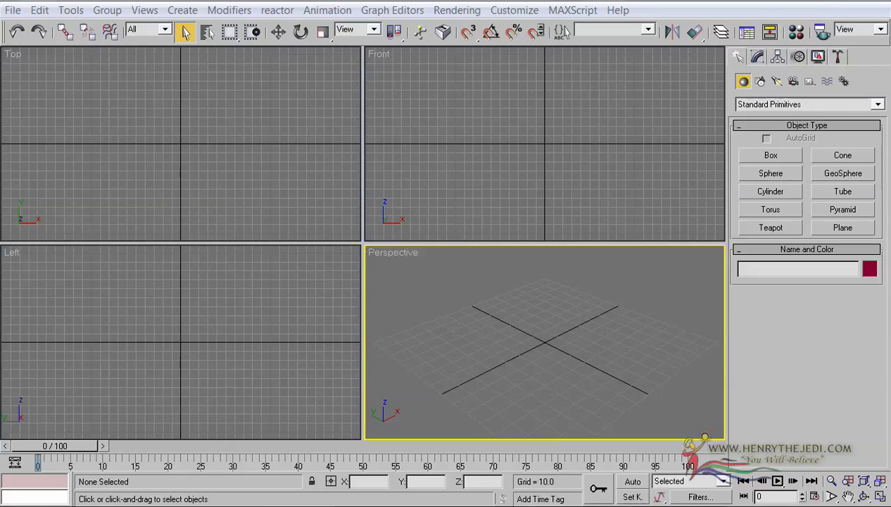
Reset the scene from the File menu and confirm with Yes.
left_click(9, 10)
left_click(21, 44)
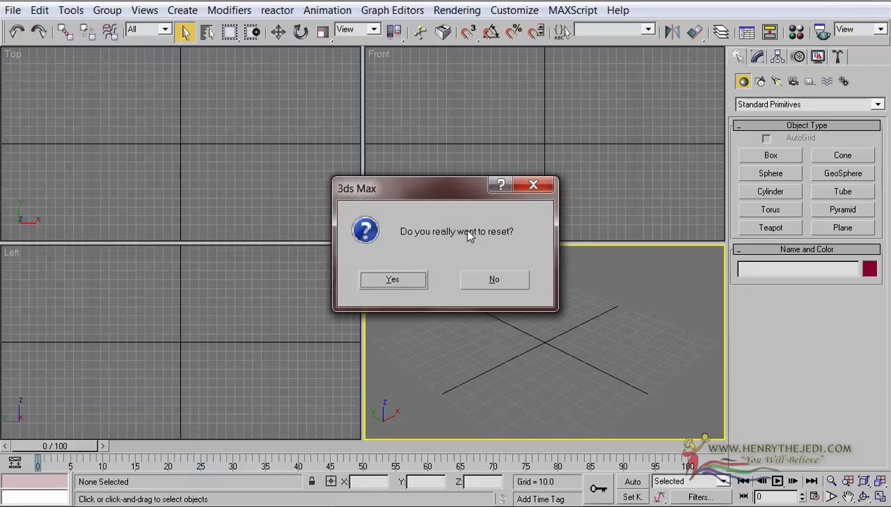
left_click(412, 280)
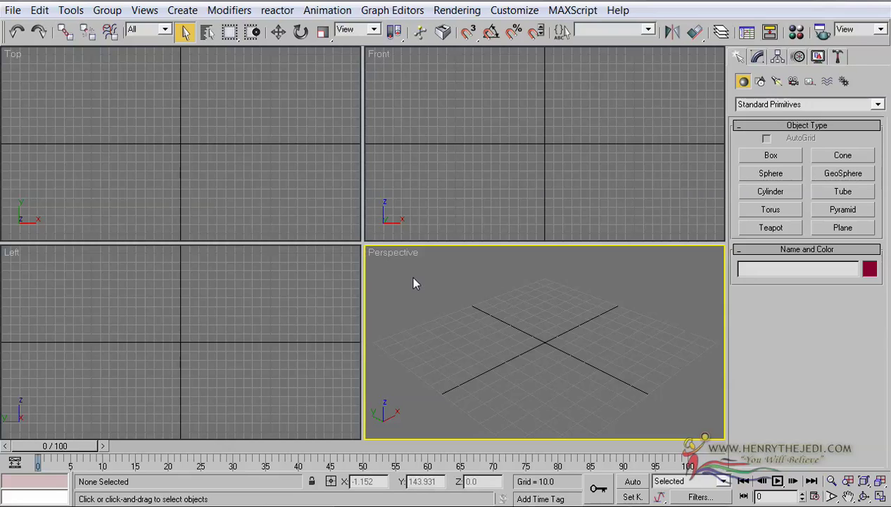
In Notepad, delete the '.com' ending from HenryTheJedi.com.
key("alt+Tab")
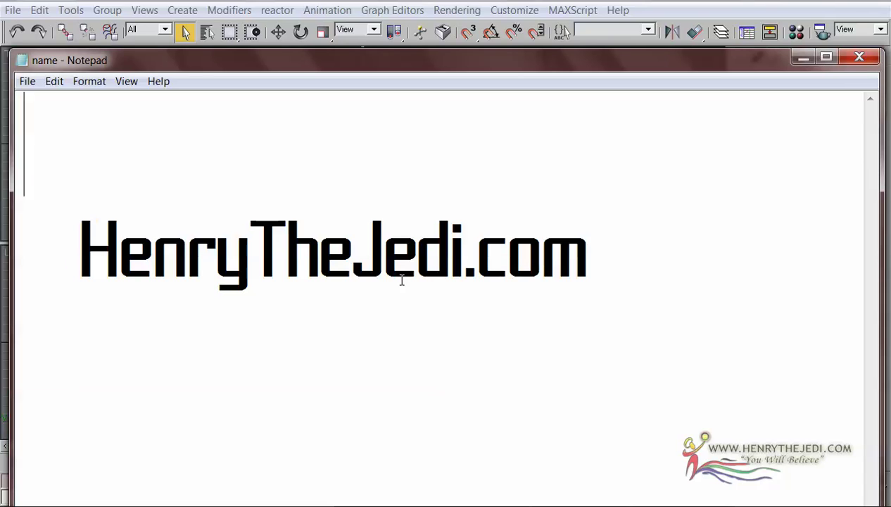
left_click_drag(79, 249, 466, 233)
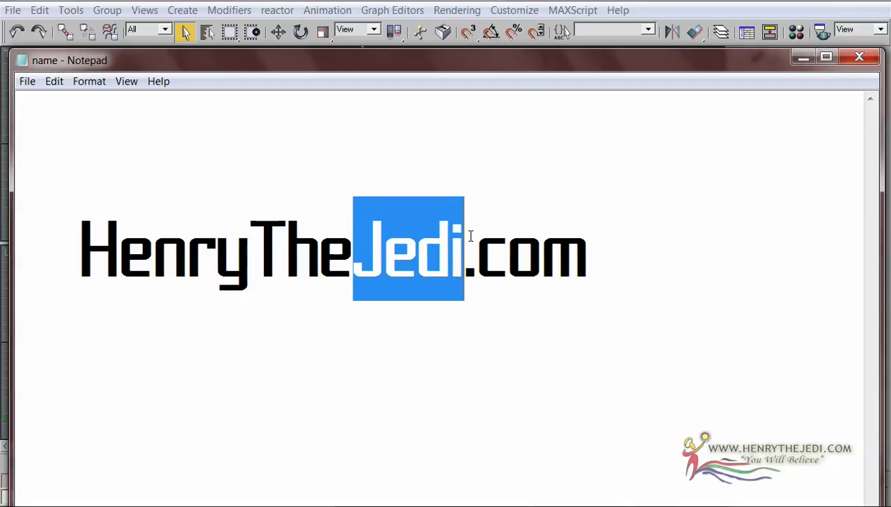
left_click(640, 260)
left_click_drag(640, 260, 466, 267)
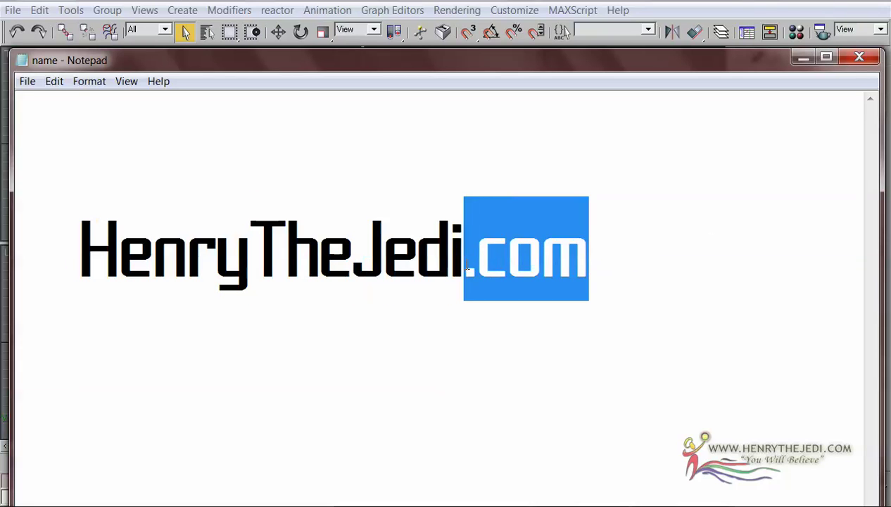
key("Delete")
Space the name out as Henry The Jedi and pick out its initials H, T and J.
left_click(253, 236)
left_click(380, 255)
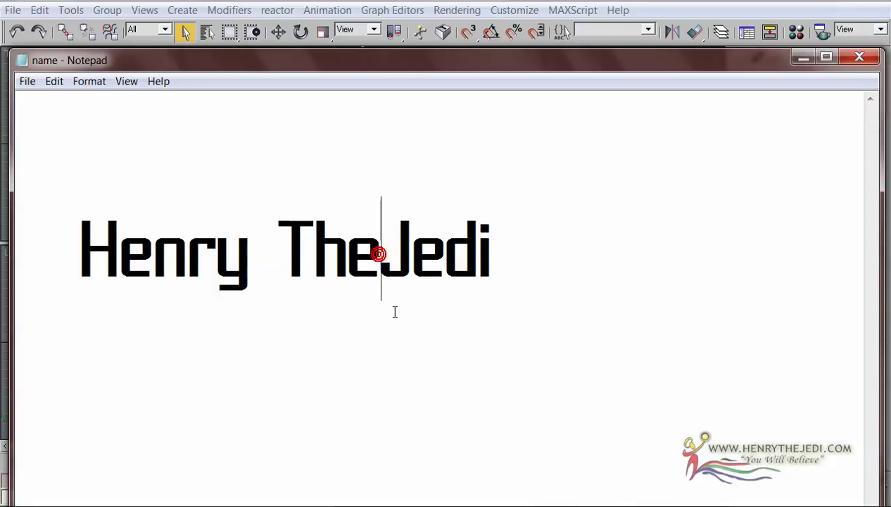
left_click_drag(87, 250, 501, 263)
left_click_drag(552, 248, 408, 246)
left_click(150, 219)
left_click(362, 216)
left_click(528, 241)
left_click(89, 248)
left_click_drag(90, 249, 107, 247)
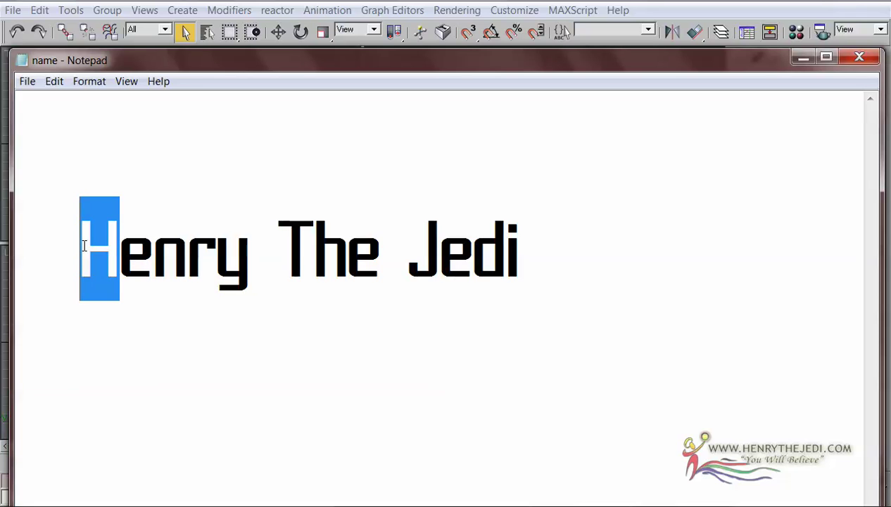
left_click_drag(306, 248, 293, 248)
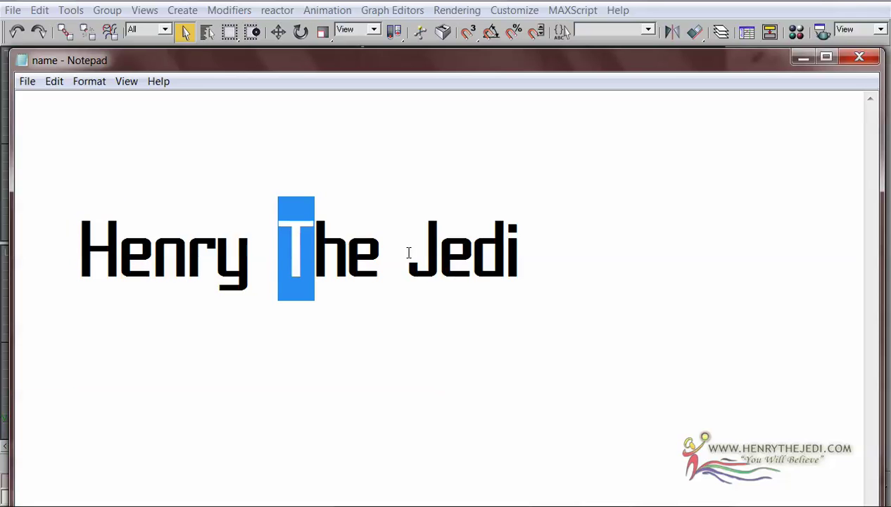
left_click_drag(410, 255, 427, 248)
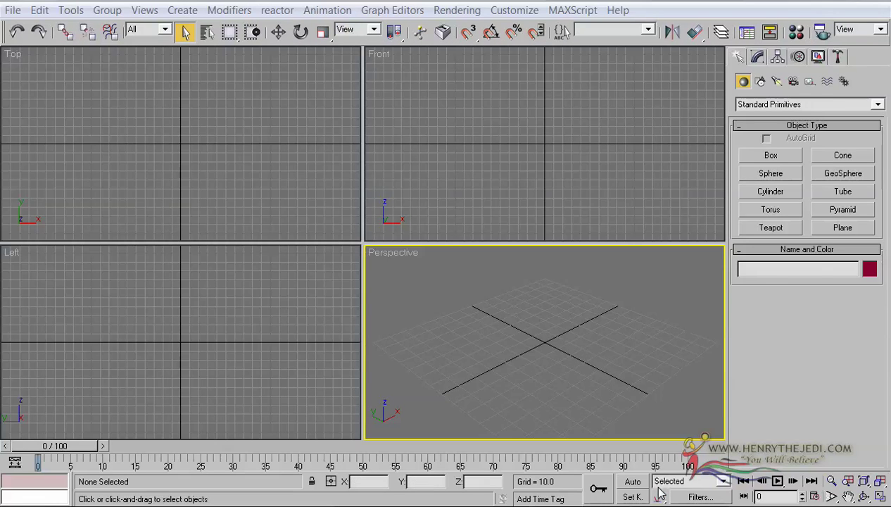
Maximize Notepad and type ABC on a new line below Henry The Jedi.
left_click(707, 501)
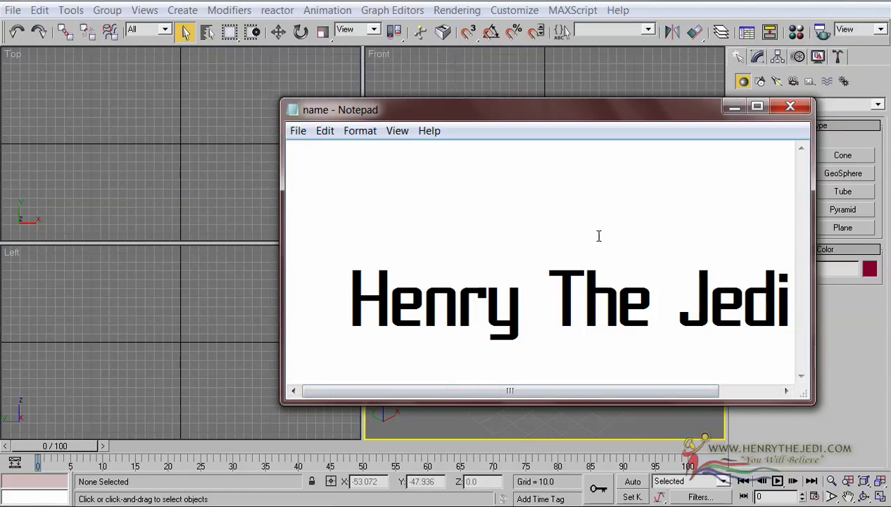
mouse_move(541, 394)
left_mouse_down()
mouse_move(616, 391)
mouse_move(542, 392)
left_mouse_up()
double_click(656, 114)
left_click(612, 191)
key("Return")
key("Return")
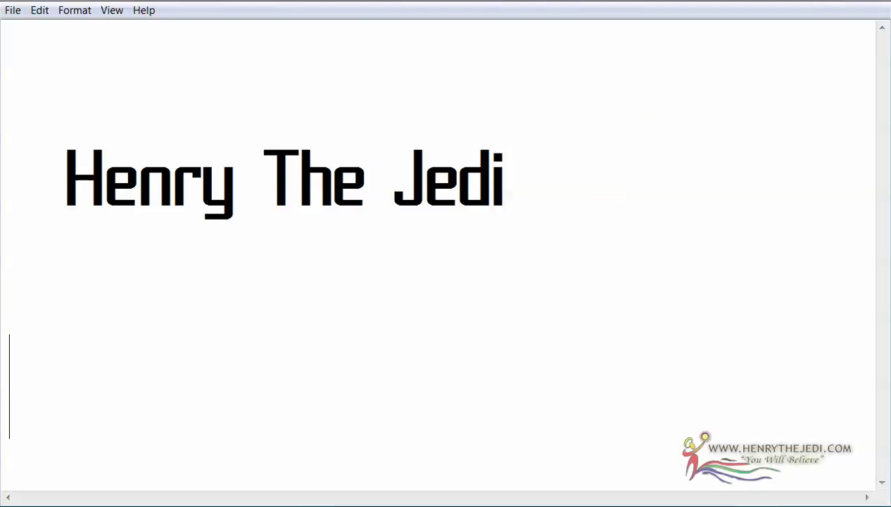
type("ABC")
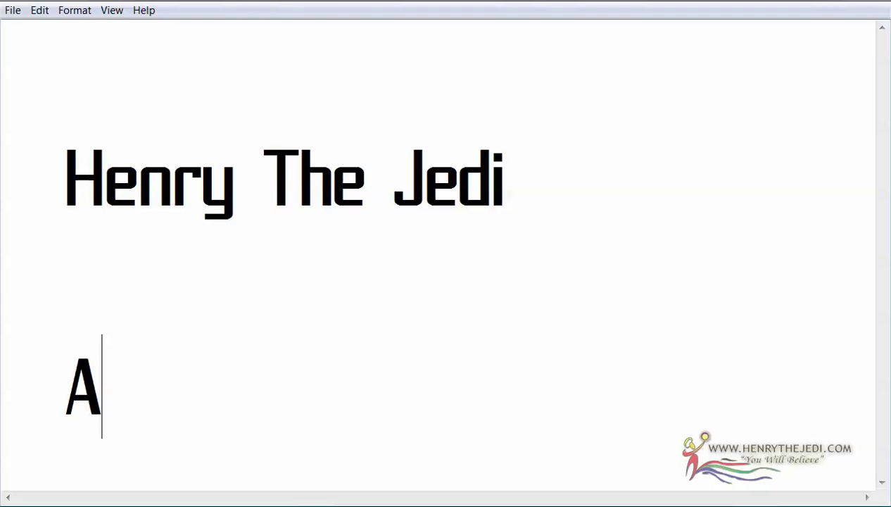
Space the letters into A B C and add an M B C line beneath it.
left_click(141, 382)
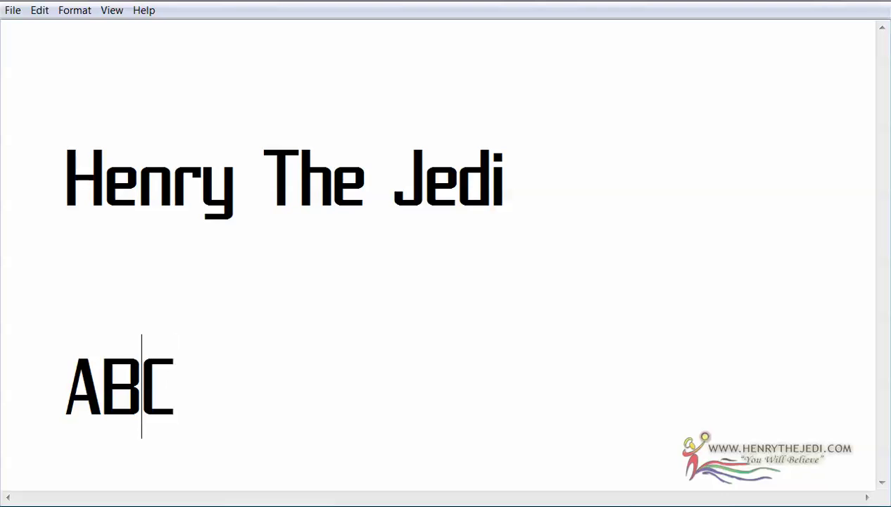
left_click(100, 382)
left_click(168, 382)
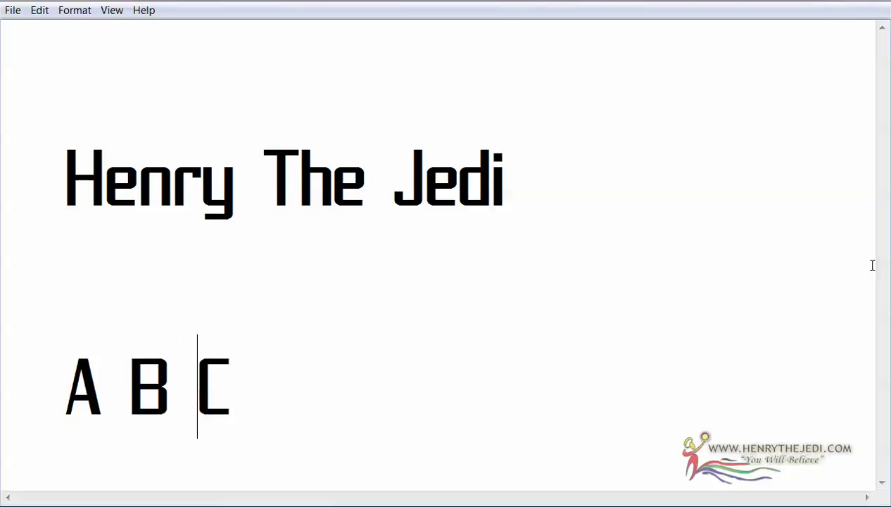
left_click(325, 376)
key("Return")
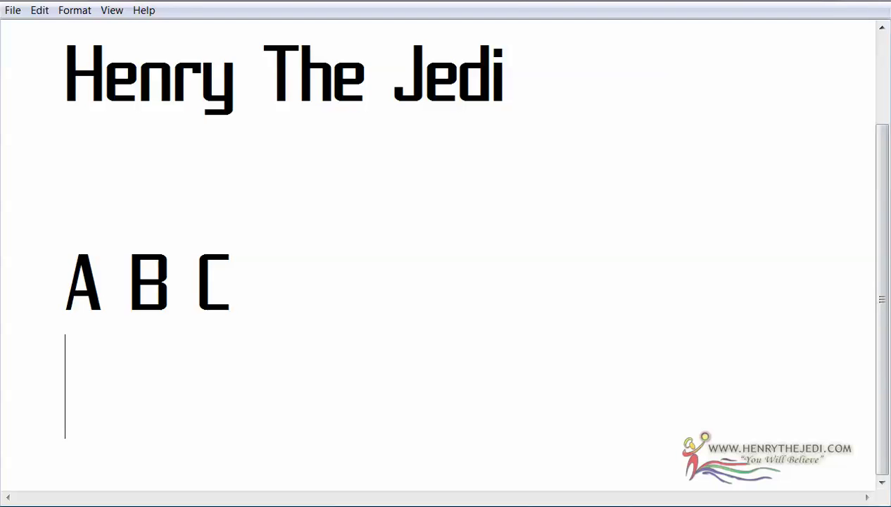
type("M B C")
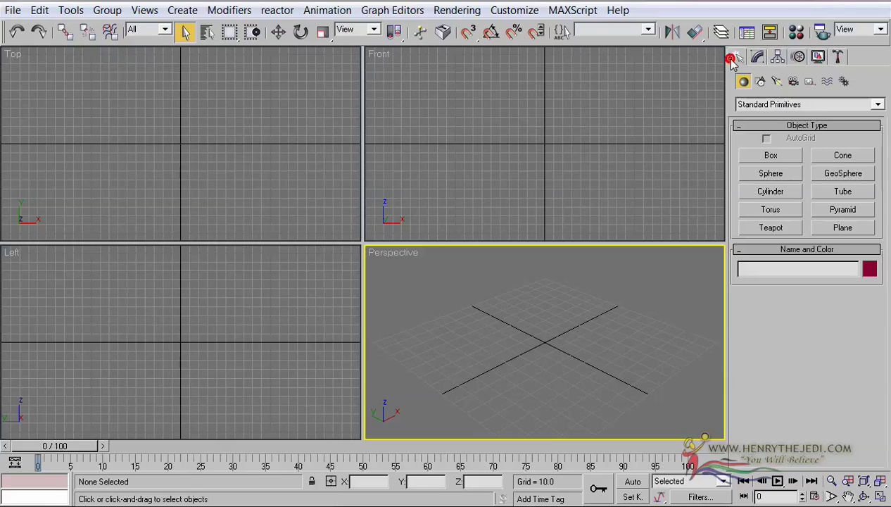
Activate the Text shape tool under Shapes, showing default MAX Text in Arial at size 100.
left_click(762, 82)
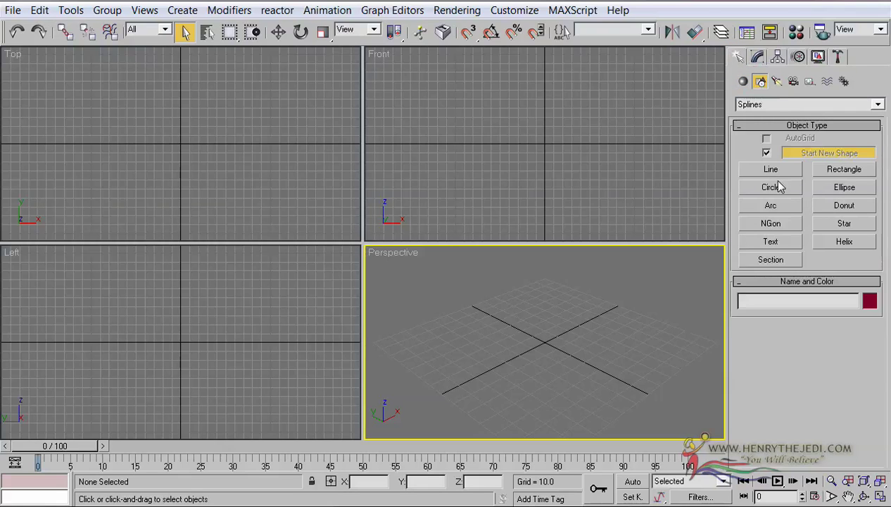
left_click(782, 242)
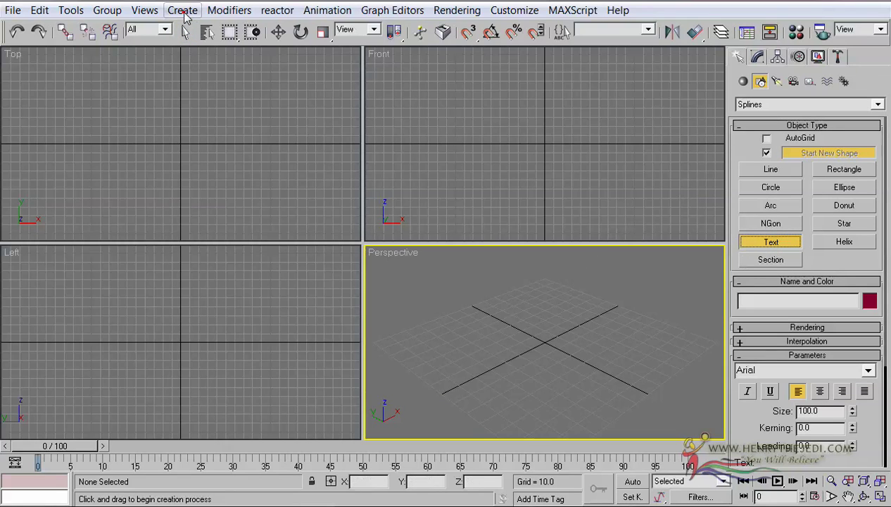
left_click(183, 13)
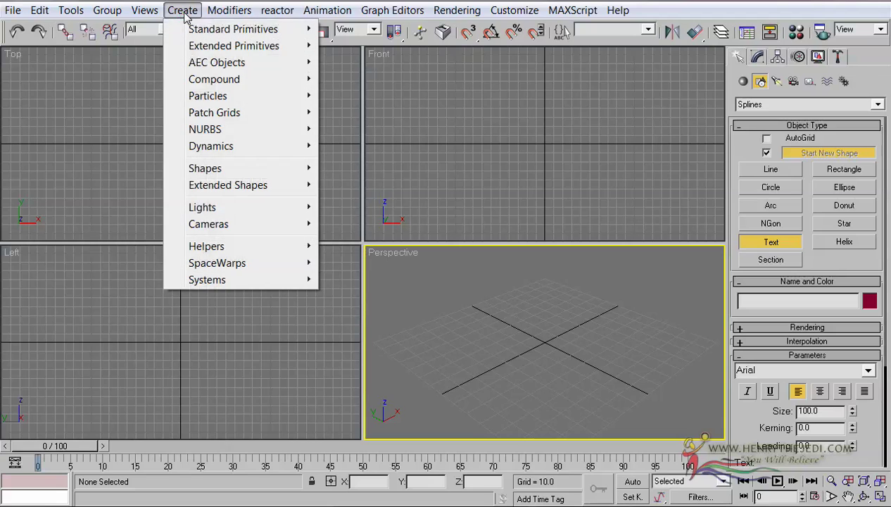
left_click(250, 173)
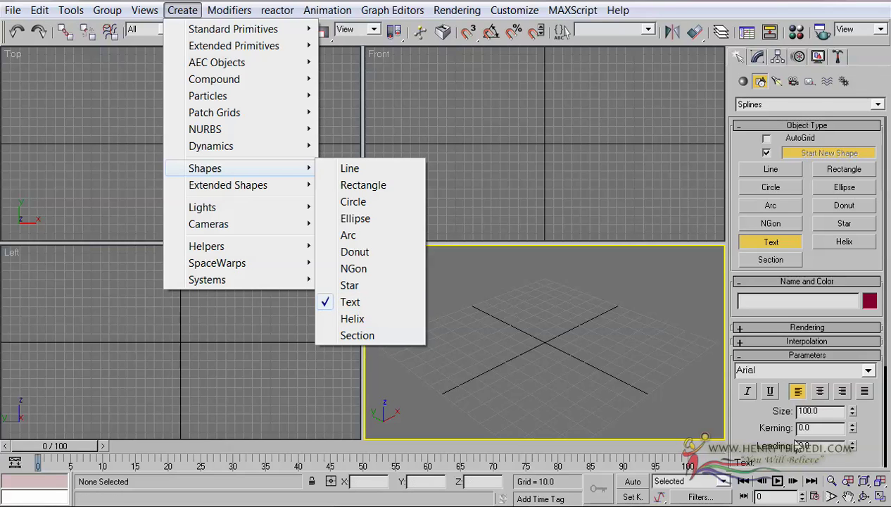
left_click(774, 431)
left_click_drag(751, 428, 751, 287)
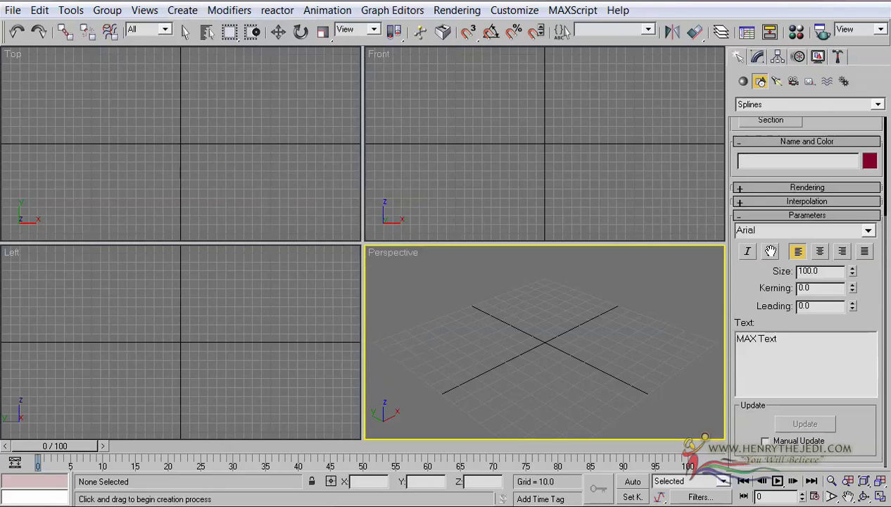
Replace MAX Text with H and place the H text shape in the Perspective view.
double_click(788, 345)
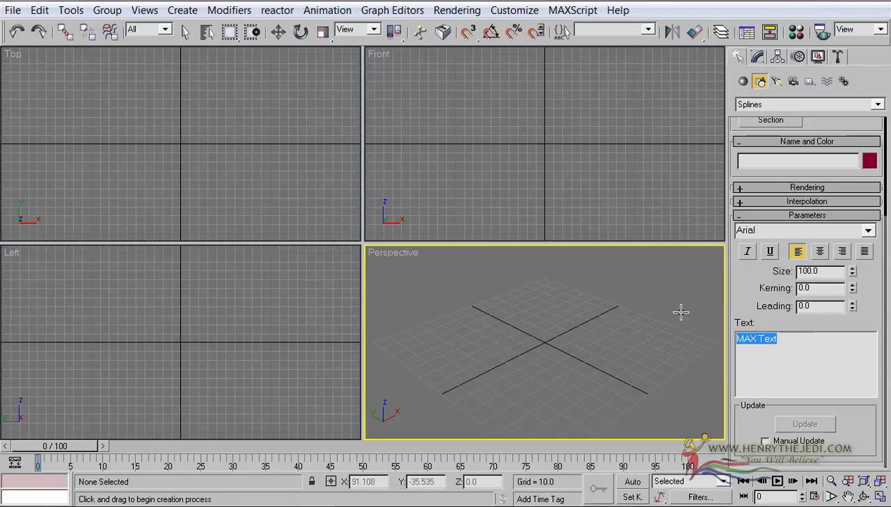
key("alt+Tab")
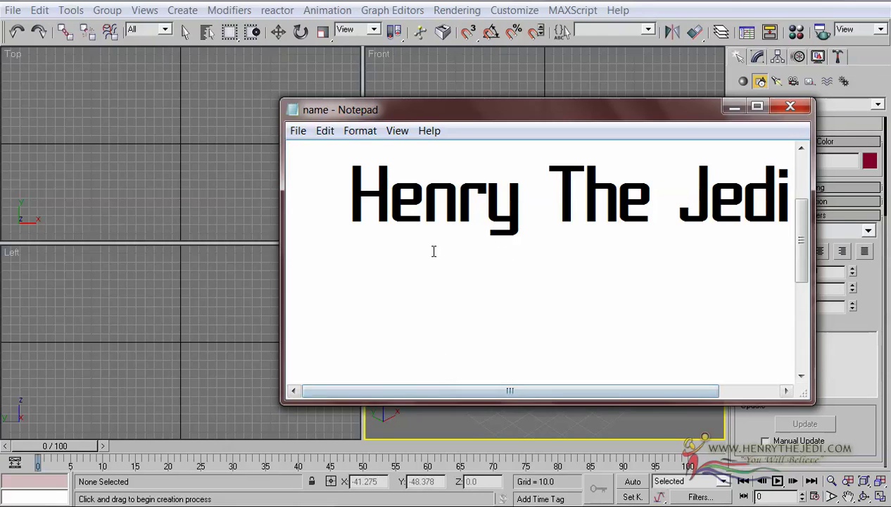
key("alt+Tab")
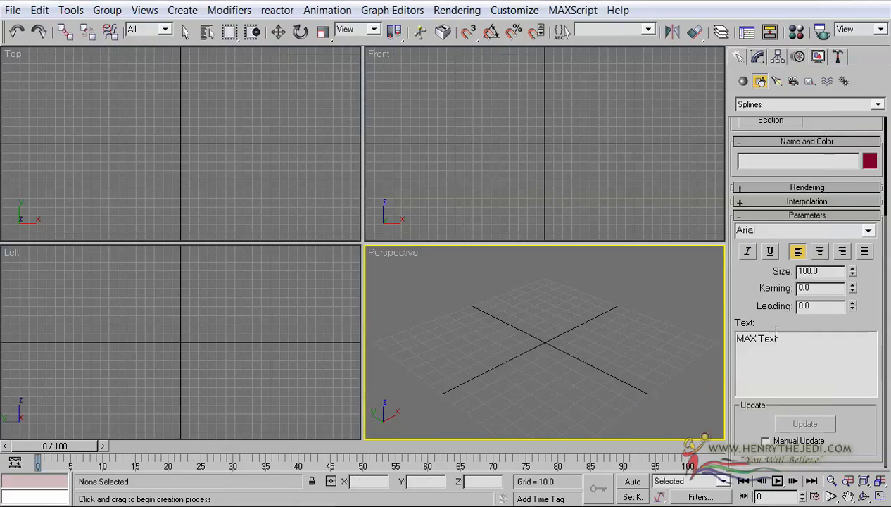
left_click_drag(737, 338, 791, 335)
type("H")
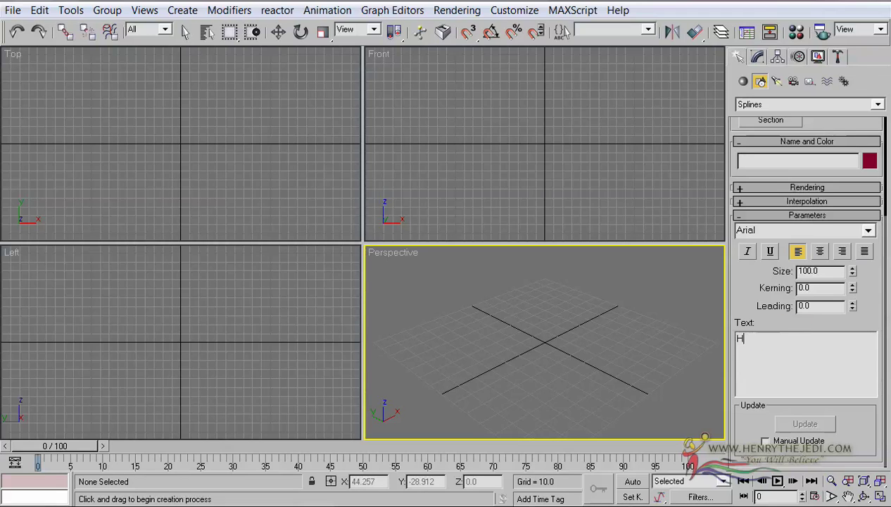
left_click(530, 338)
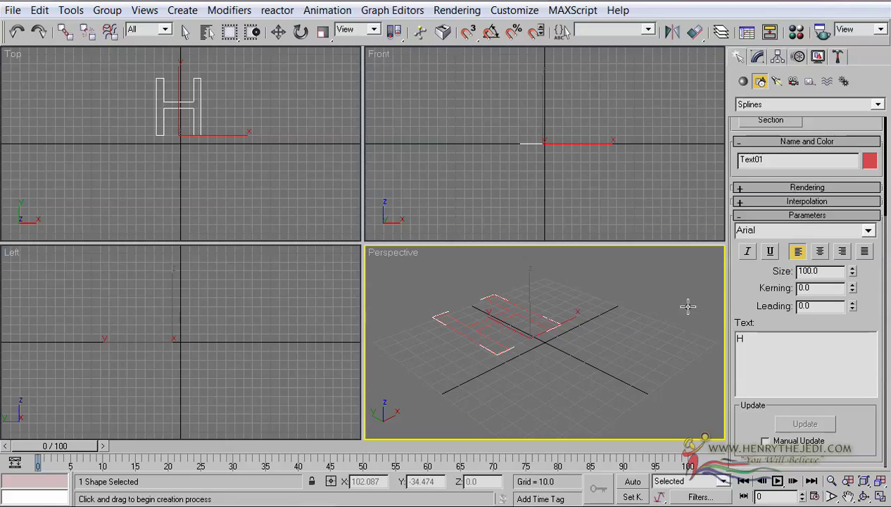
Maximize the Perspective view and give Text01 a pale yellow-green object colour.
left_click(878, 496)
left_click_drag(445, 201, 477, 259)
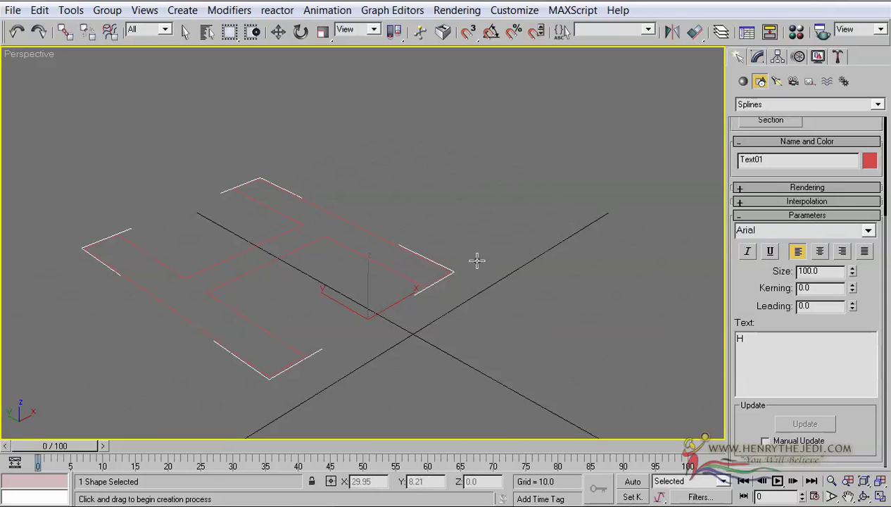
left_click(869, 161)
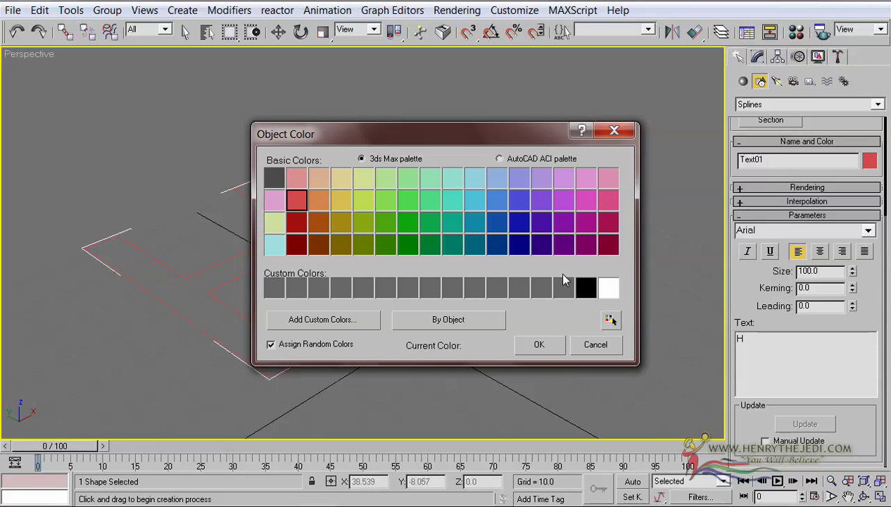
left_click(276, 221)
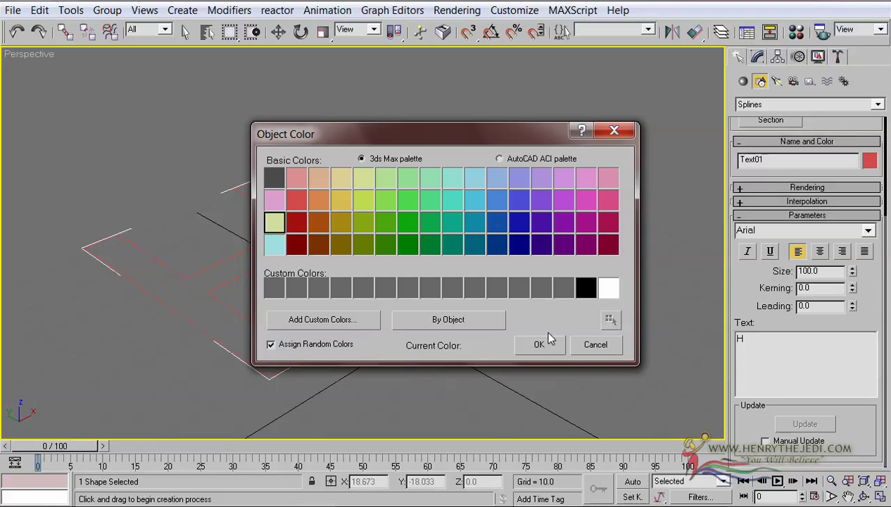
left_click(541, 343)
Reselect the H shape and change its object colour to white.
left_click(185, 31)
left_click(194, 88)
left_click(352, 225)
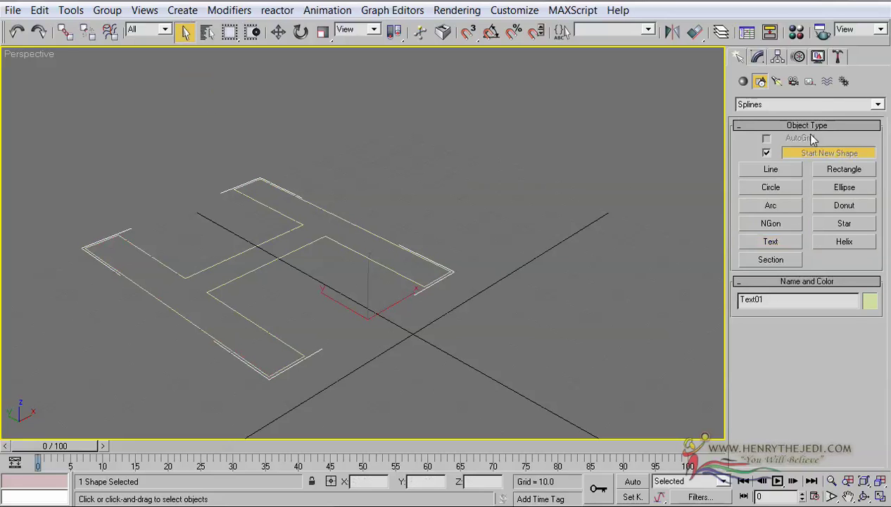
left_click(868, 300)
left_click(603, 287)
left_click(537, 343)
left_click(518, 326)
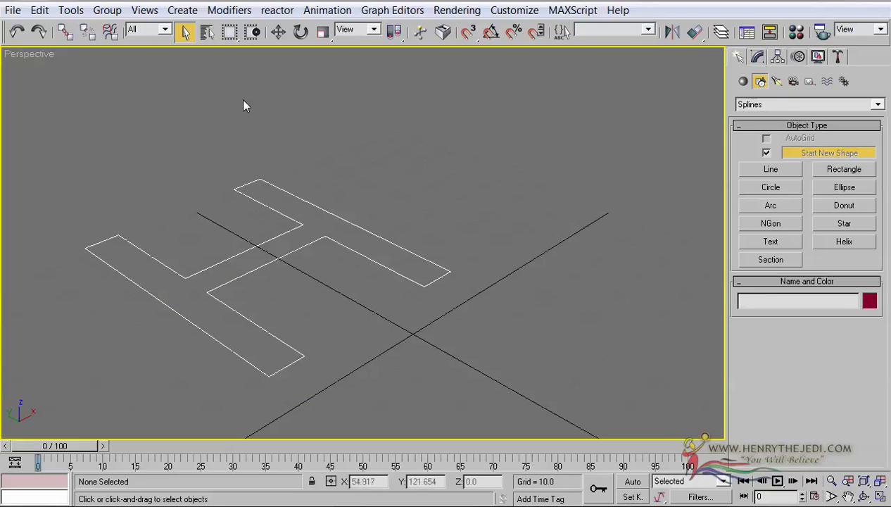
Move the H text shape to the origin by zeroing its X, Y and Z positions.
left_click(278, 31)
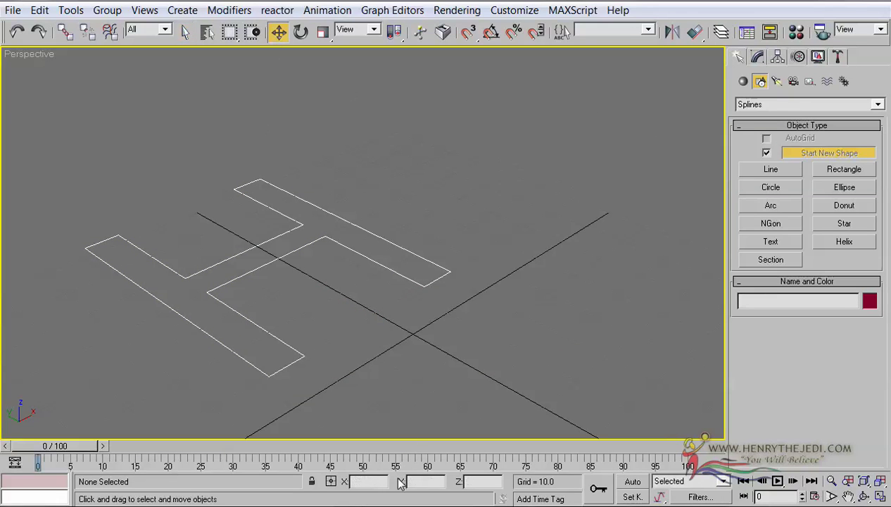
middle_click_drag(290, 163, 313, 198)
scroll(313, 199, "down", 2)
scroll(322, 260, "down", 3)
left_click(380, 264)
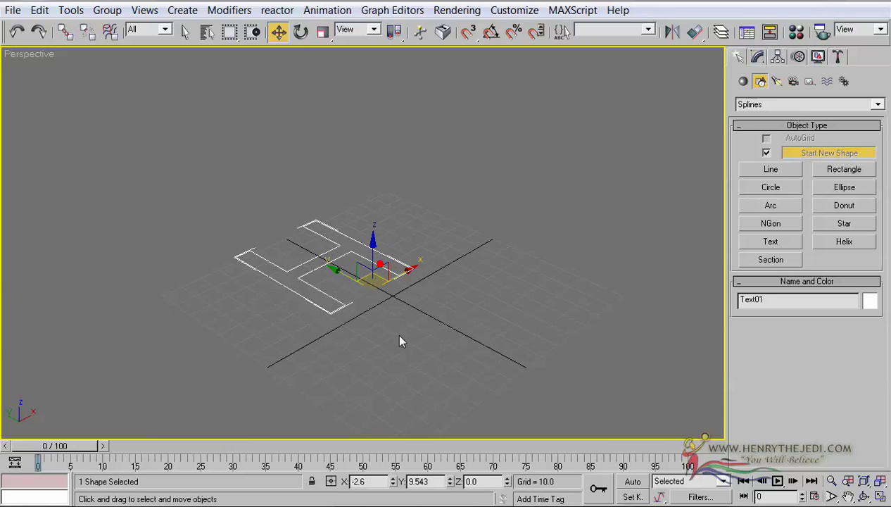
right_click(393, 482)
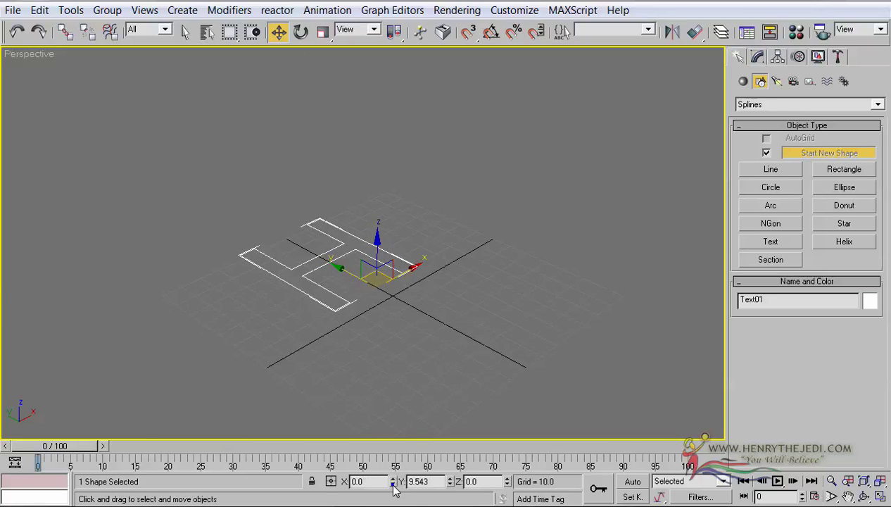
right_click(449, 481)
right_click(491, 481)
left_click(454, 481)
right_click(454, 482)
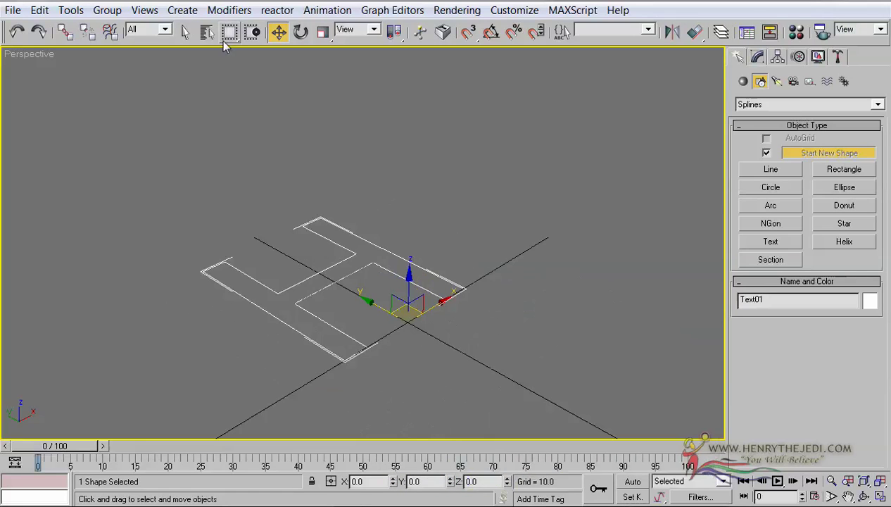
left_click(187, 32)
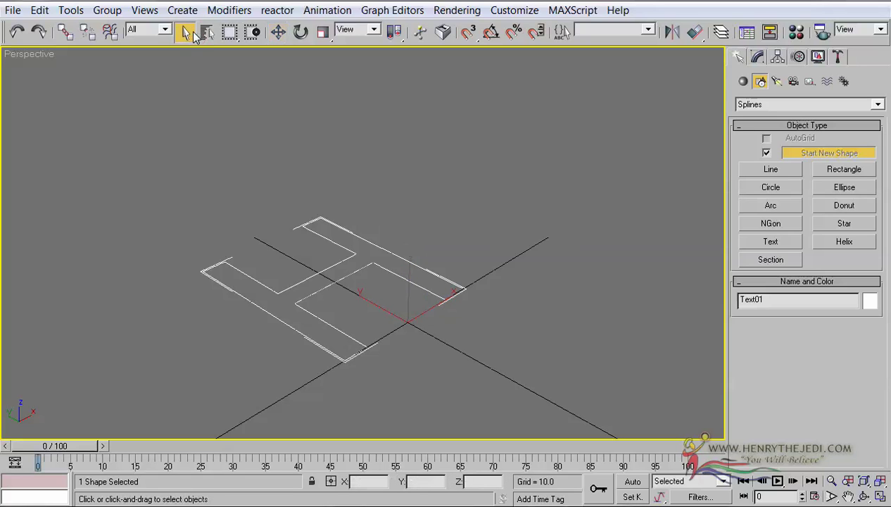
Orbit to view the H from another angle and bring up its Modify parameters.
left_click(864, 496)
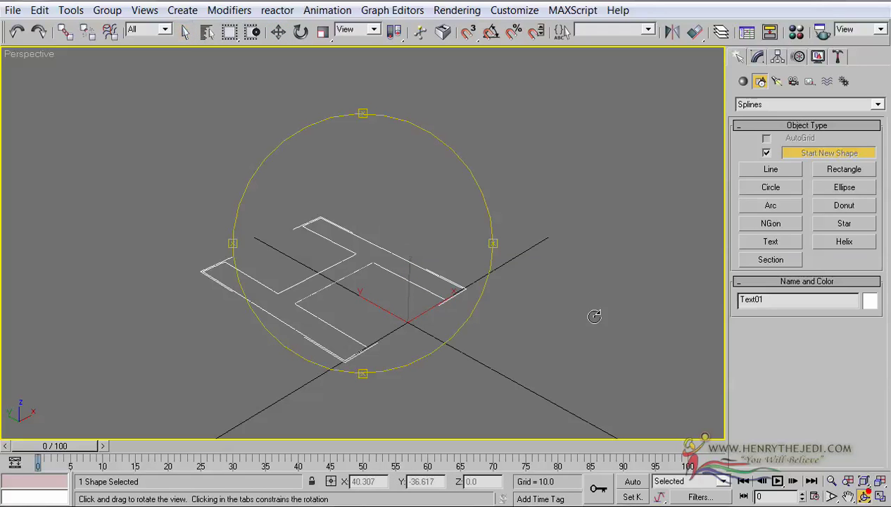
left_click_drag(406, 244, 396, 272)
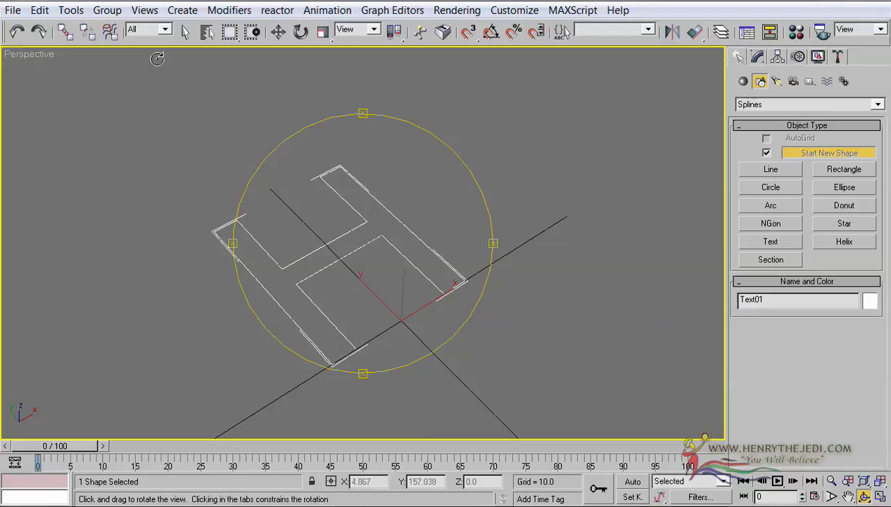
left_click(184, 31)
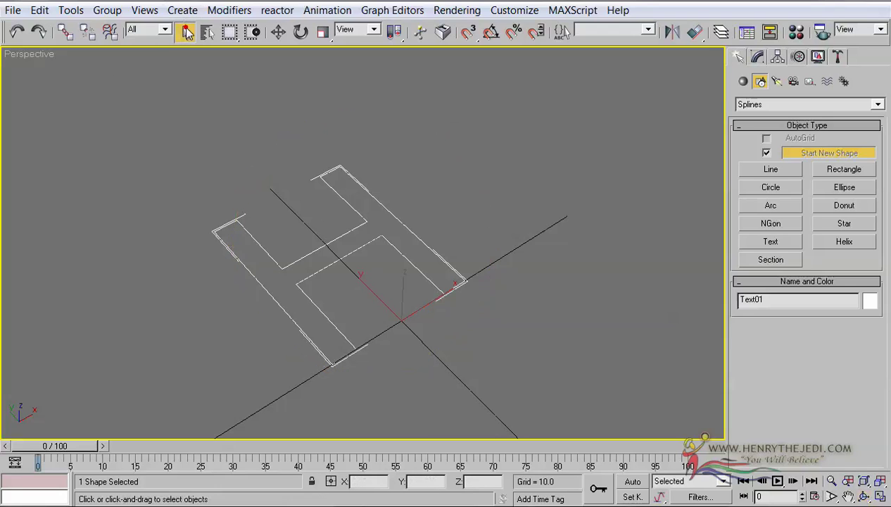
left_click(756, 57)
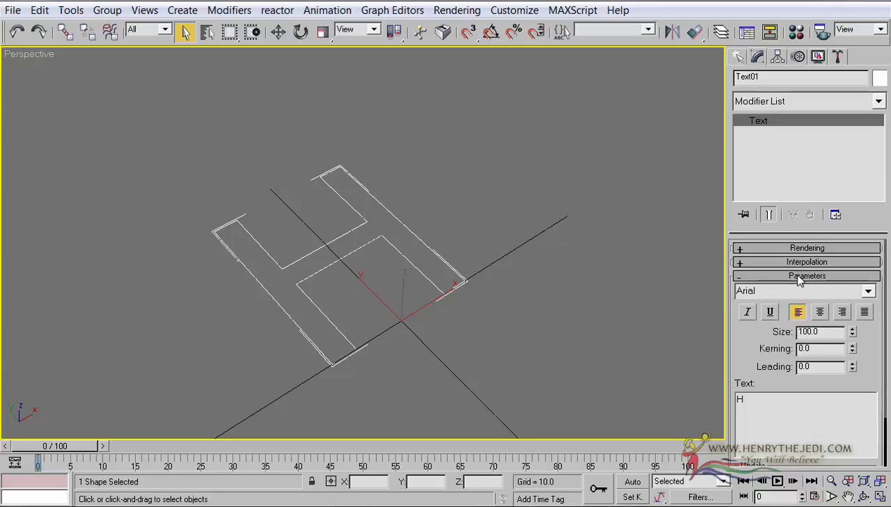
Switch the H's font from Arial to SF Theramin Gothic and recentre the H in view.
left_click(860, 292)
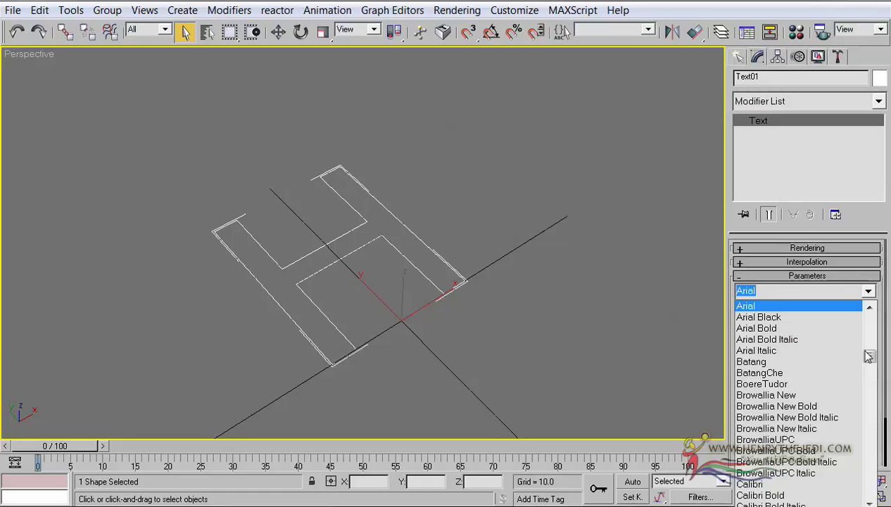
left_click_drag(869, 357, 870, 464)
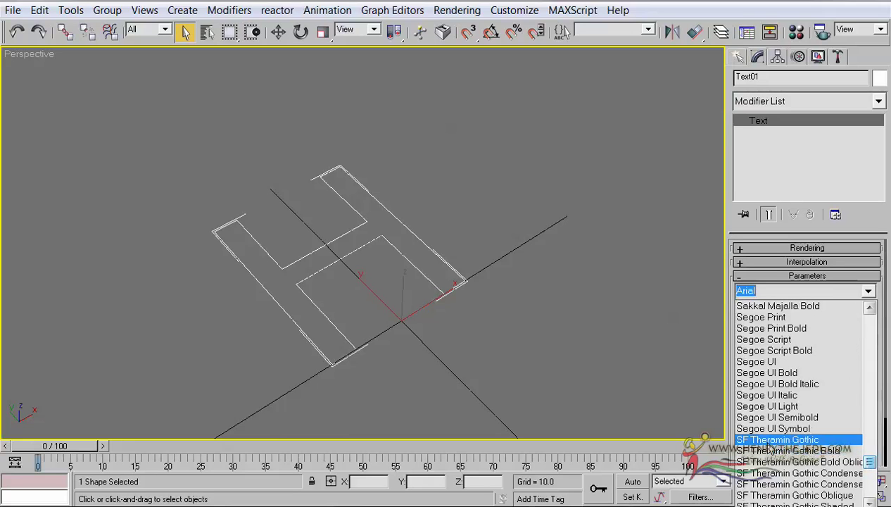
left_click(792, 440)
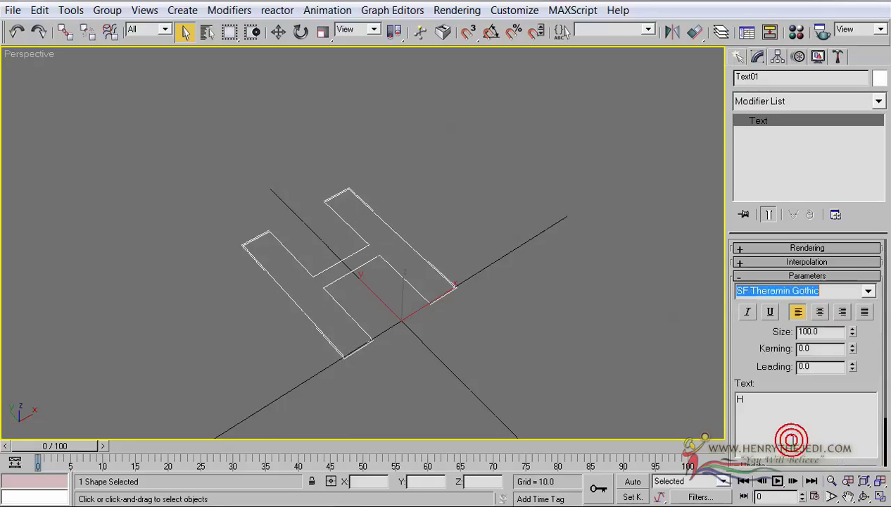
scroll(498, 245, "up", 3)
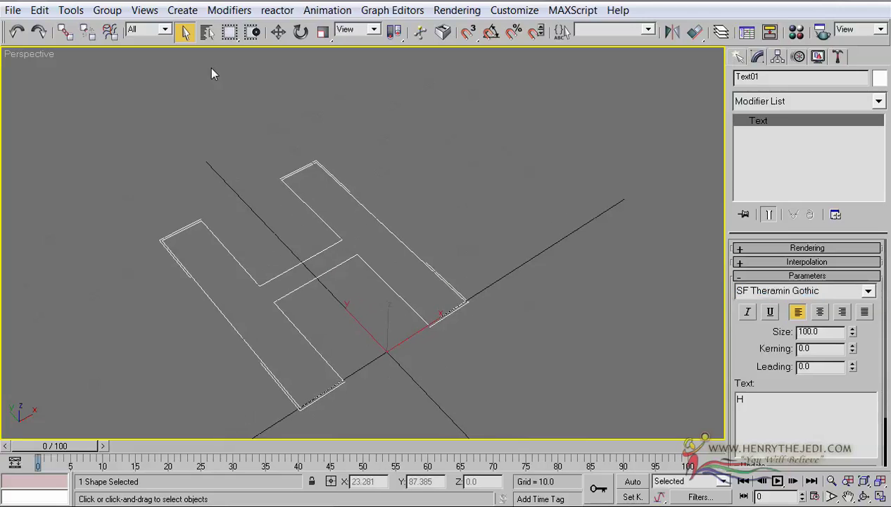
left_click(278, 31)
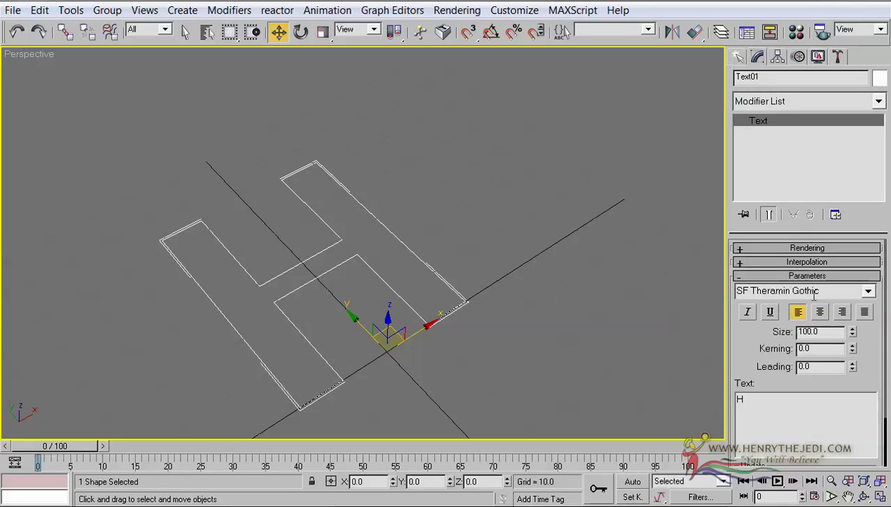
middle_click_drag(507, 275, 462, 277)
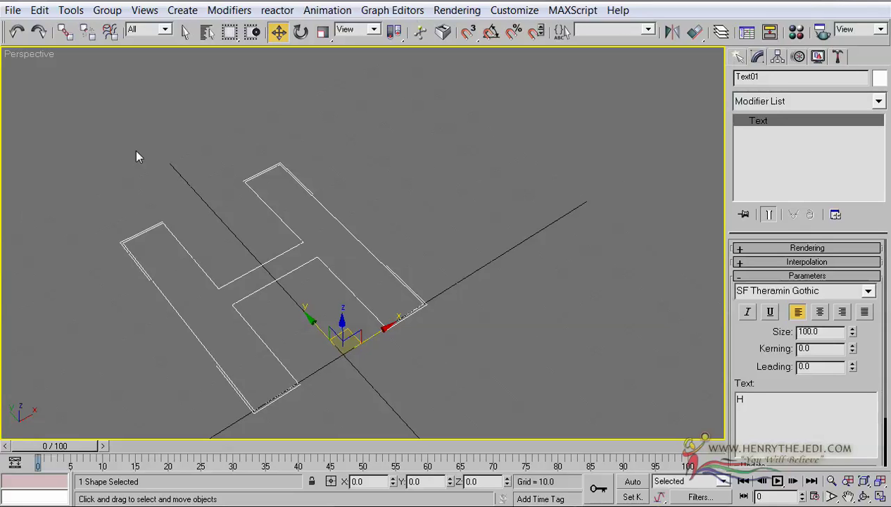
left_click(182, 32)
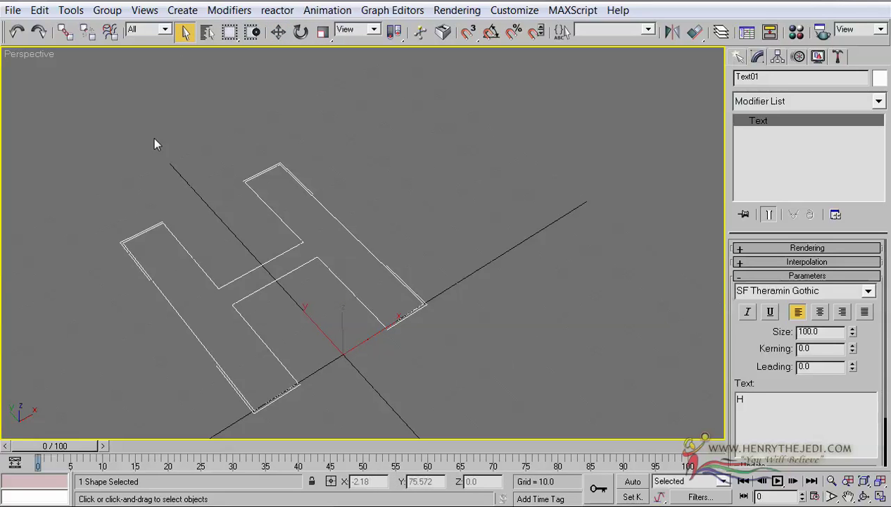
left_click(278, 32)
scroll(318, 246, "down", 4)
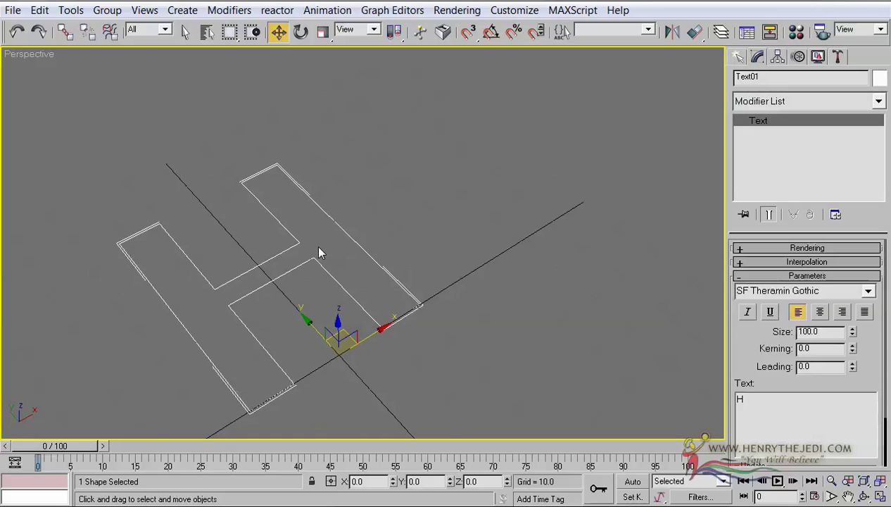
scroll(289, 248, "up", 3)
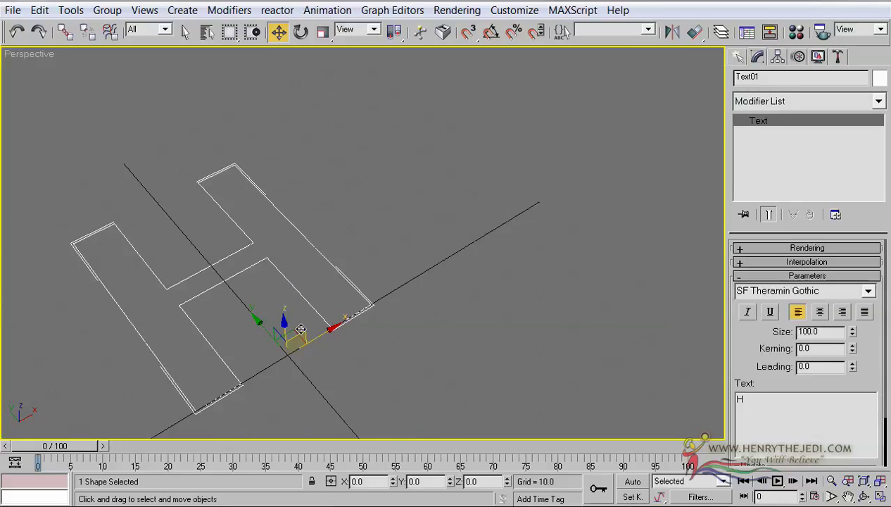
Clone the H as an independent copy, Text02, and slide it right along X.
left_click(71, 10)
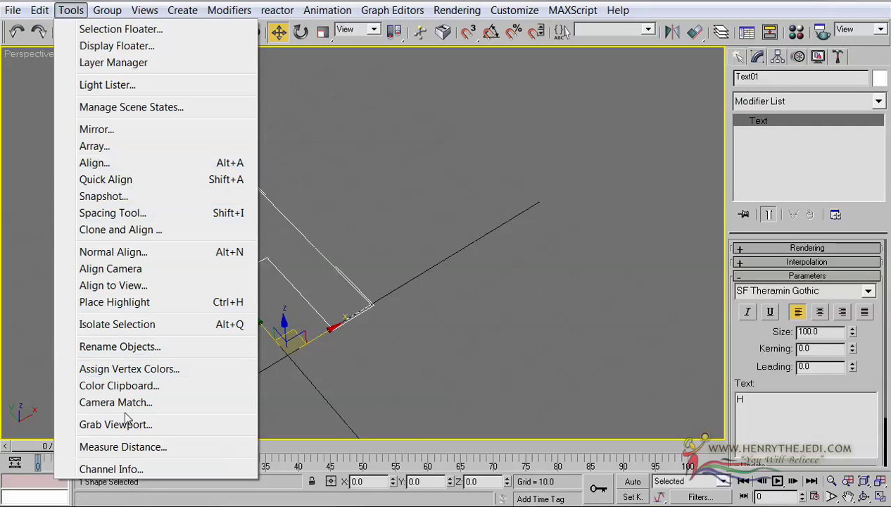
mouse_move(40, 10)
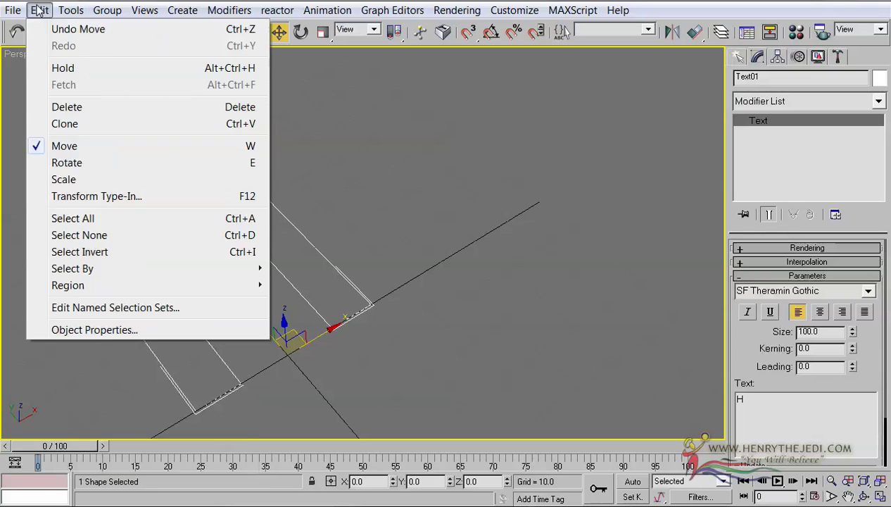
left_click(65, 124)
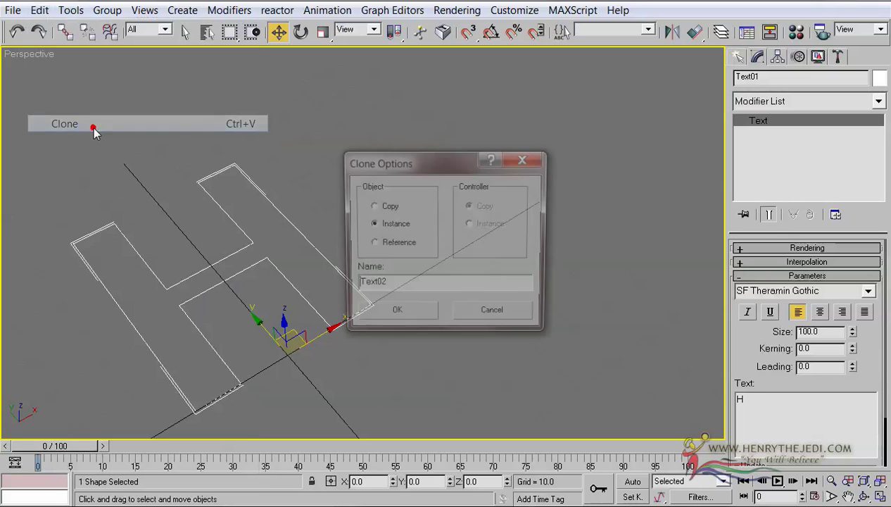
left_click_drag(402, 161, 530, 169)
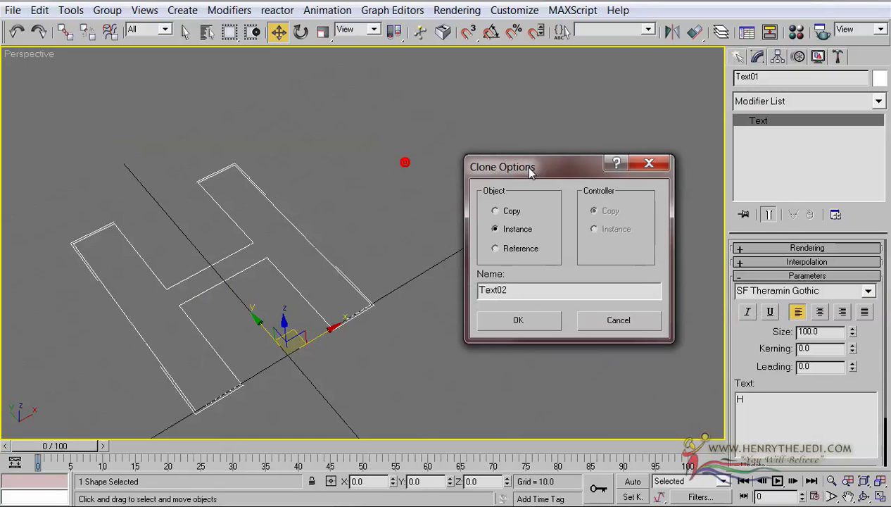
left_click(512, 210)
left_click(523, 321)
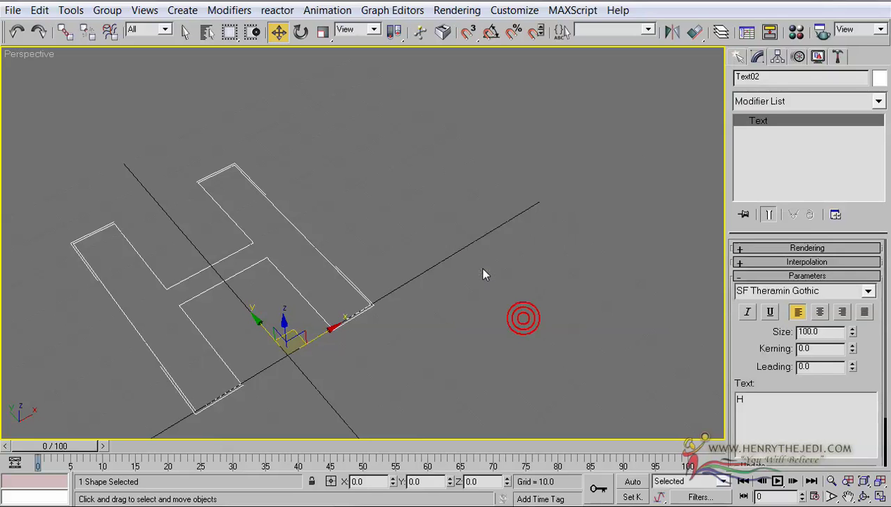
left_click_drag(333, 331, 636, 181)
scroll(565, 268, "down", 3)
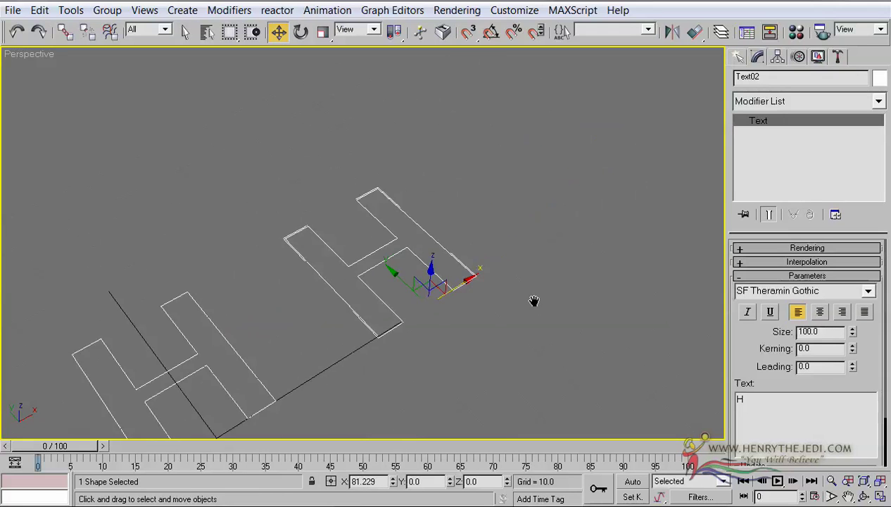
Clone again to make Text03, move it further right along X, and select the middle H.
left_click(39, 10)
left_click(76, 122)
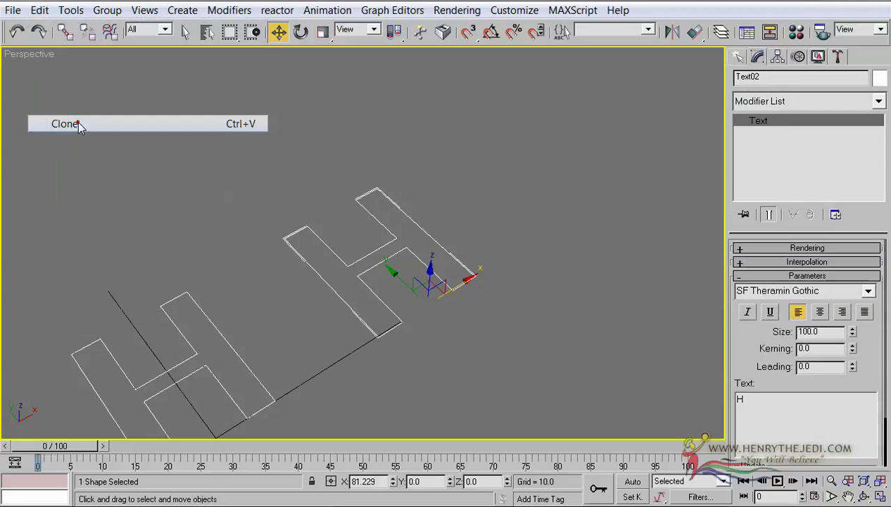
left_click(406, 315)
left_click_drag(456, 280, 643, 181)
left_click(427, 264)
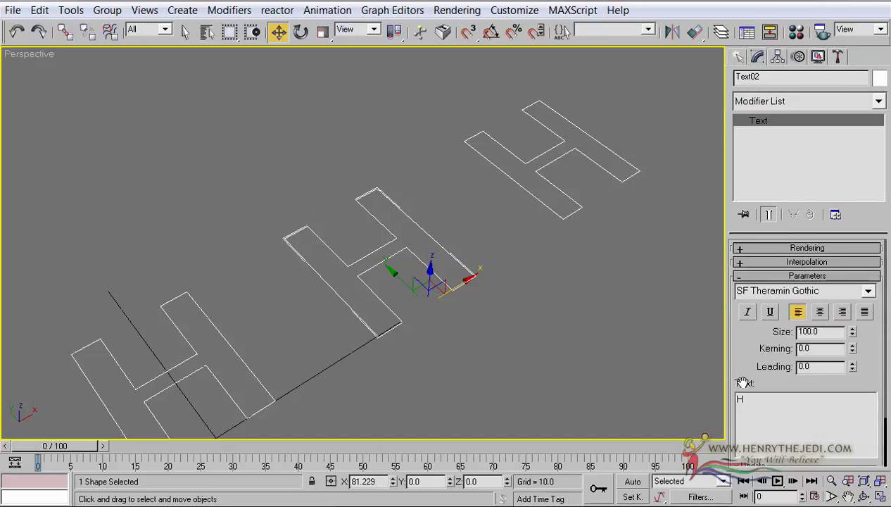
left_click_drag(744, 399, 732, 399)
type("T")
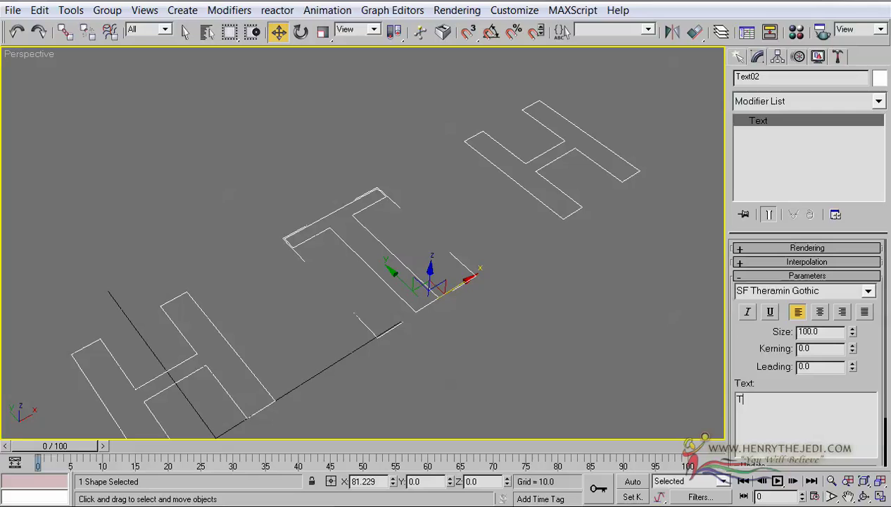
left_click(583, 209)
left_click_drag(758, 402, 735, 399)
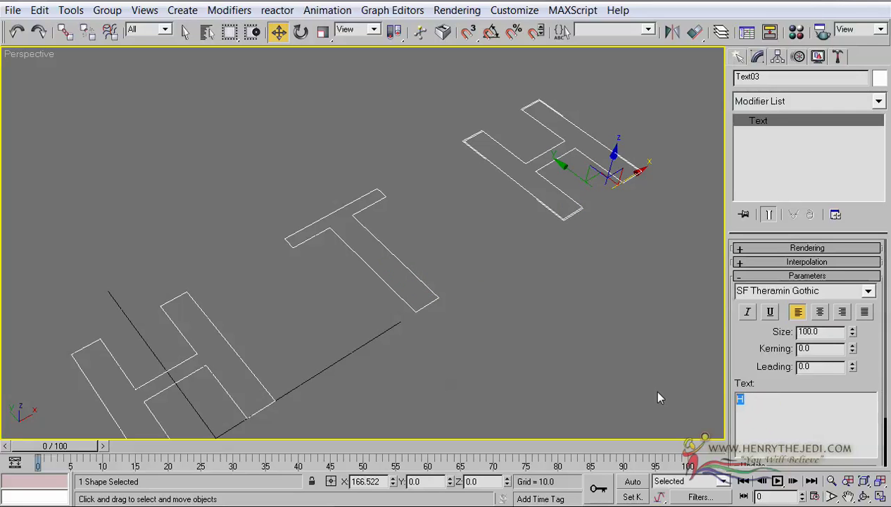
type("J")
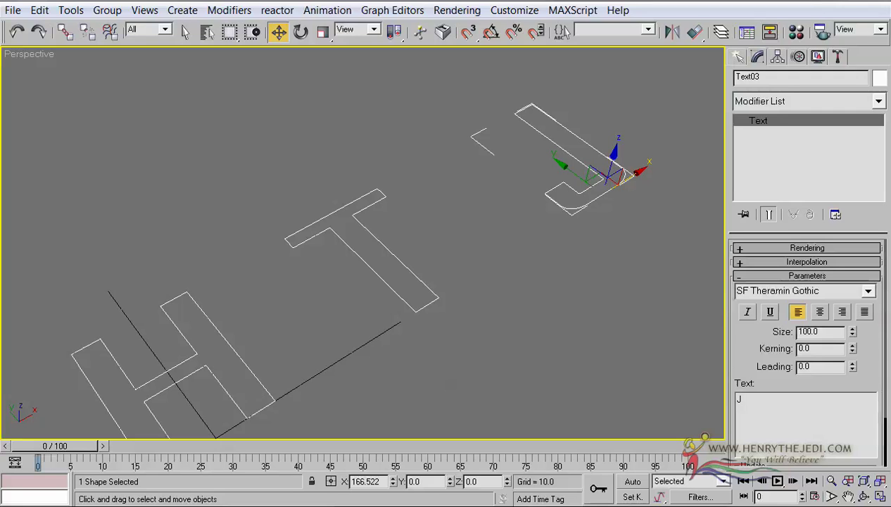
left_click(185, 32)
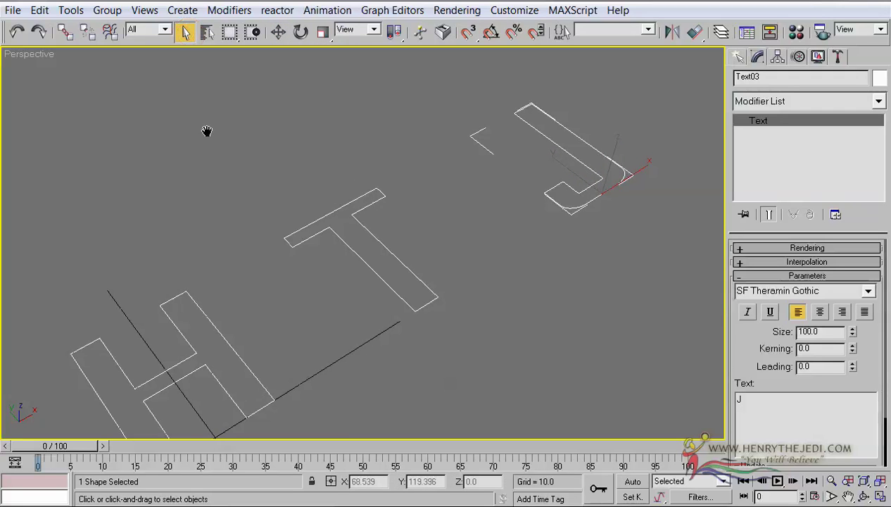
middle_click_drag(207, 131, 209, 124)
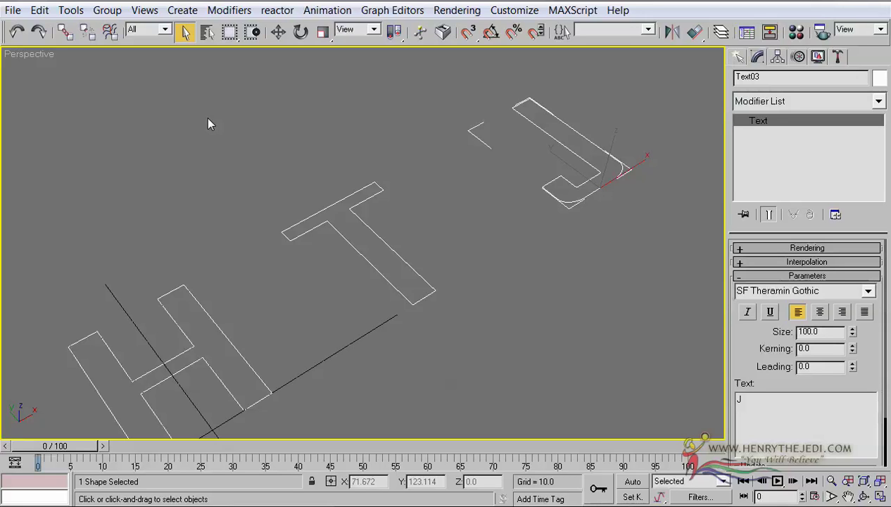
middle_click_drag(123, 258, 127, 240)
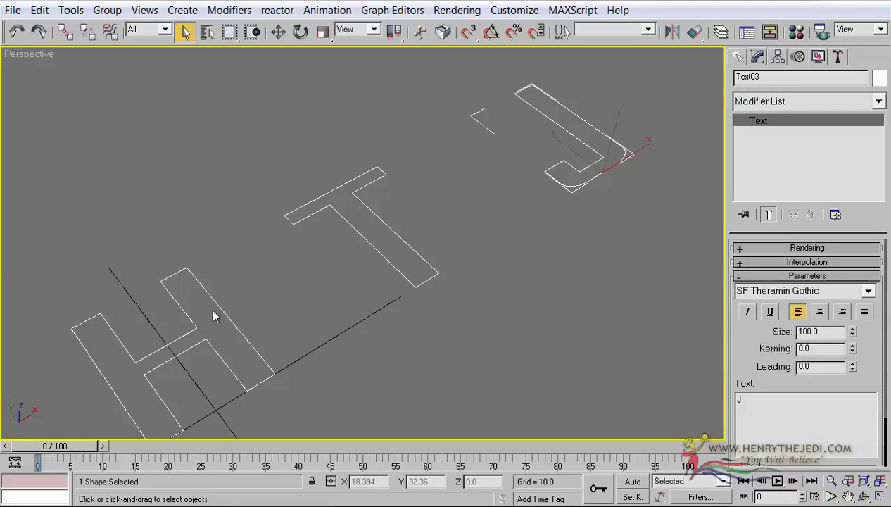
left_click(165, 278)
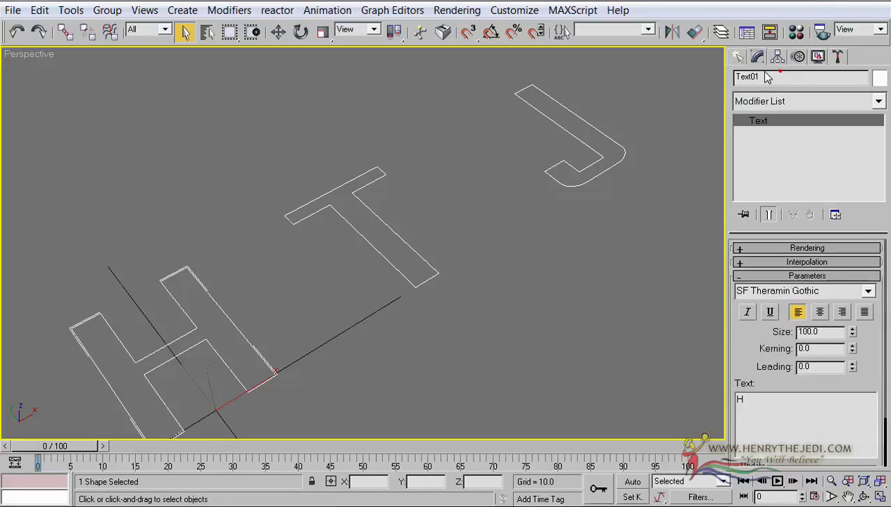
Rename the H shape to Text_Path_A and copy that name.
left_click_drag(762, 76, 751, 76)
type("_Path_A")
double_click(794, 82)
right_click(740, 80)
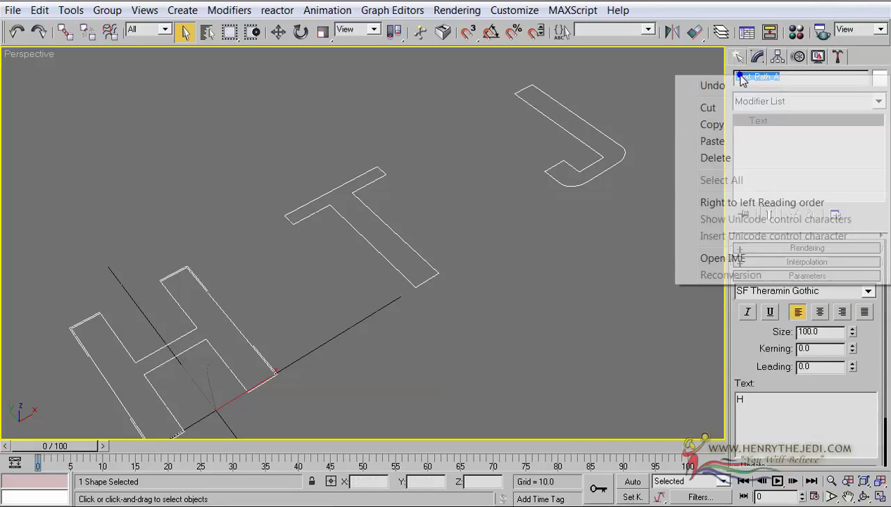
key("Escape")
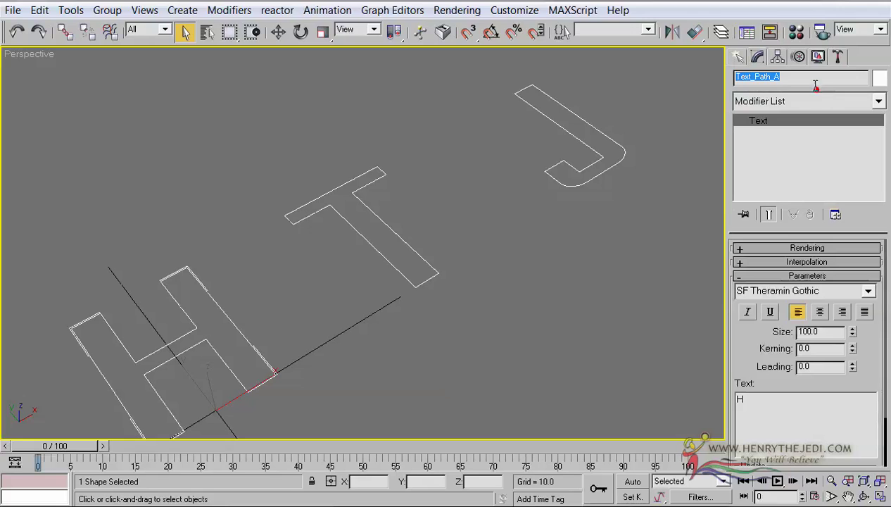
right_click(737, 81)
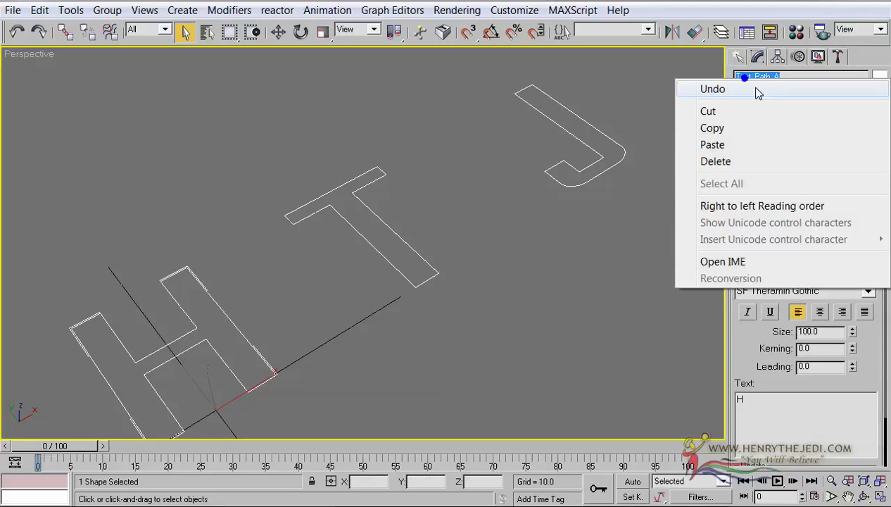
left_click(746, 135)
Rename the T shape to Text_Path_B by pasting the name and changing its last letter.
left_click(416, 248)
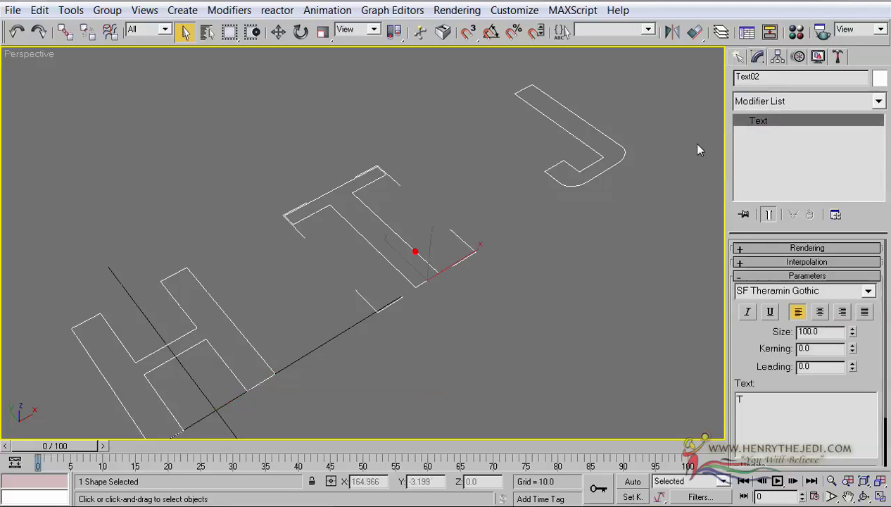
double_click(749, 78)
key("ctrl+v")
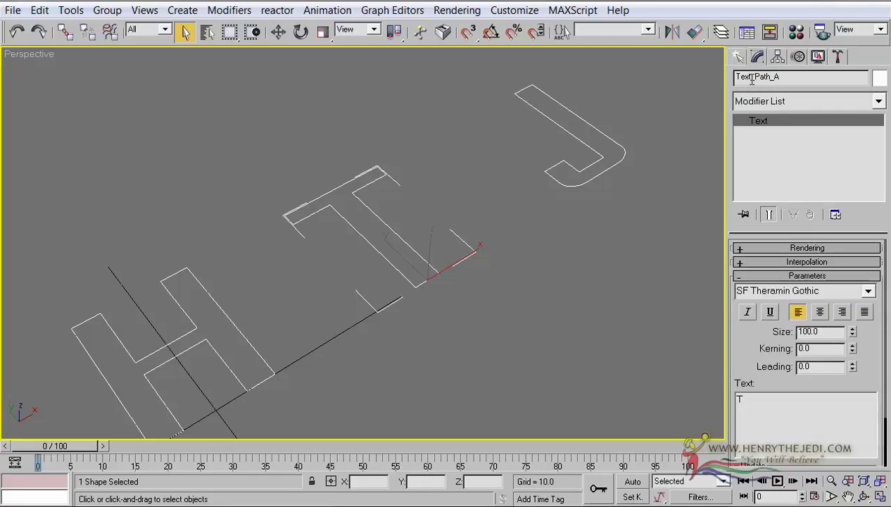
left_click_drag(790, 76, 729, 76)
right_click(735, 77)
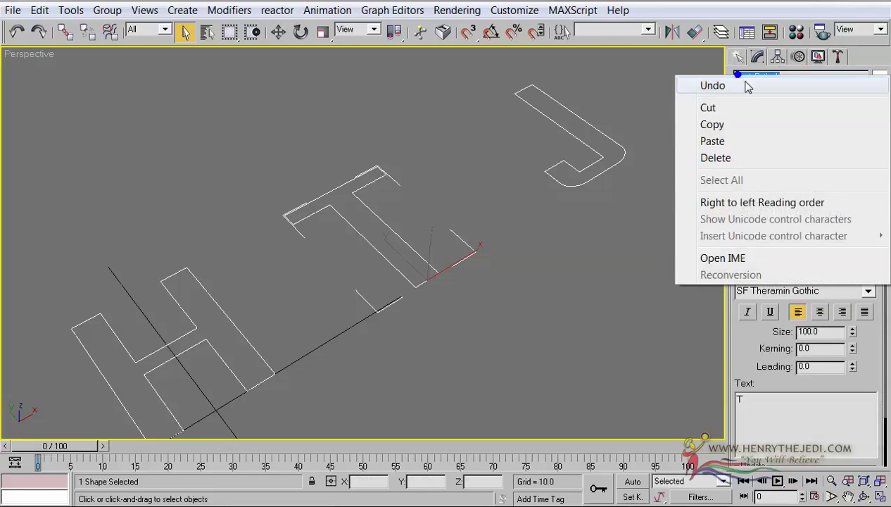
left_click(737, 149)
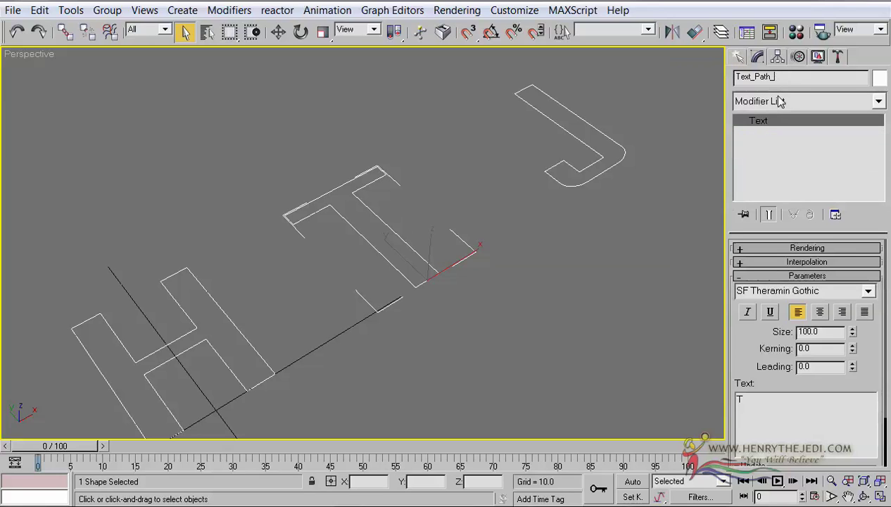
type("B")
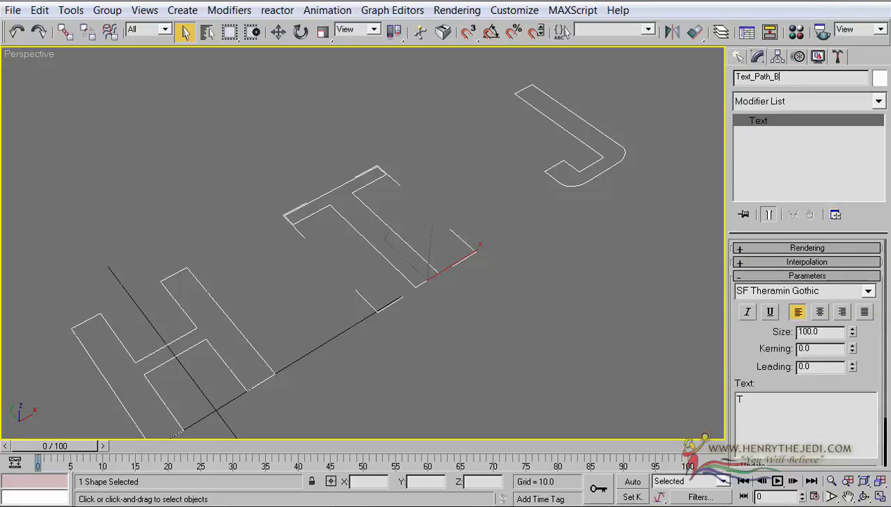
Rename the J shape to Text_Path_C the same way.
left_click(602, 162)
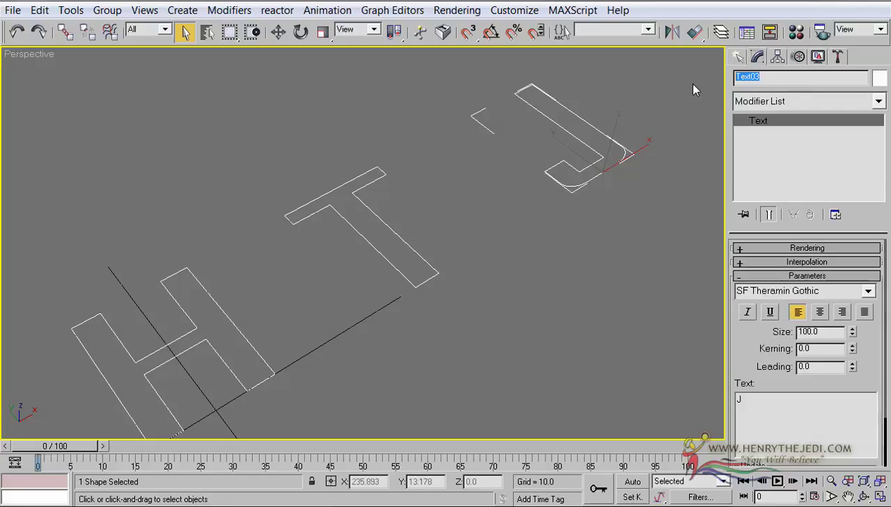
right_click(739, 76)
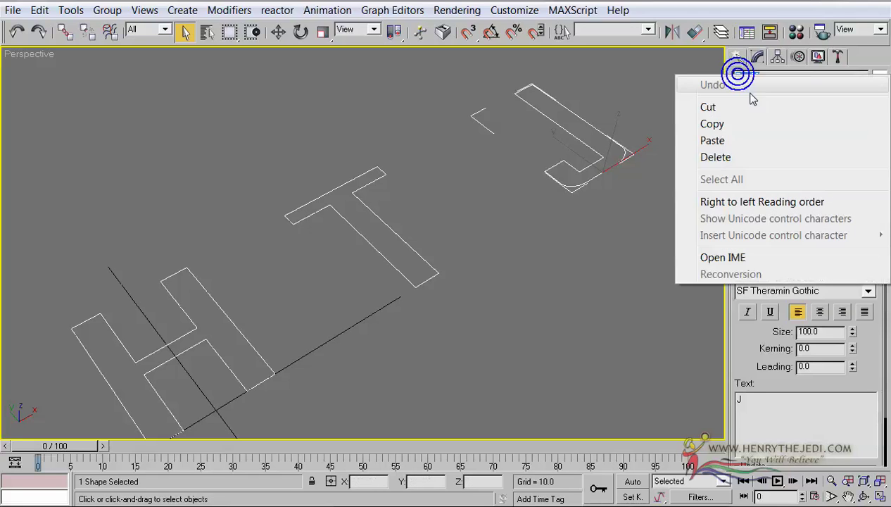
left_click(744, 139)
key("BackSpace")
type("C")
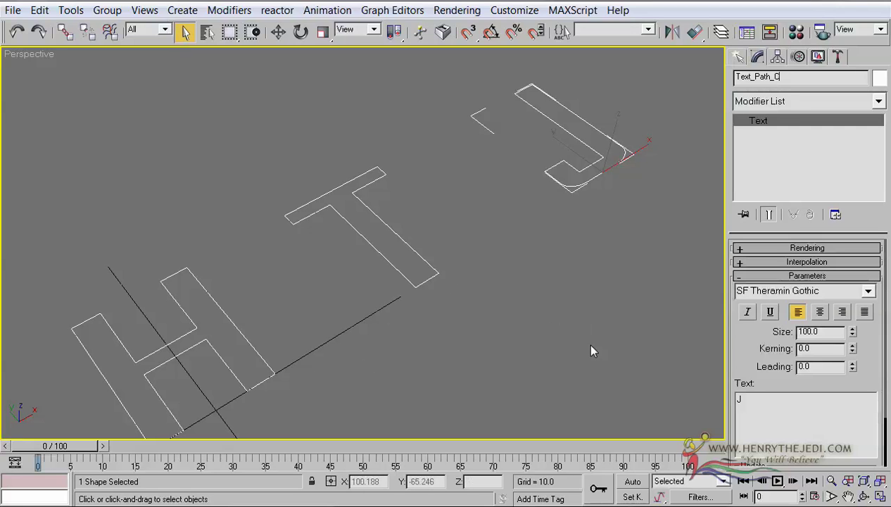
left_click(862, 496)
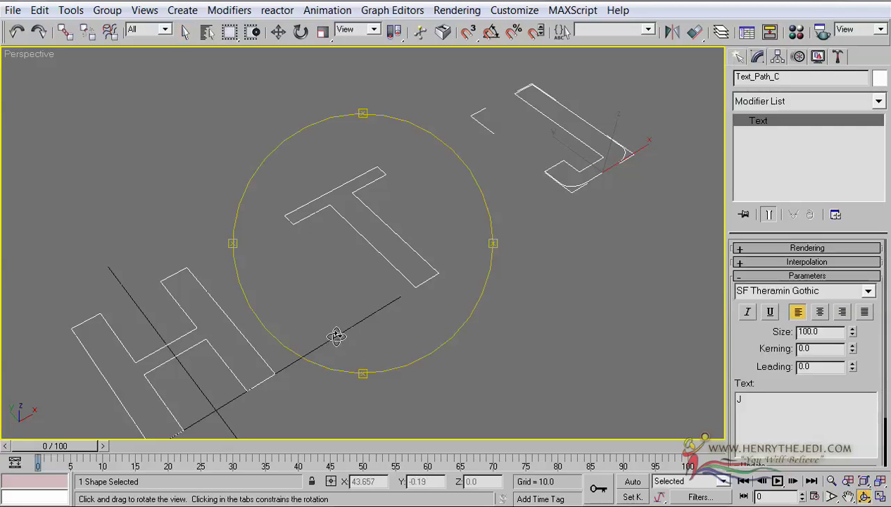
Orbit the view, then change the H shape's name ending from A to H, giving Text_Path_H.
left_click_drag(342, 314, 351, 270)
left_click(185, 32)
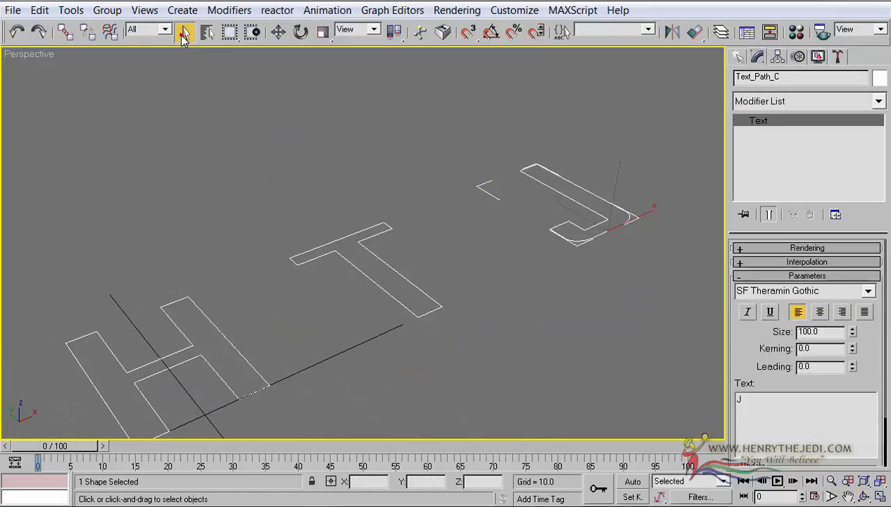
middle_click_drag(243, 226, 245, 212)
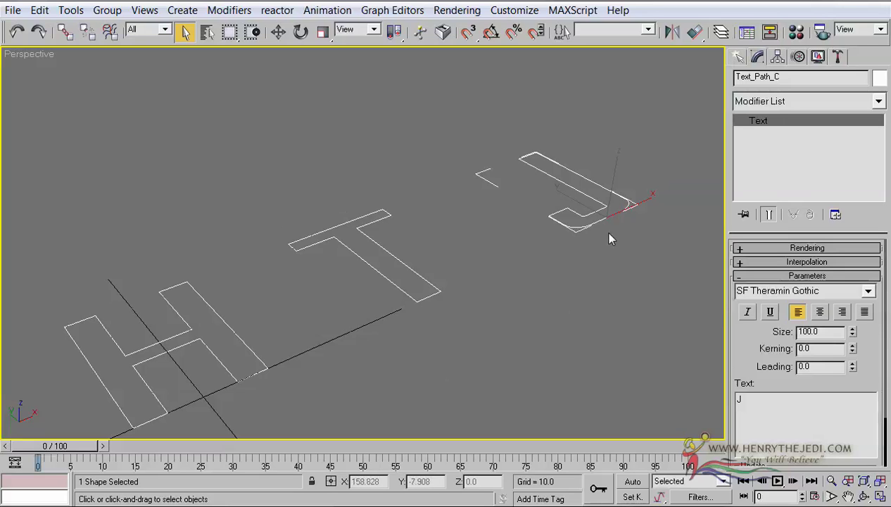
left_click(775, 77)
left_click_drag(779, 77, 786, 77)
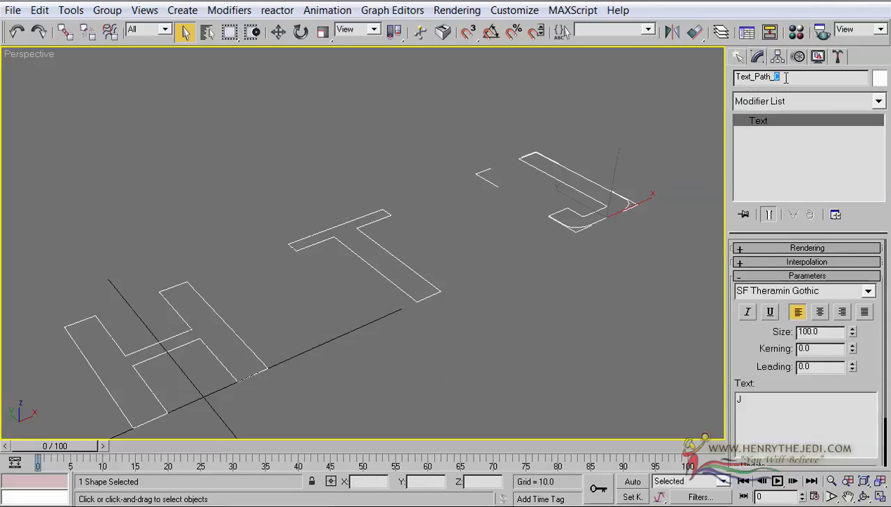
left_click(385, 246)
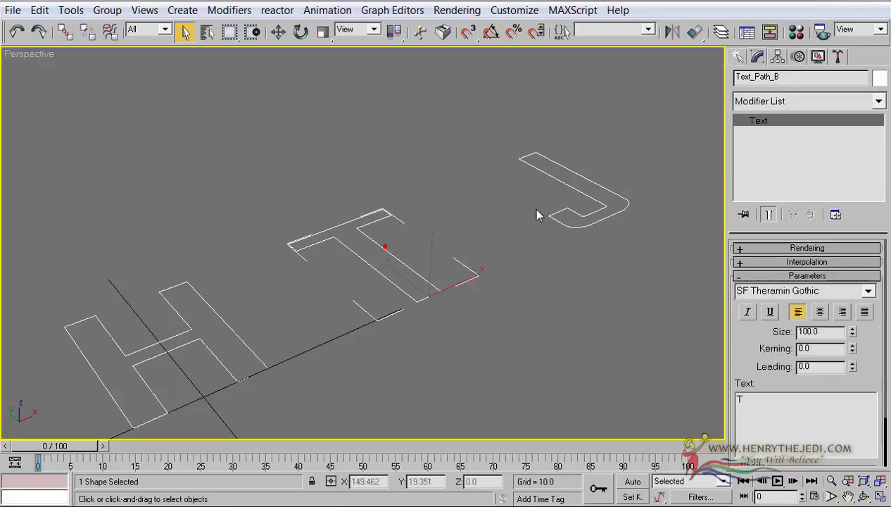
left_click_drag(775, 78, 805, 78)
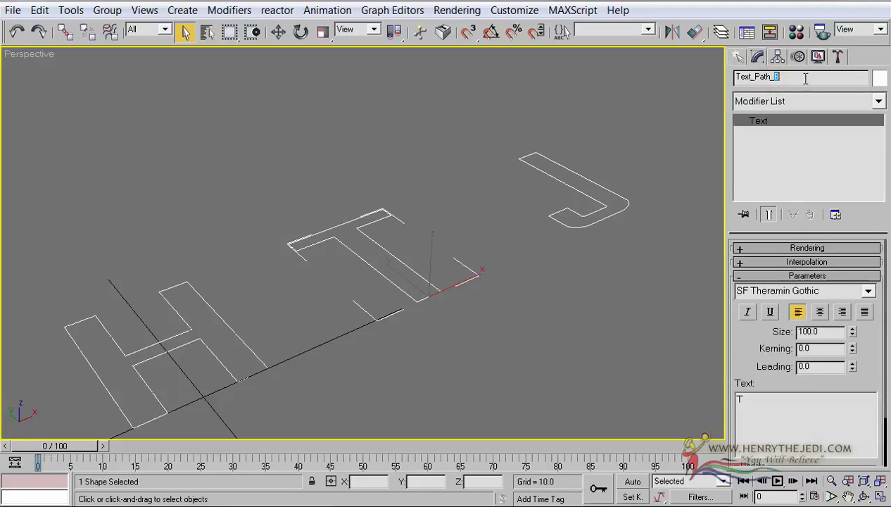
left_click(199, 338)
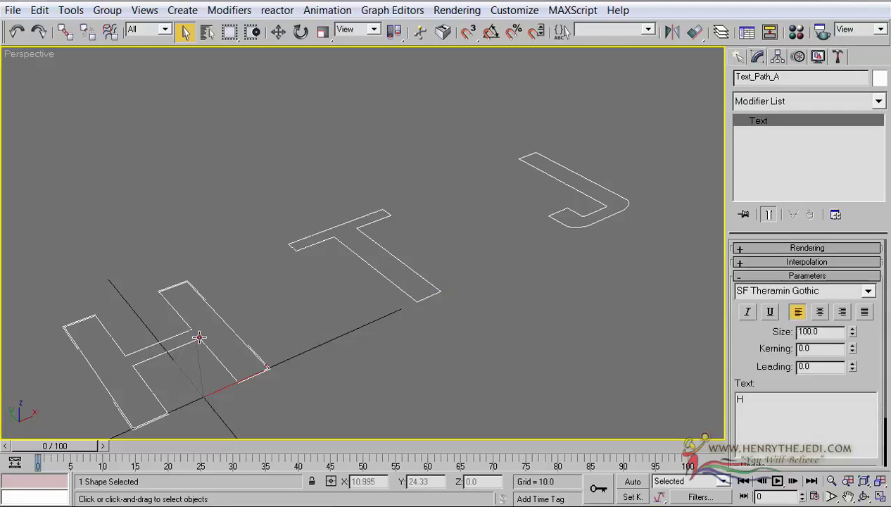
left_click_drag(773, 79, 809, 80)
type("H")
middle_click_drag(534, 235, 423, 268, "alt")
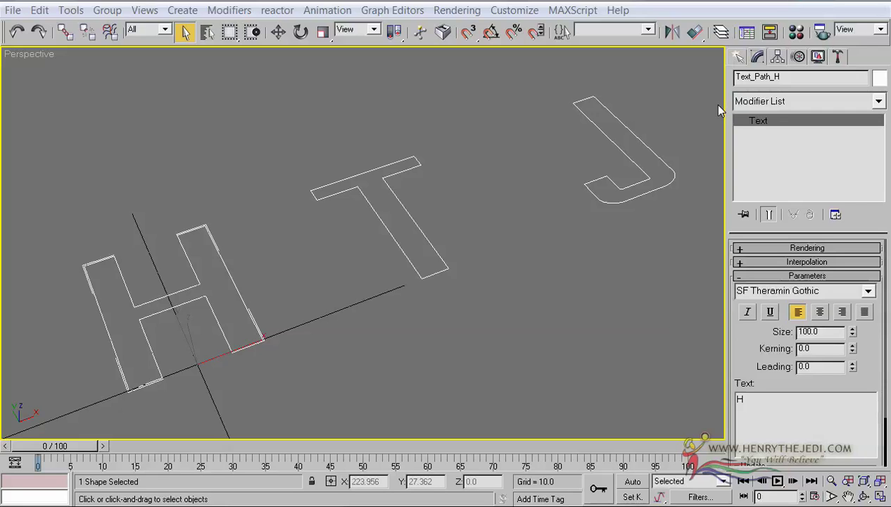
Draw a small rectangle, Rectangle01, with AutoGrid in the Top viewport beside the H.
left_click(737, 57)
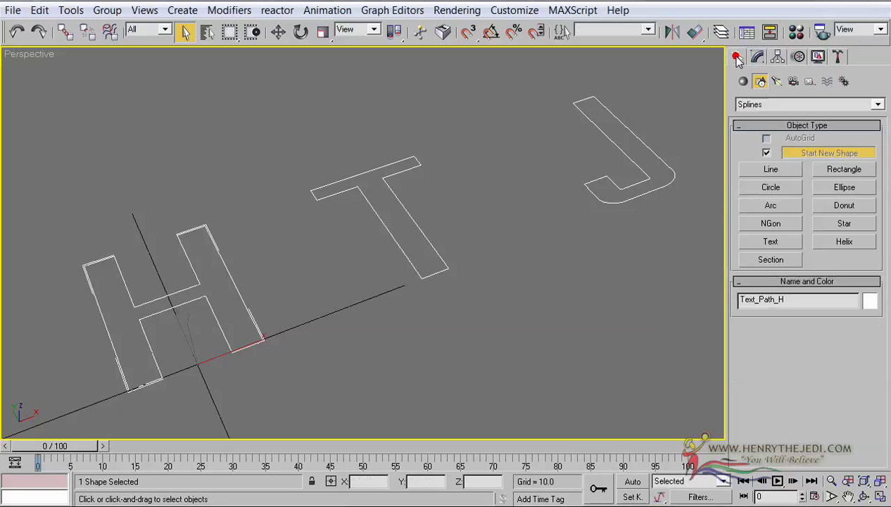
left_click(846, 170)
left_click(766, 137)
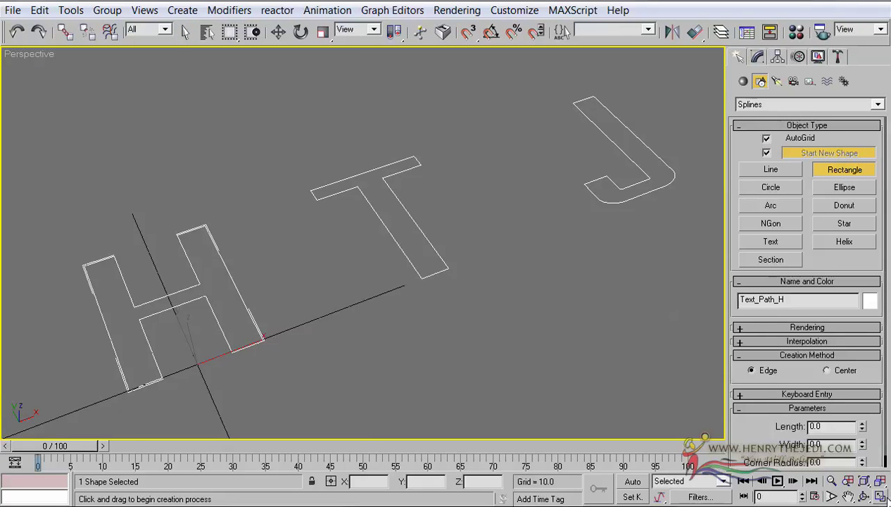
left_click(881, 497)
scroll(214, 127, "up", 6)
scroll(230, 183, "down", 3)
left_click_drag(210, 168, 233, 176)
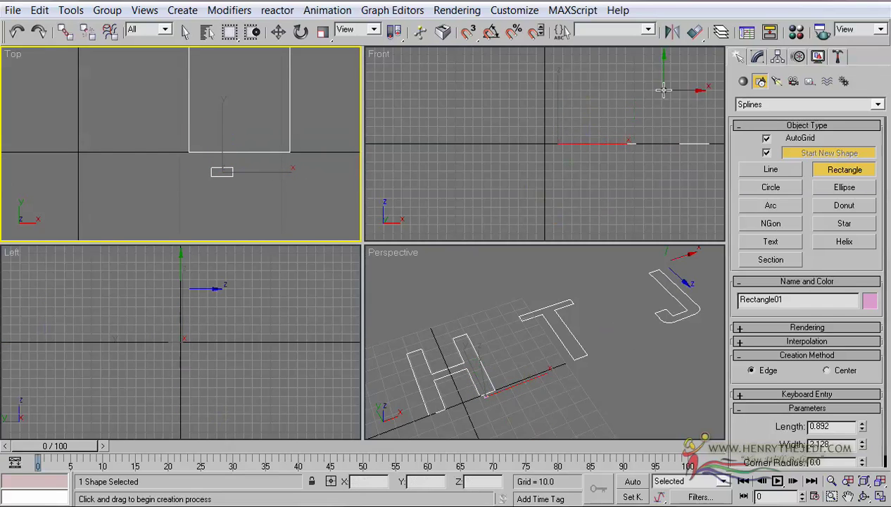
left_click(758, 57)
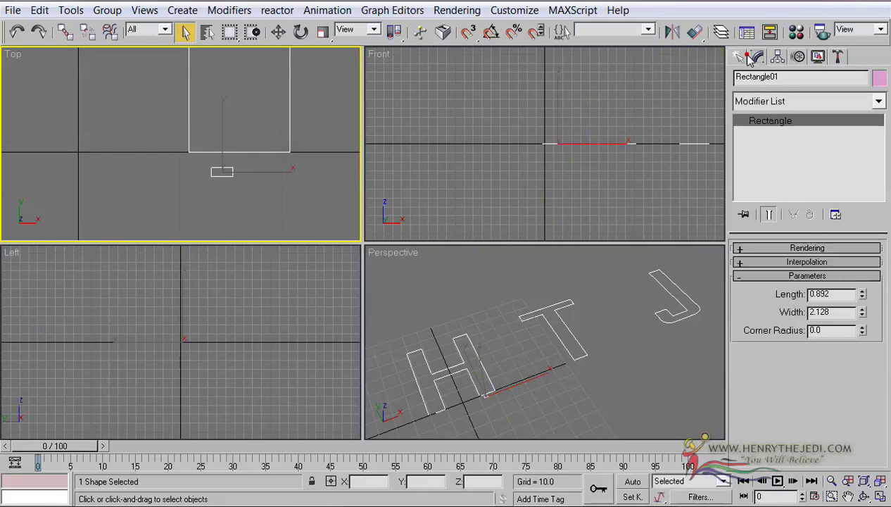
Convert Rectangle01 to an editable spline and maximize the Perspective viewport.
right_click(764, 123)
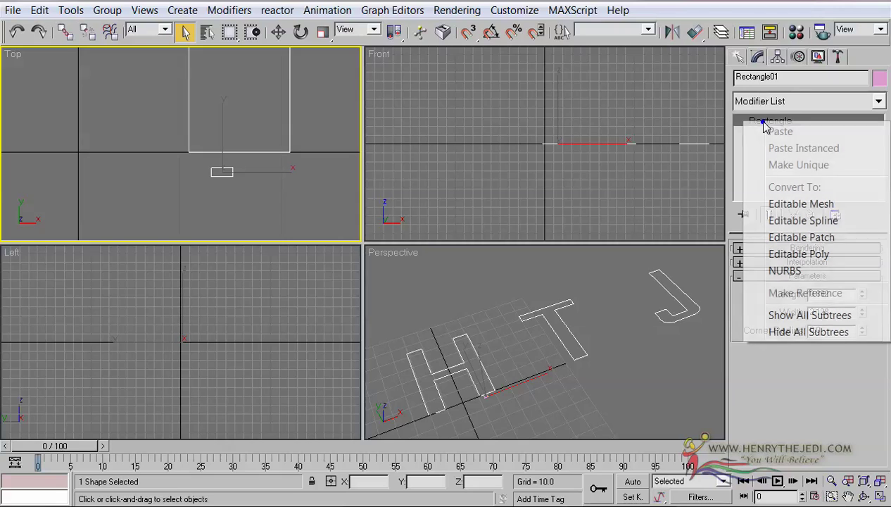
left_click(783, 221)
left_click(779, 295)
scroll(225, 130, "up", 2)
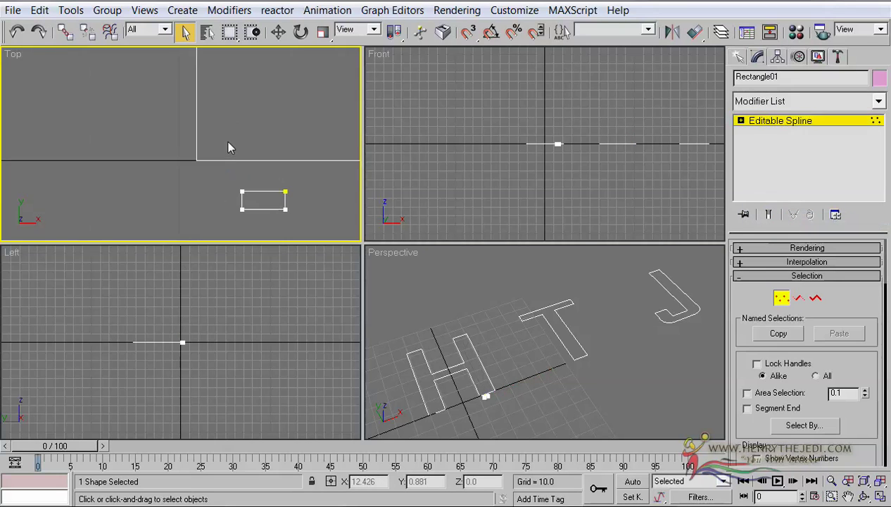
left_click(762, 123)
right_click(566, 379)
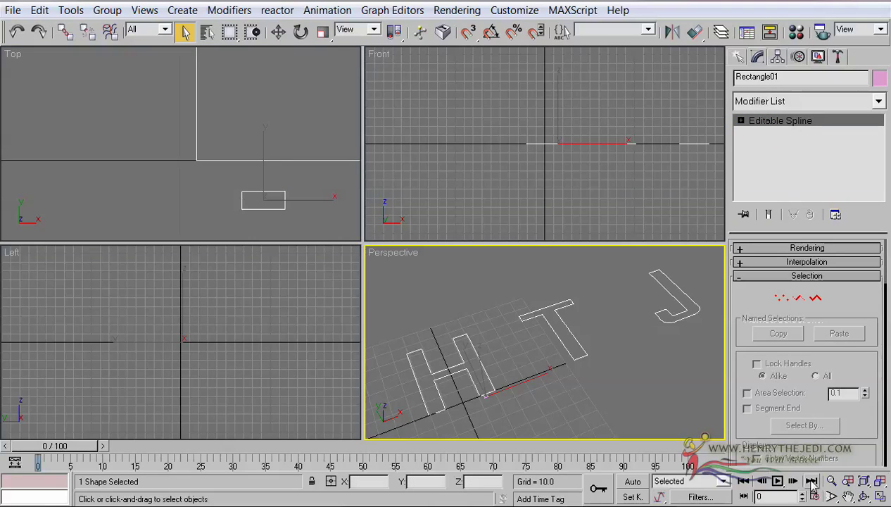
left_click(880, 496)
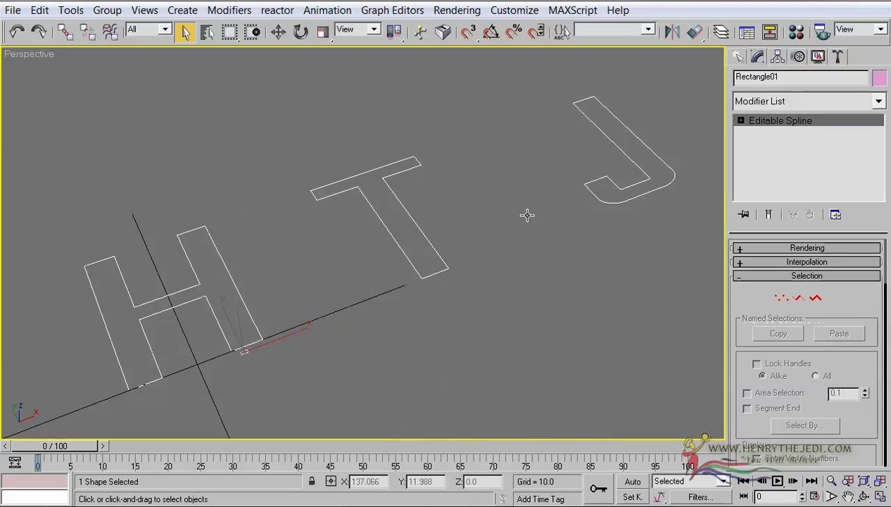
Rename the rectangle to Laser_Beam_H and copy the 'Laser_Beam_' prefix from the name field.
scroll(462, 252, "up", 5)
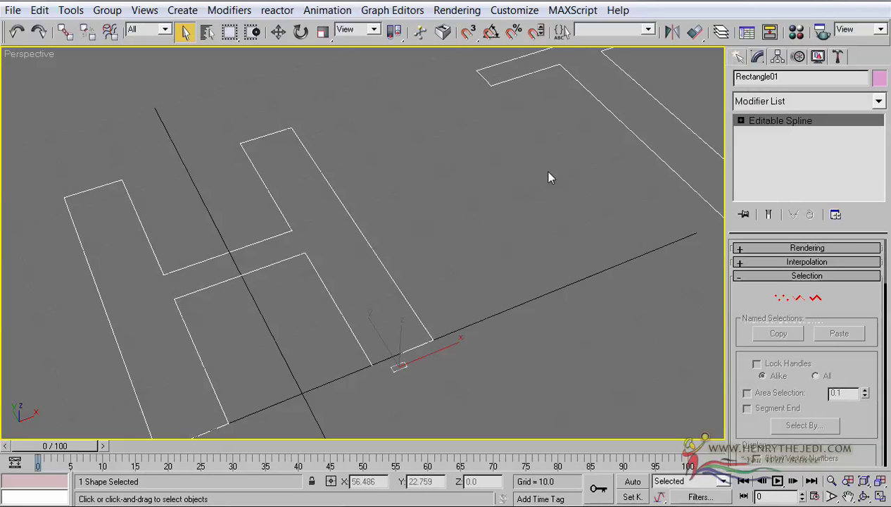
left_click(787, 77)
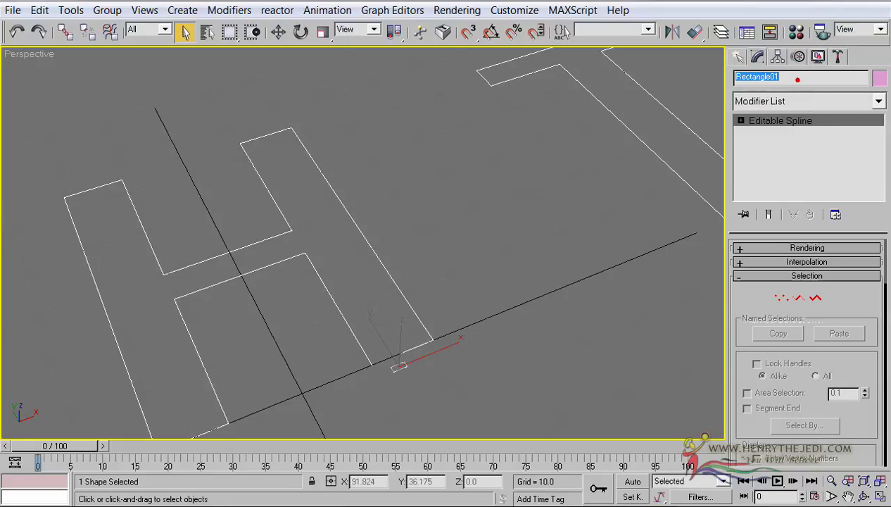
type("Las")
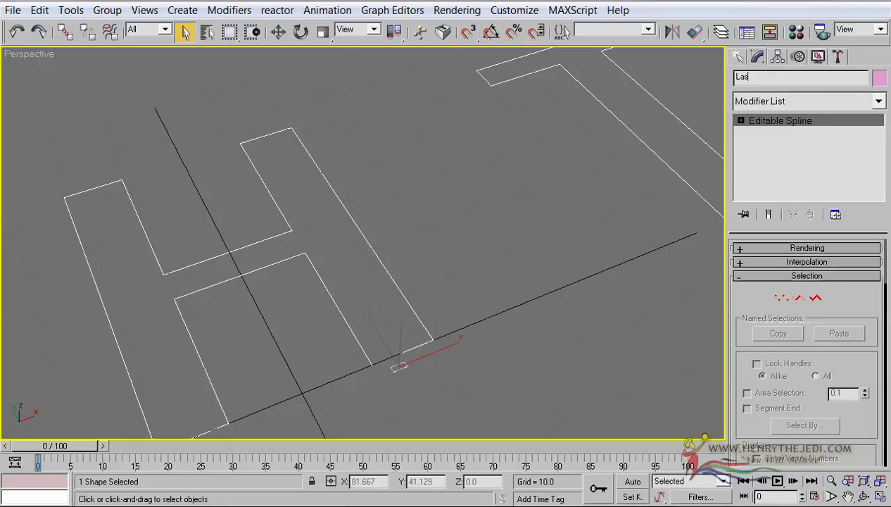
type("er_Beam_H")
left_click_drag(782, 76, 702, 80)
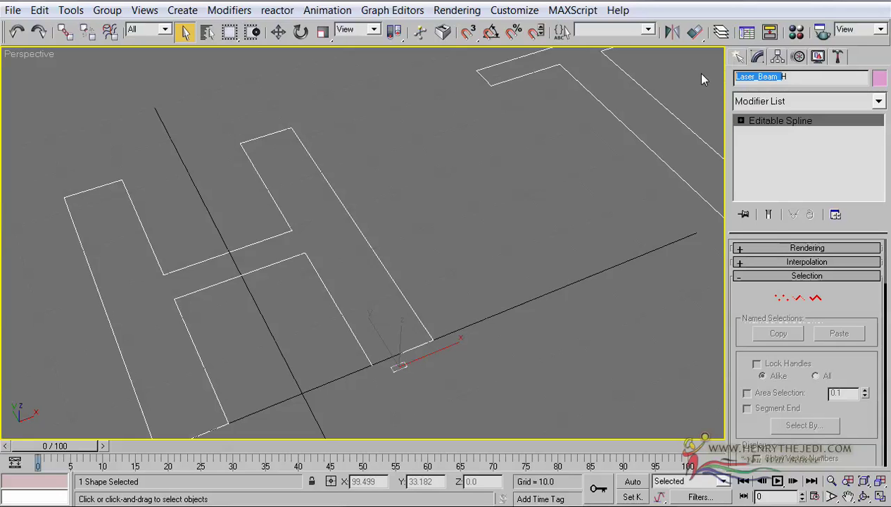
right_click(728, 77)
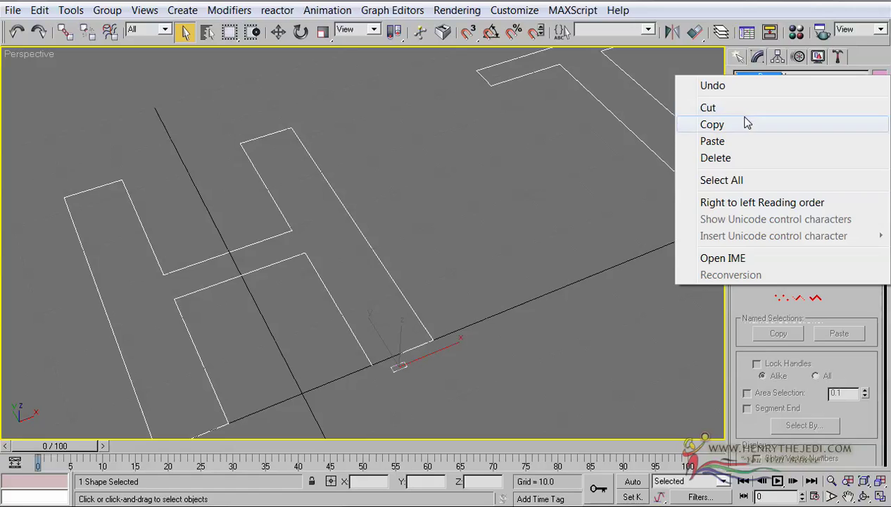
left_click(748, 124)
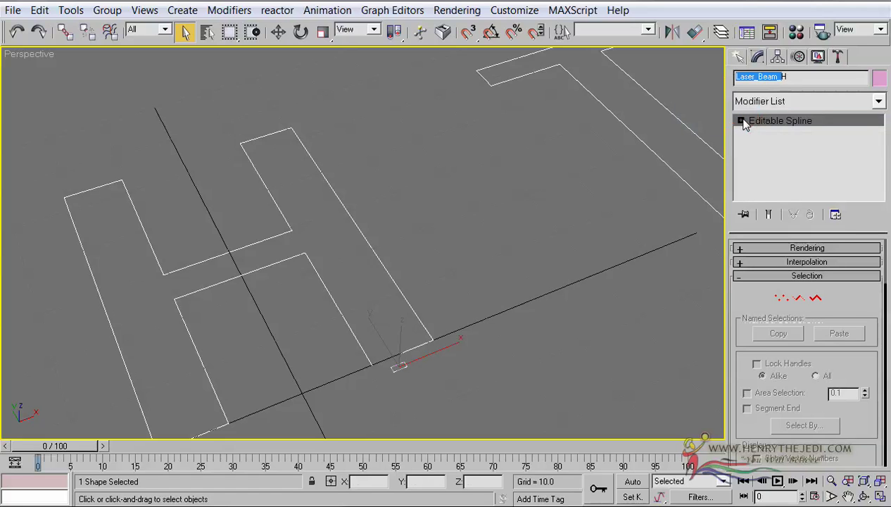
Pan to the H and select Laser_Beam_H with the Move tool (W) active.
middle_click_drag(443, 129, 287, 206)
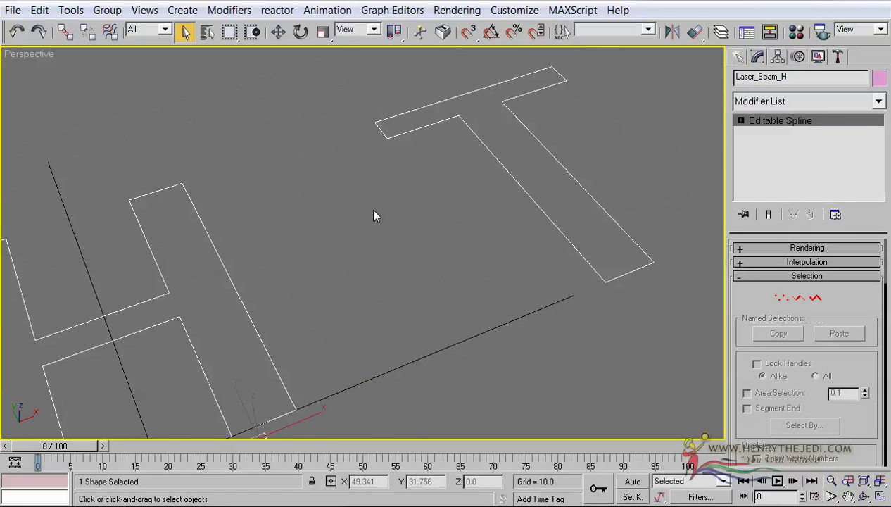
left_click(520, 191)
middle_click_drag(311, 430, 259, 410)
left_click(250, 404)
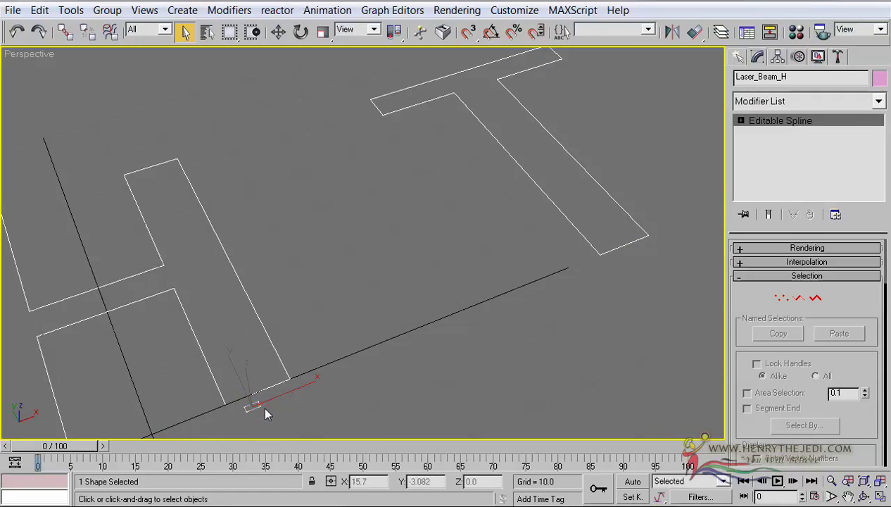
key("w")
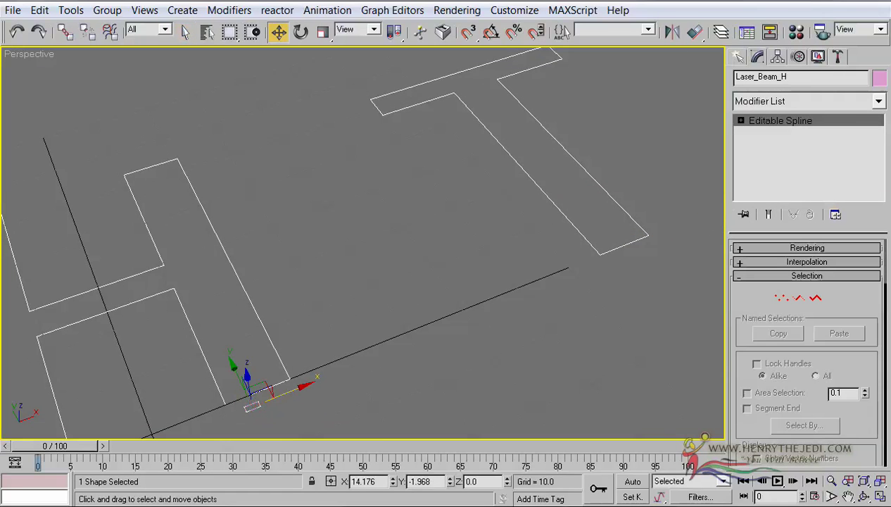
Clone Laser_Beam_H as an instance named Laser_Beam_T and move it along X under the T.
left_click(41, 11)
left_click(79, 124)
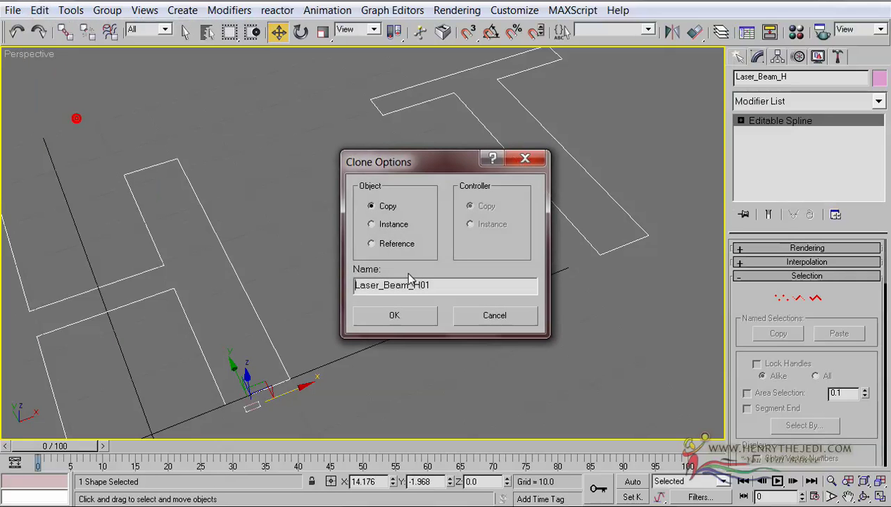
left_click_drag(432, 285, 328, 281)
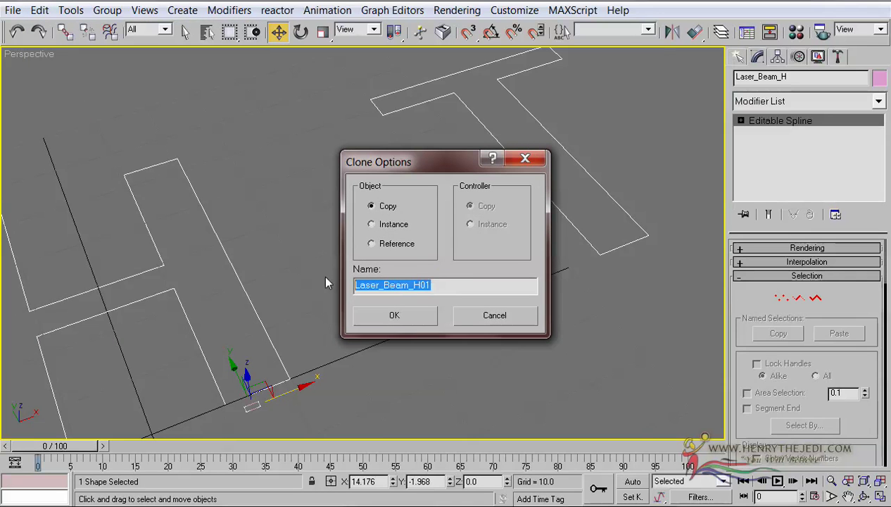
right_click(389, 287)
left_click(429, 352)
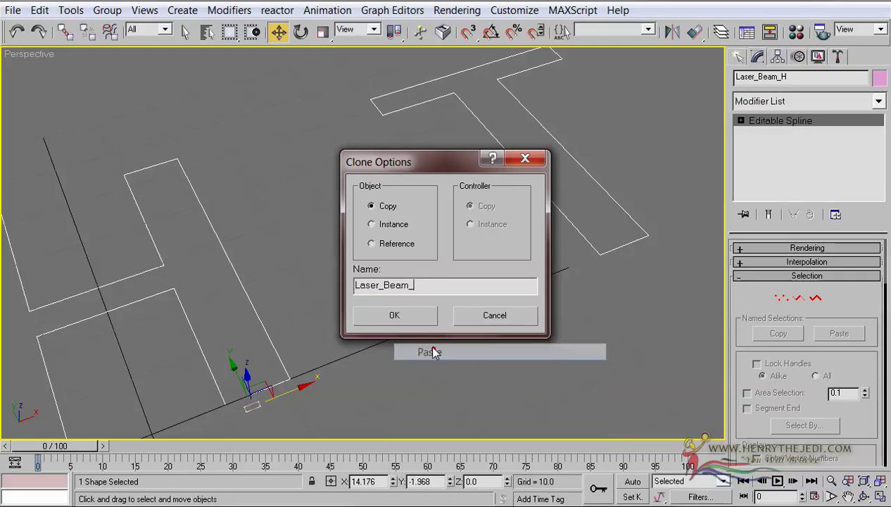
type("T")
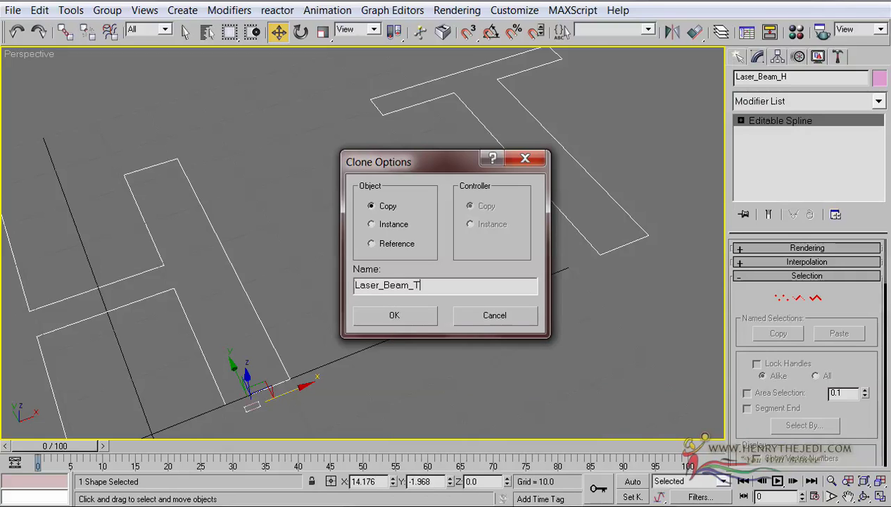
left_click(373, 225)
left_click(406, 315)
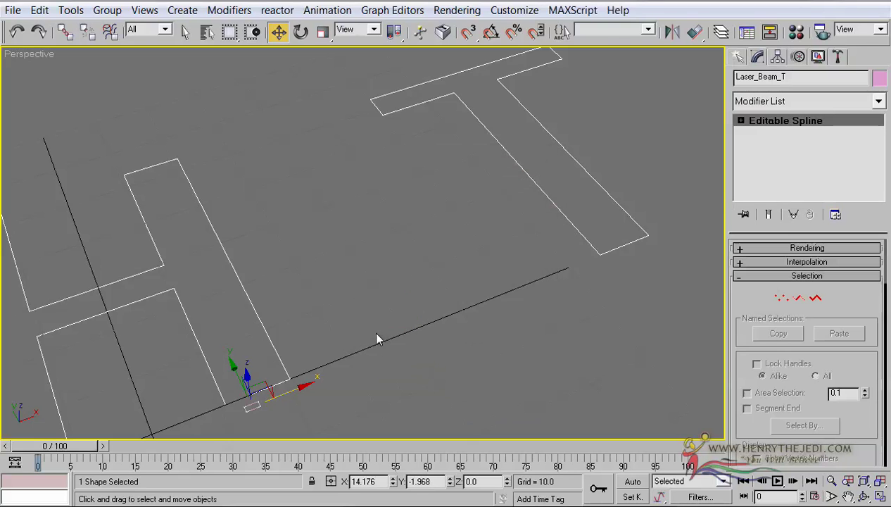
left_click_drag(298, 389, 597, 296)
left_click(753, 100)
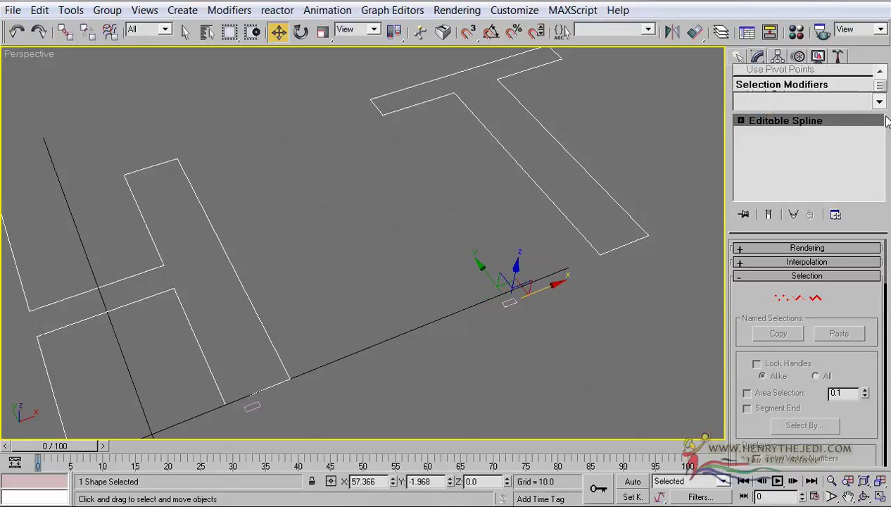
mouse_move(880, 42)
left_mouse_down()
mouse_move(879, 56)
mouse_move(879, 48)
left_mouse_up()
left_click(820, 82)
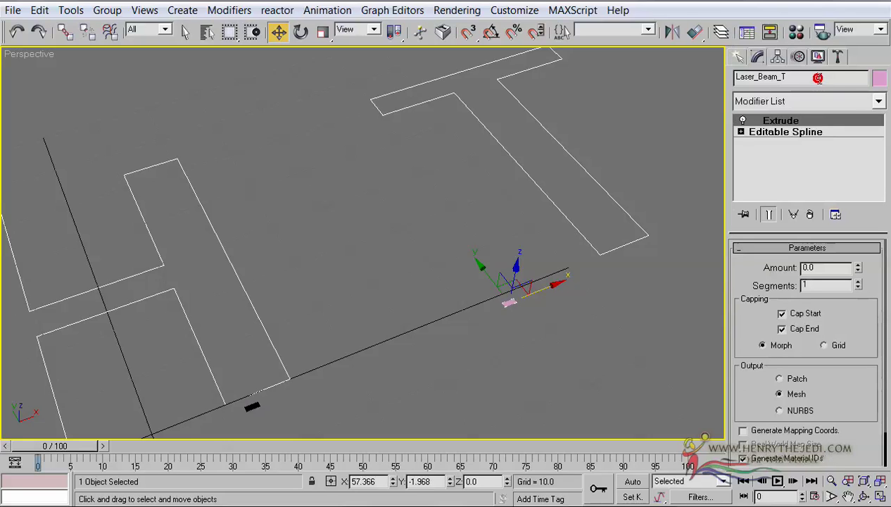
left_click_drag(857, 271, 845, 223)
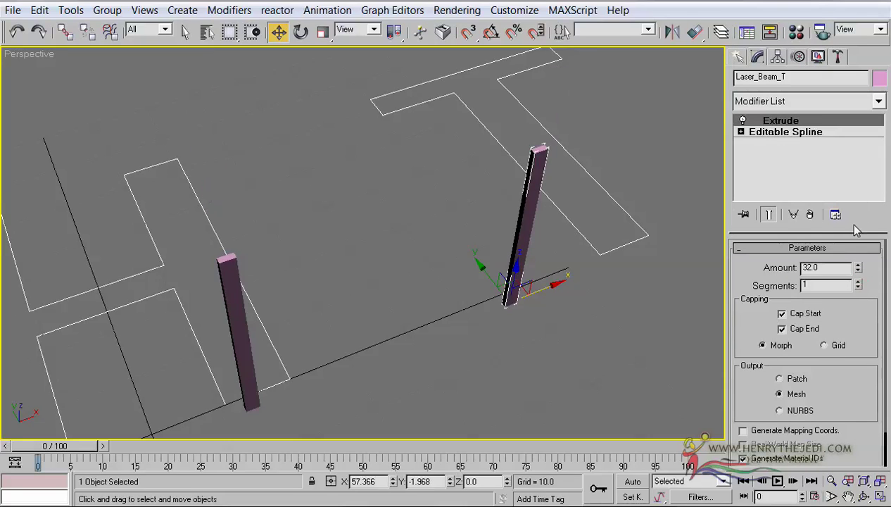
right_click(795, 121)
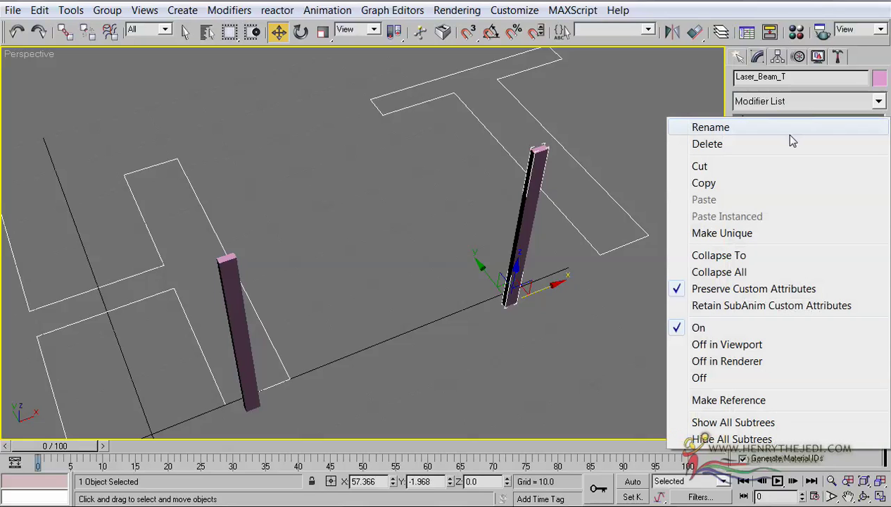
left_click(788, 143)
middle_click_drag(615, 234, 590, 244)
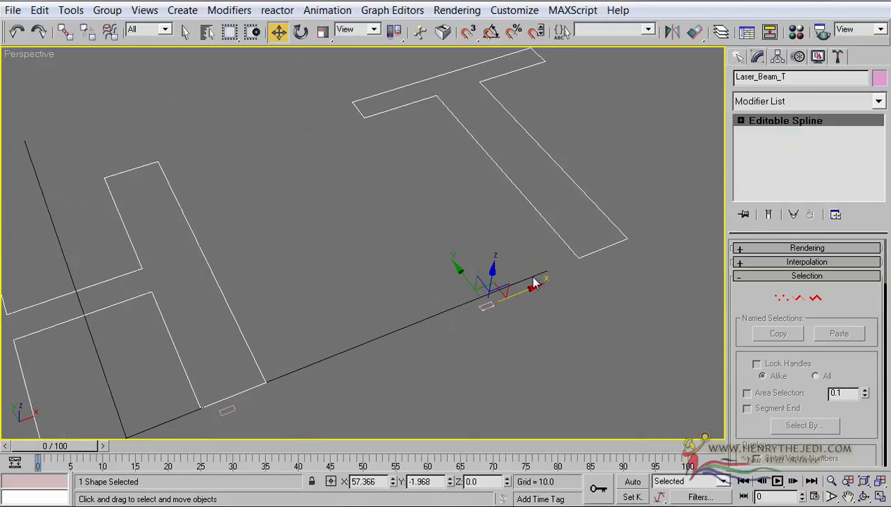
Clone Laser_Beam_T as an instance named Laser_Beam_J and slide it along X beneath the J.
scroll(556, 260, "down", 5)
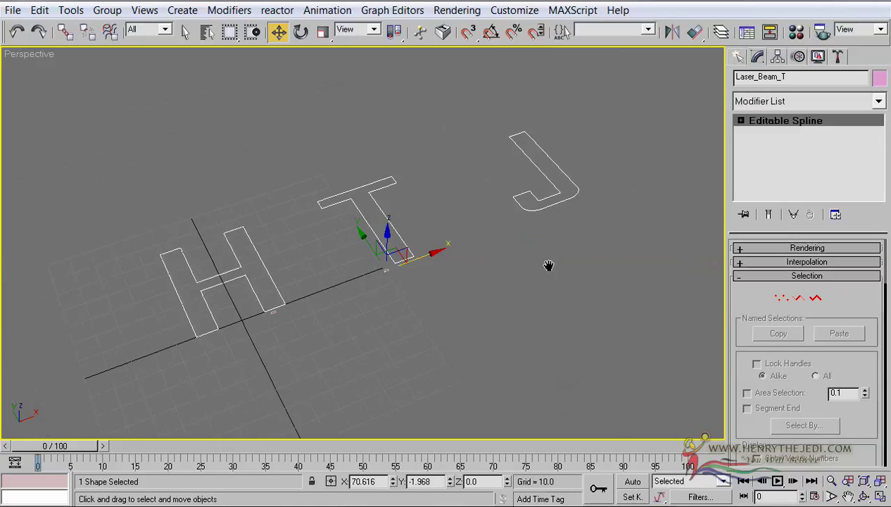
left_click(39, 10)
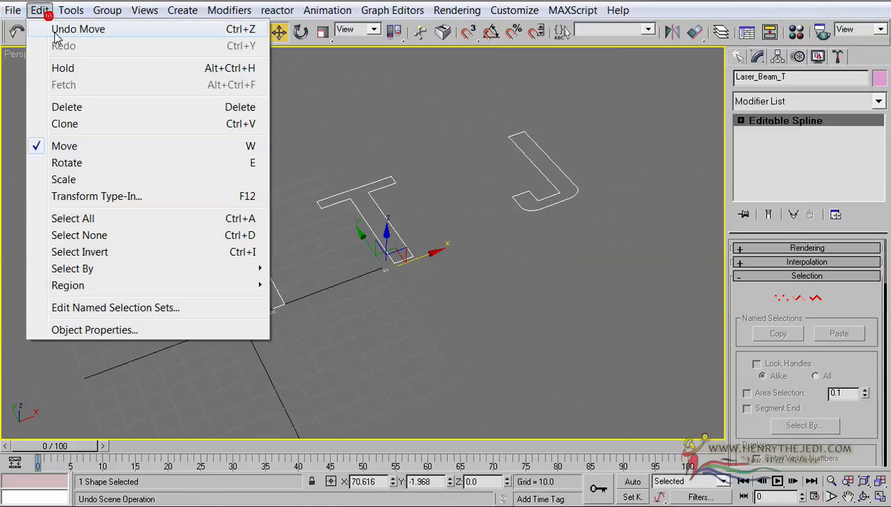
left_click(90, 124)
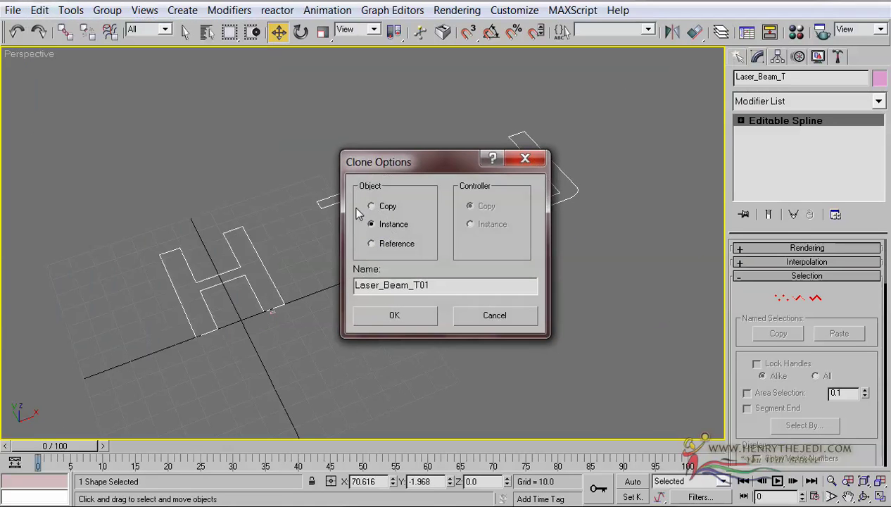
left_click_drag(413, 285, 497, 280)
type("J")
left_click(432, 315)
scroll(563, 302, "up", 3)
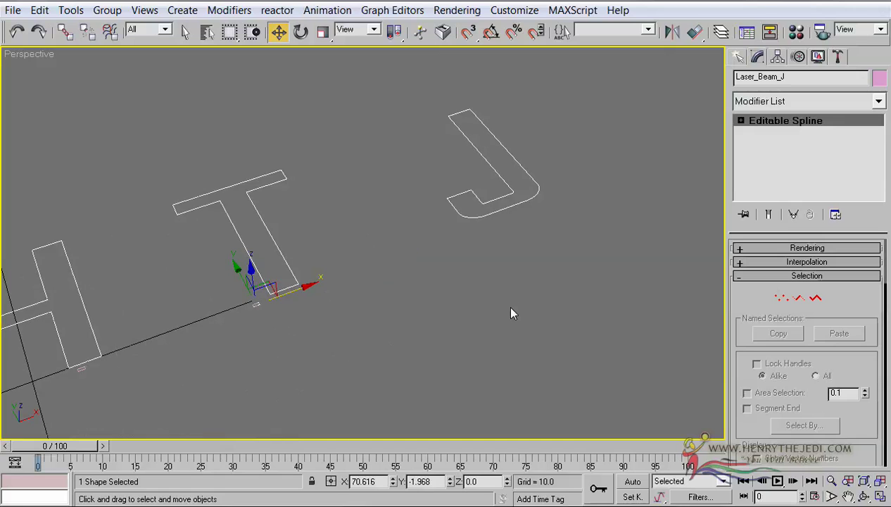
left_click_drag(294, 291, 531, 235)
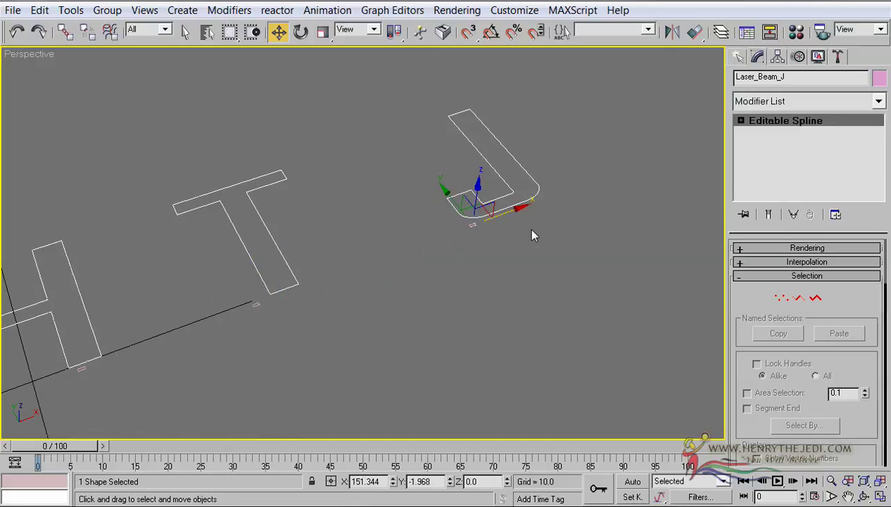
left_click(878, 79)
Set the object colour of Laser_Beam_J and Laser_Beam_T to white.
left_click(610, 288)
left_click(537, 343)
left_click(351, 367)
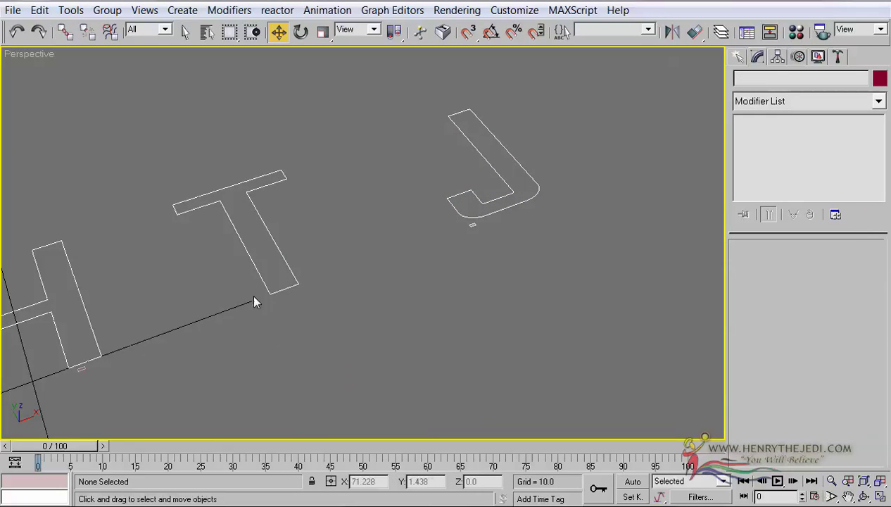
left_click(254, 302)
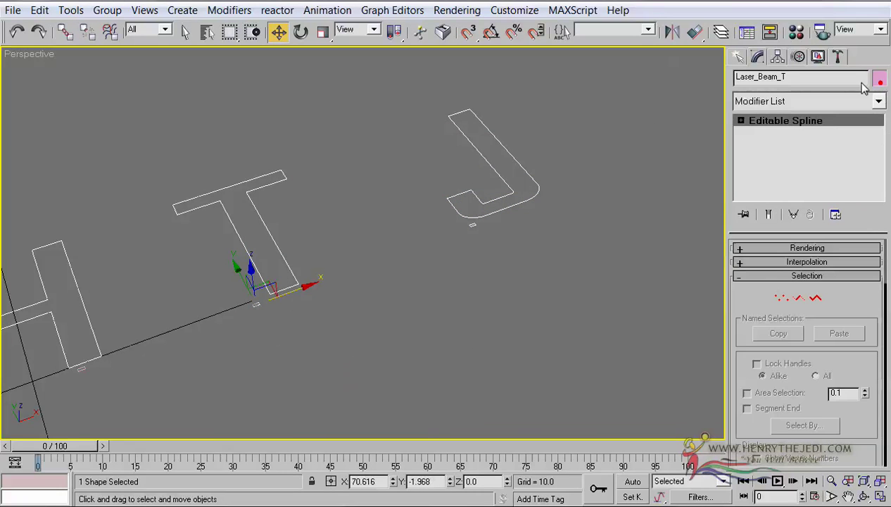
left_click(877, 78)
left_click(610, 288)
left_click(542, 346)
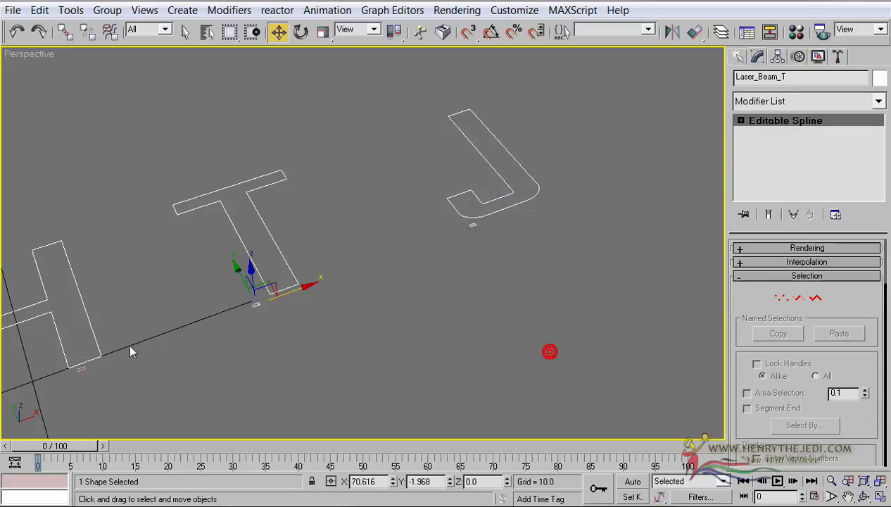
Set Laser_Beam_H's object colour to white as well.
left_click(79, 369)
left_click(879, 78)
left_click(610, 289)
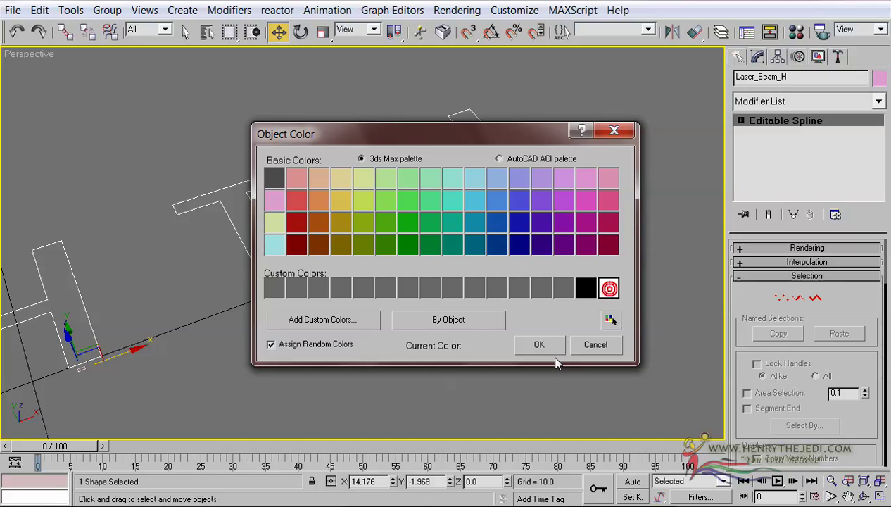
left_click(539, 345)
middle_click_drag(350, 352, 523, 296)
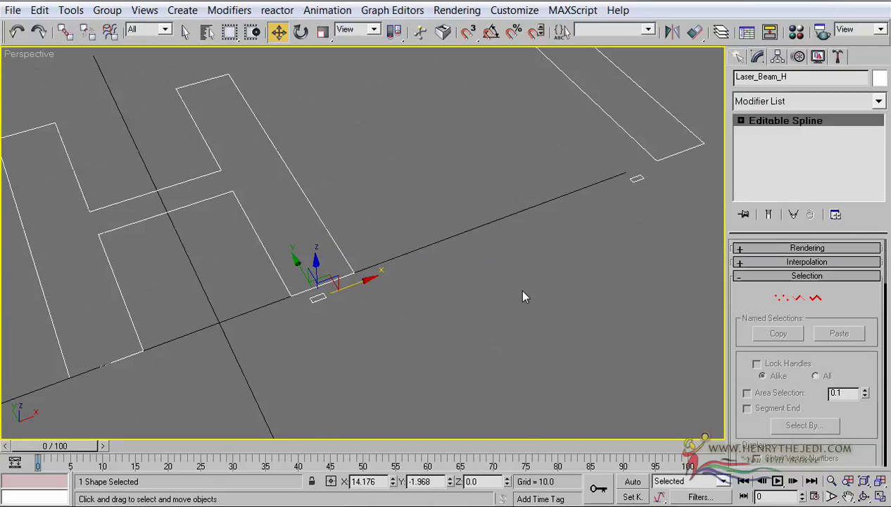
key("ctrl+r")
left_click_drag(378, 312, 268, 336)
left_click(185, 31)
scroll(315, 308, "up", 6)
scroll(369, 299, "down", 3)
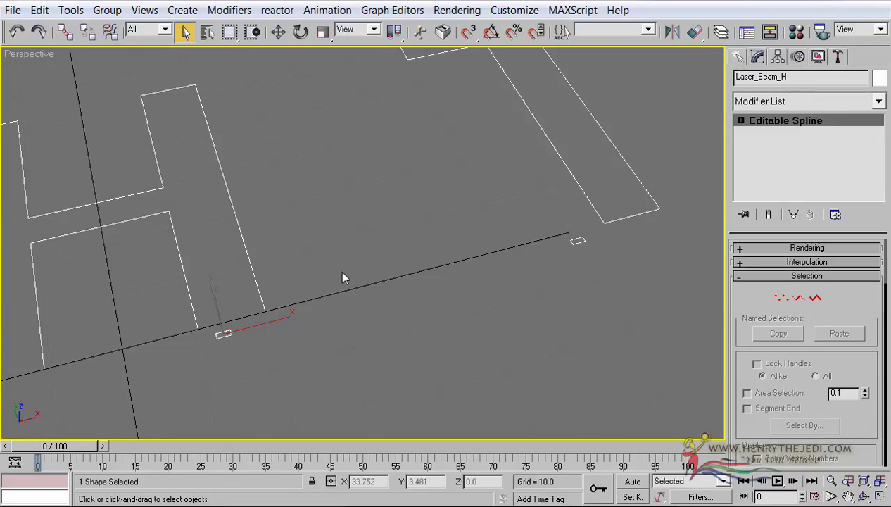
middle_click_drag(341, 273, 501, 296)
scroll(388, 288, "up", 3)
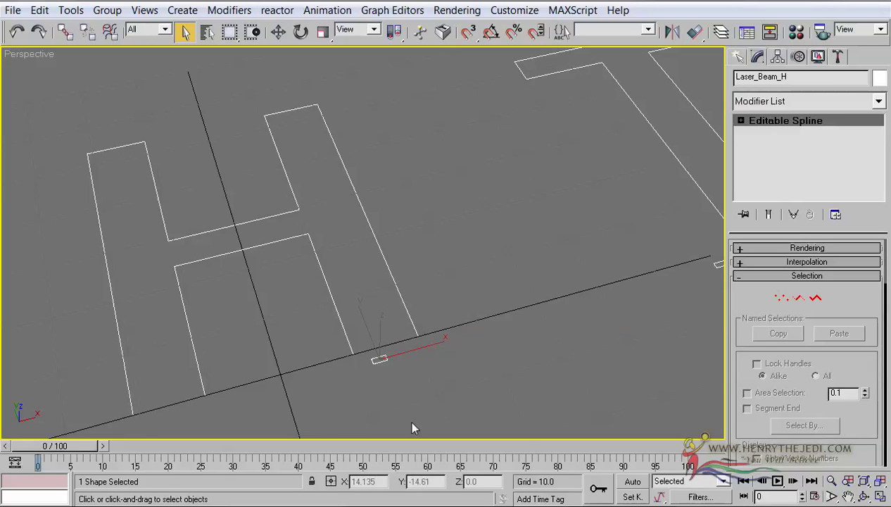
left_click(415, 371)
left_click(384, 358)
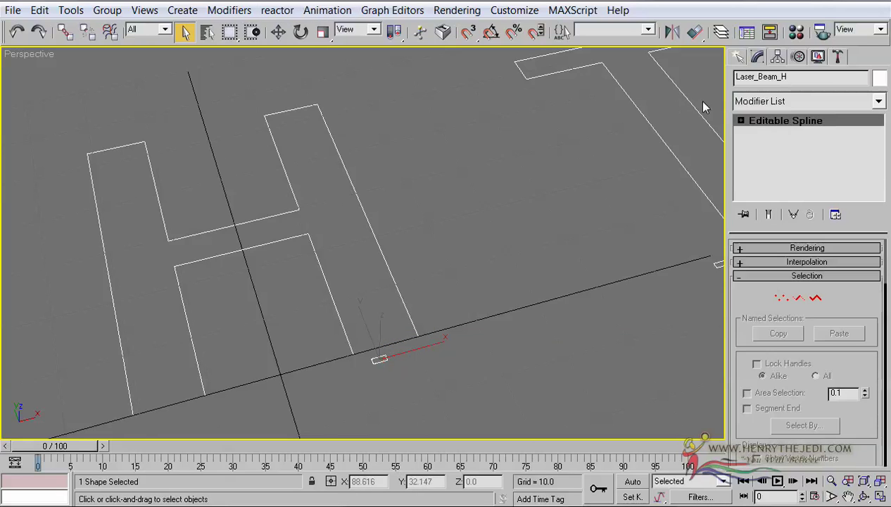
Apply a Path Constraint to Laser_Beam_H using the Text_Path_H outline.
left_click(342, 14)
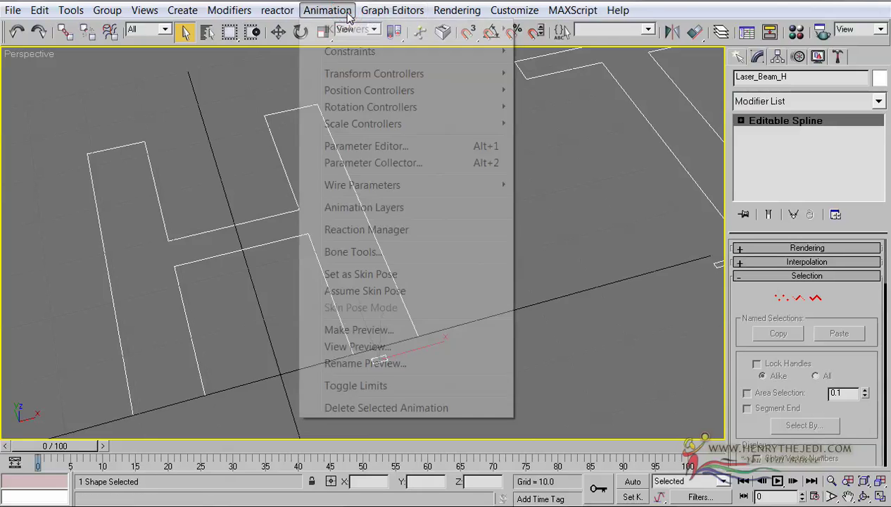
mouse_move(370, 51)
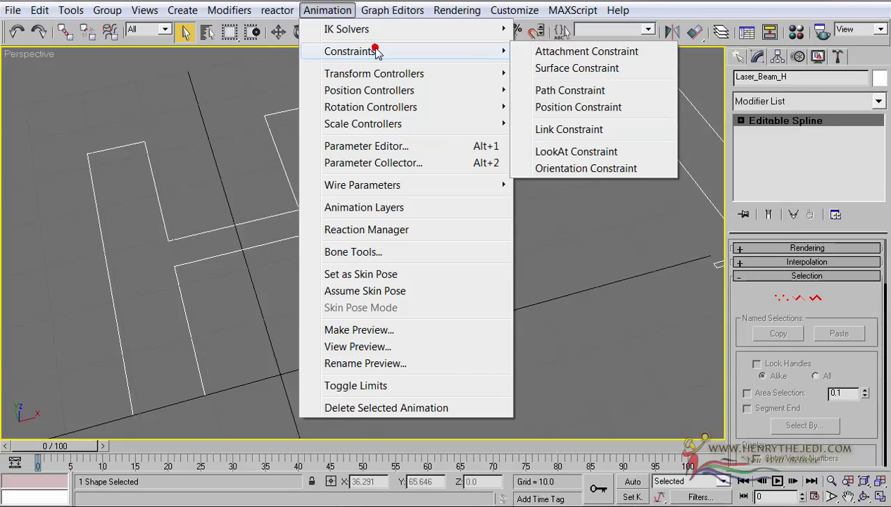
left_click(553, 93)
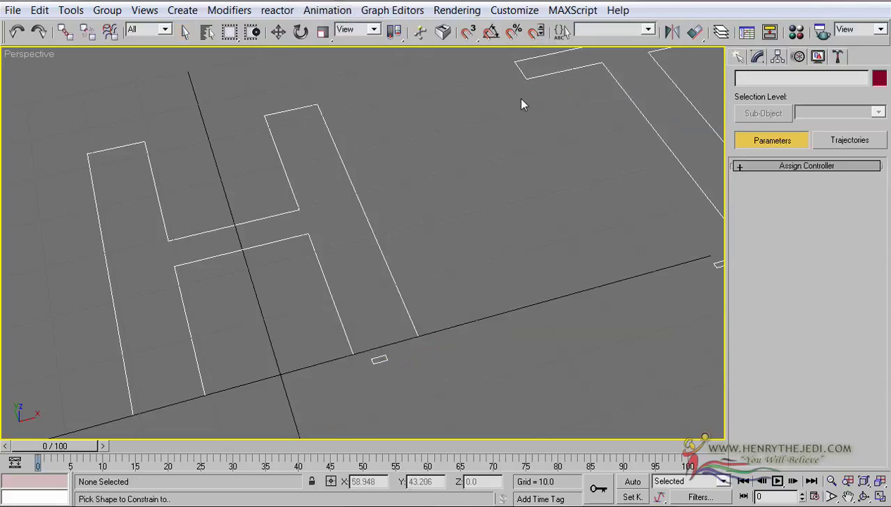
left_click(351, 180)
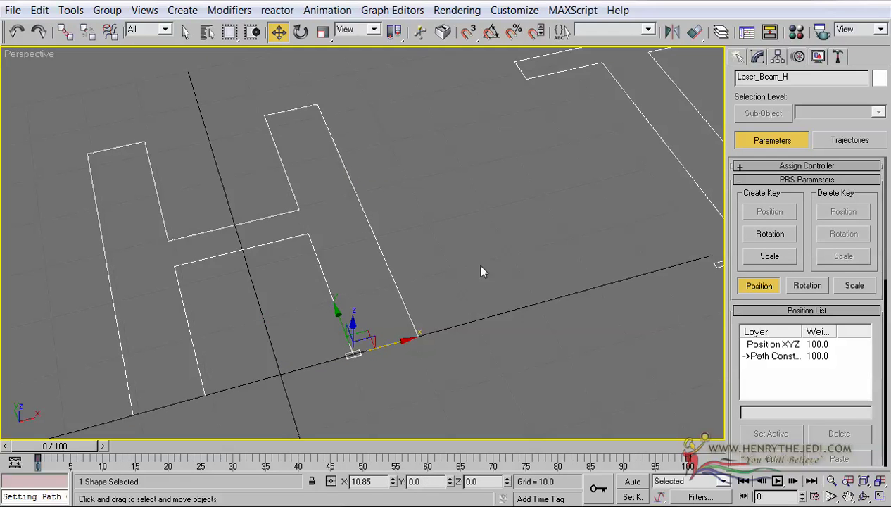
Scrub, rewind and play the animation to watch the beam circle the H.
left_click_drag(31, 454, 2, 438)
key("w")
key("slash")
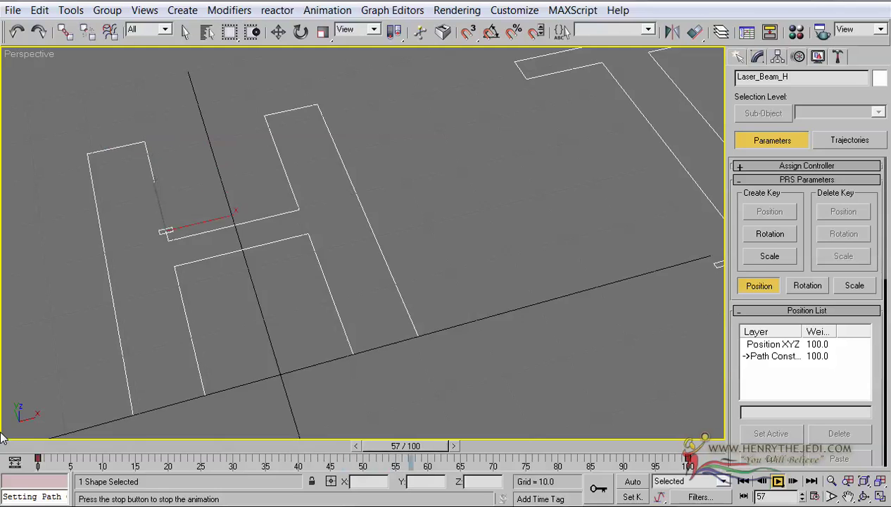
key("/")
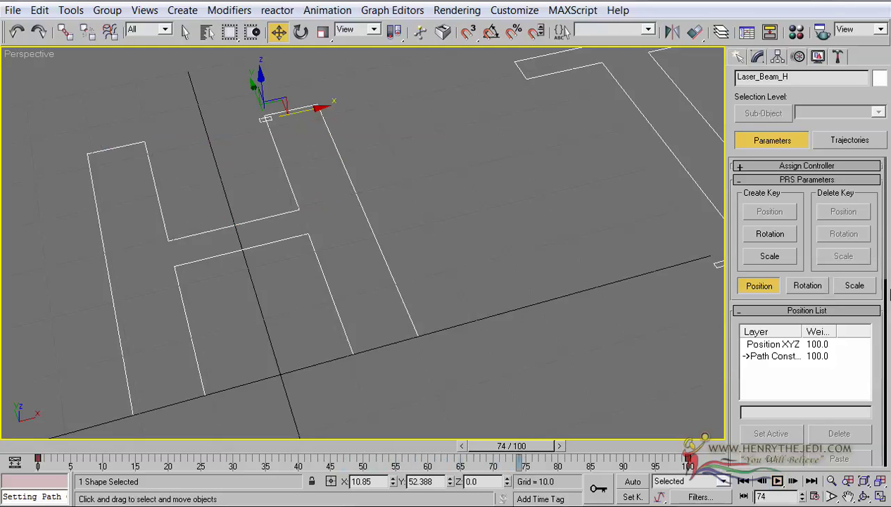
scroll(458, 218, "down", 3)
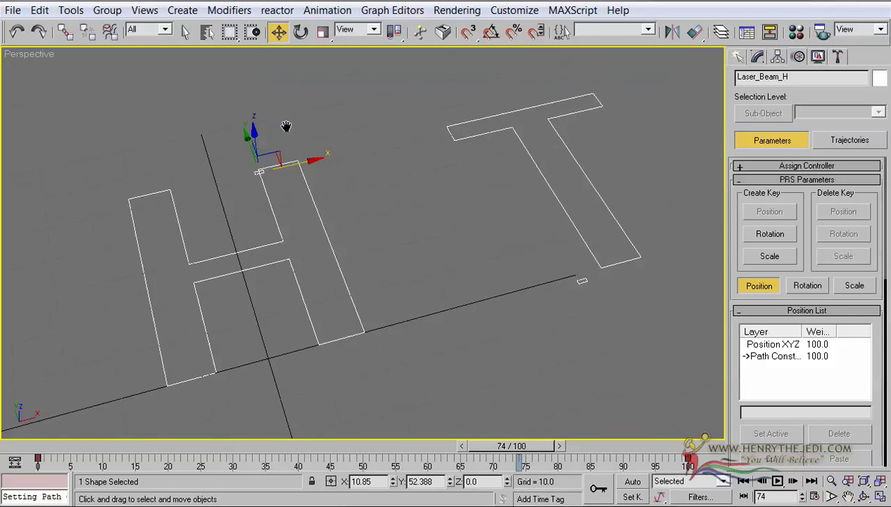
Path-constrain Laser_Beam_T to the T outline and play the animation to test it.
left_click(581, 282)
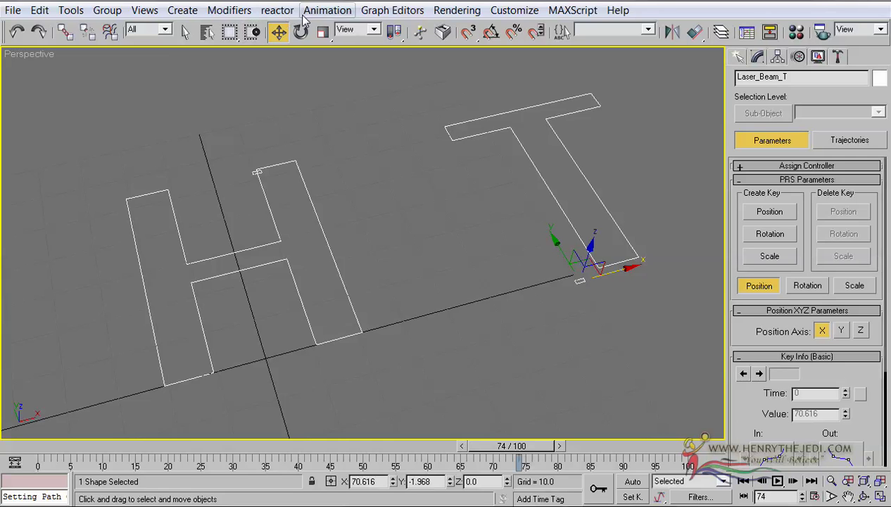
left_click(328, 10)
mouse_move(493, 50)
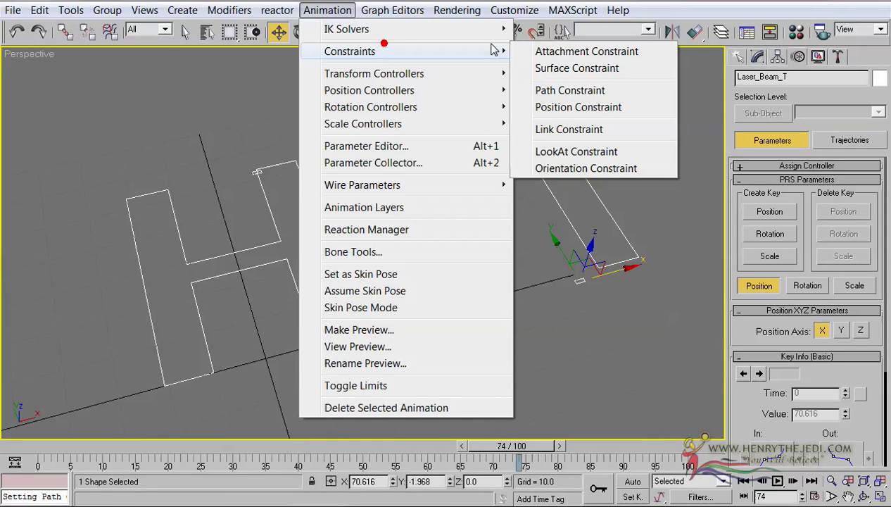
left_click(574, 90)
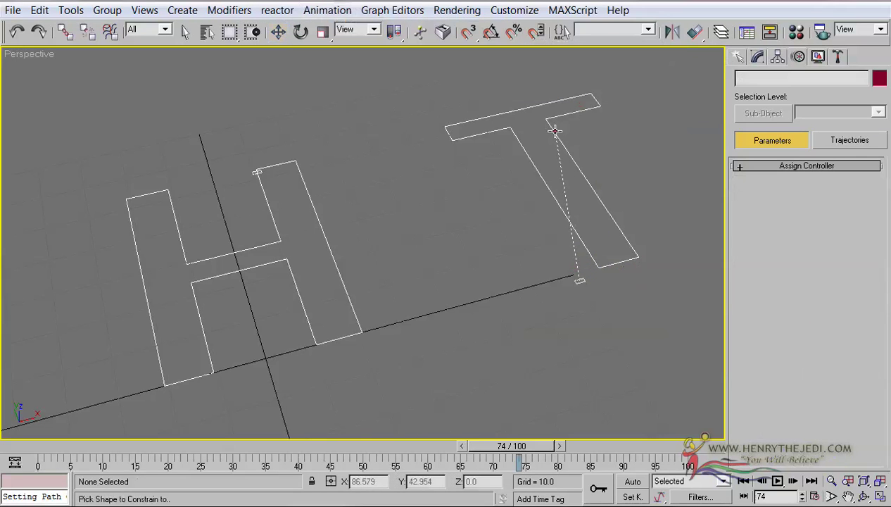
left_click(556, 131)
left_click_drag(533, 445, 4, 433)
key("slash")
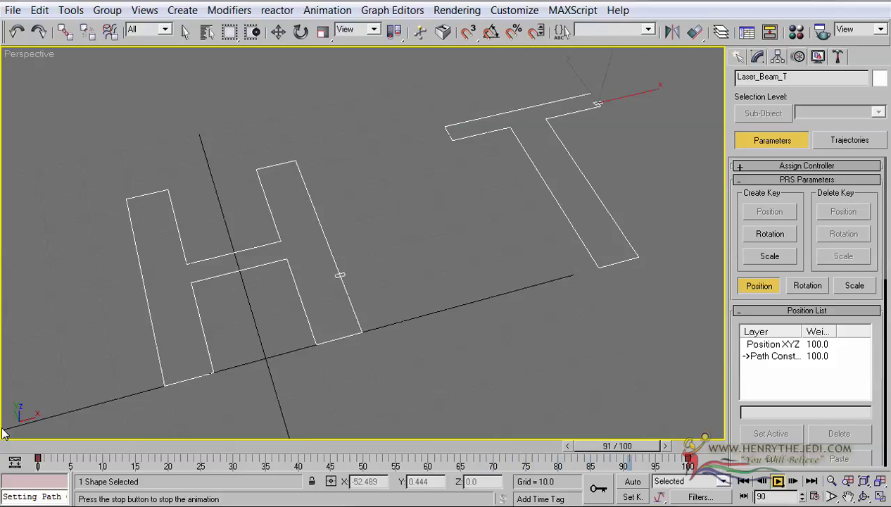
key("slash")
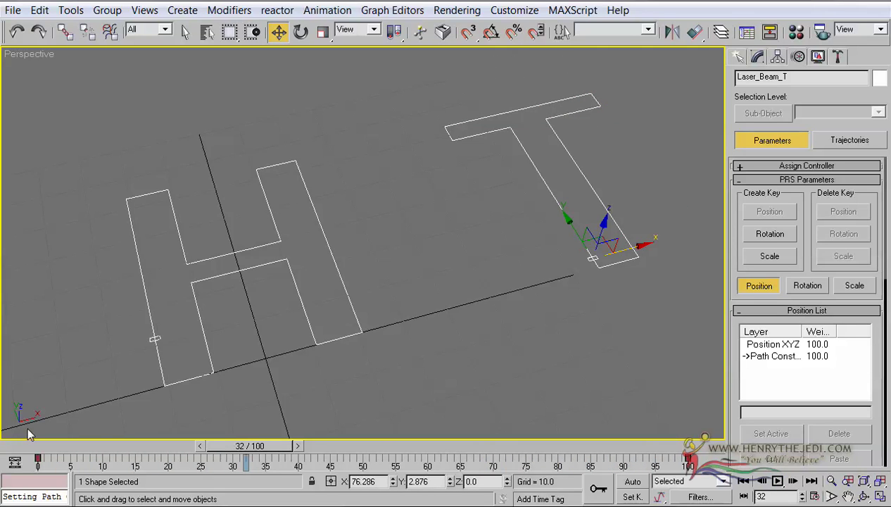
Pan to the J and select Laser_Beam_J beneath it.
middle_click_drag(589, 148, 366, 179)
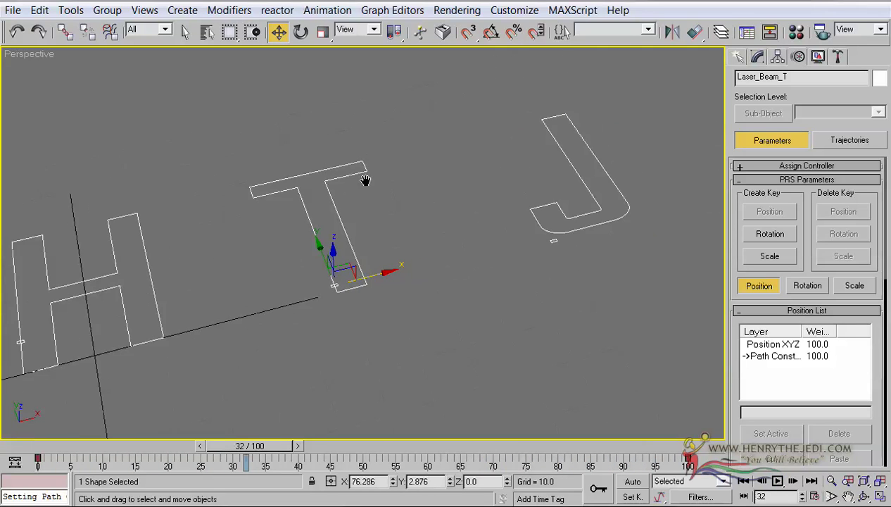
left_click(551, 245)
middle_click_drag(494, 205, 318, 246)
scroll(302, 285, "up", 4)
middle_click_drag(303, 285, 389, 304)
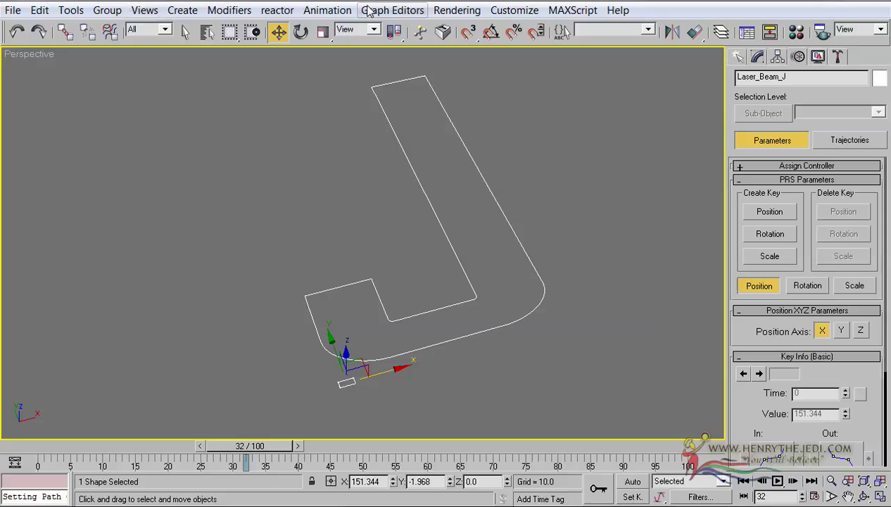
Attach Laser_Beam_J to the J outline with a Path Constraint.
left_click(332, 10)
mouse_move(392, 41)
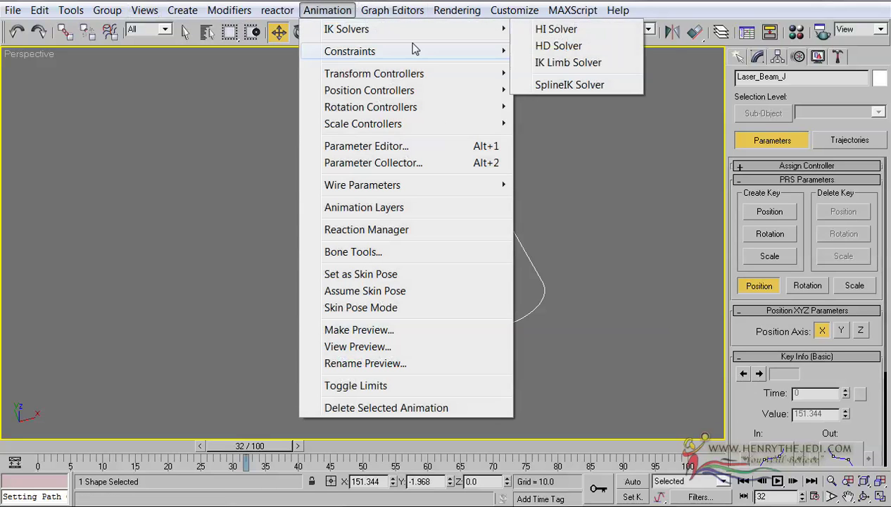
mouse_move(473, 51)
left_click(541, 91)
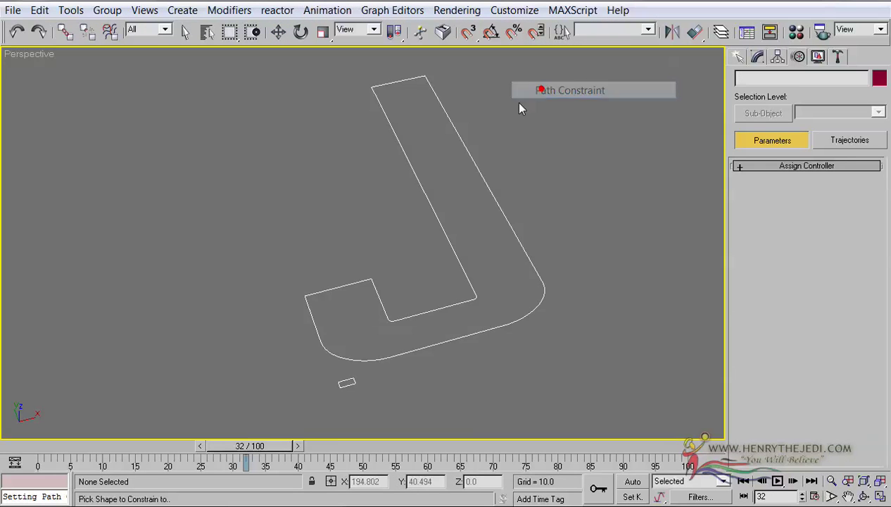
left_click(465, 146)
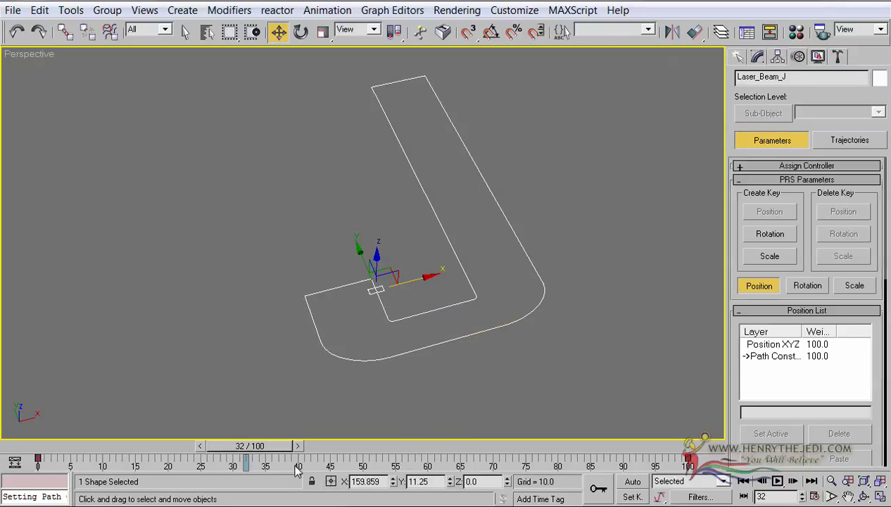
Rewind, play and scrub the timeline to check the beam travels around the J.
left_click_drag(250, 446, 7, 440)
key("slash")
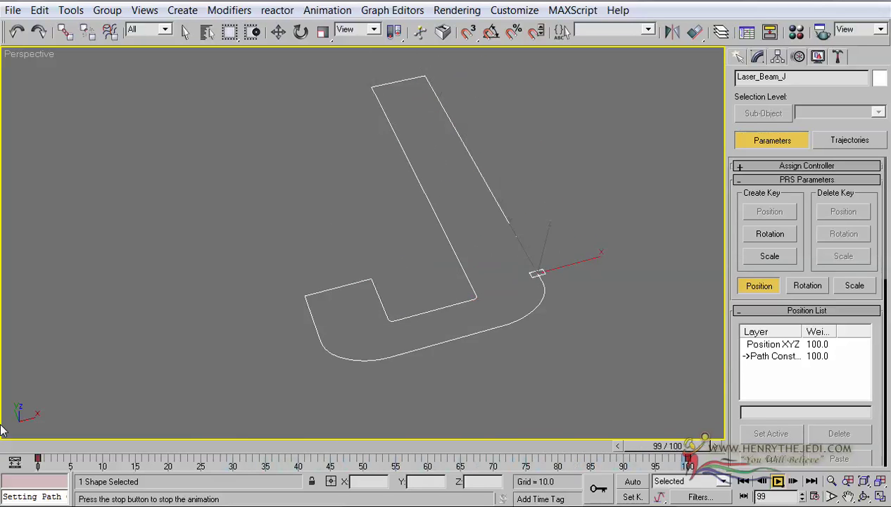
key("slash")
left_click_drag(98, 449, 135, 459)
key("w")
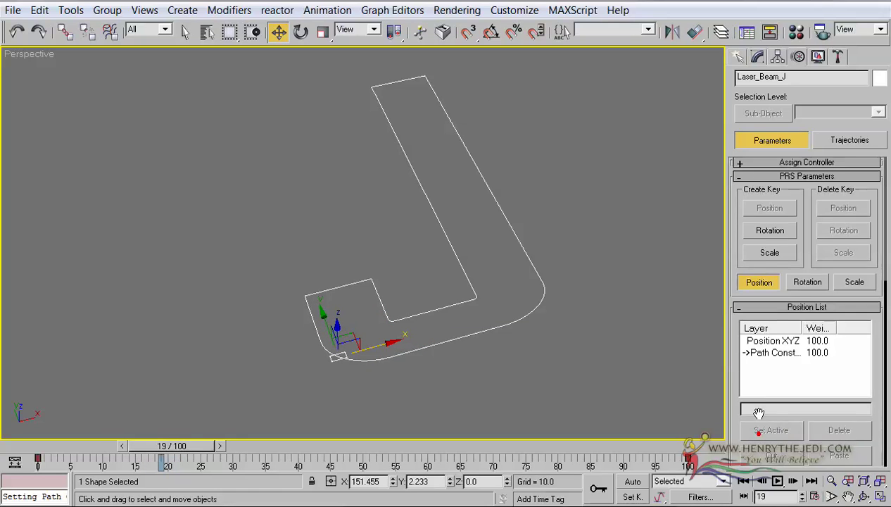
scroll(753, 407, "down", 3)
scroll(754, 243, "up", 1)
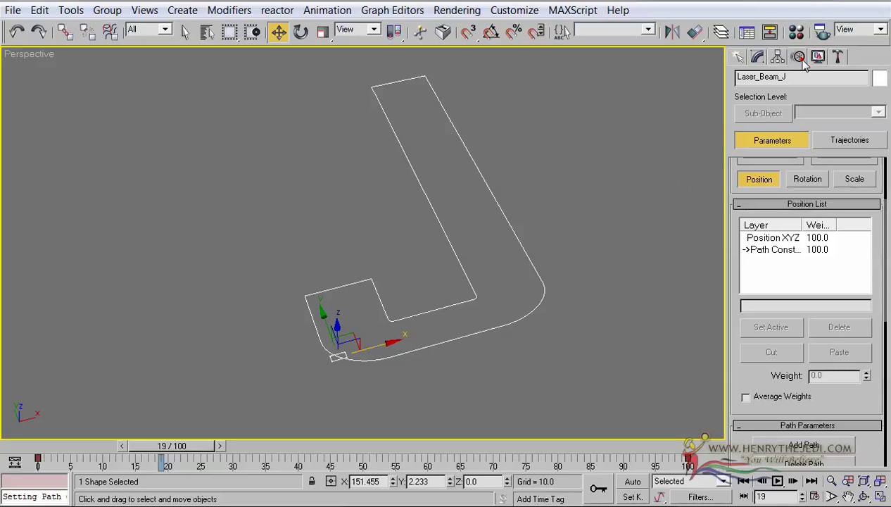
Turn on Follow in Laser_Beam_J's Path Options, leaving Bank off.
left_click(777, 57)
left_click(737, 56)
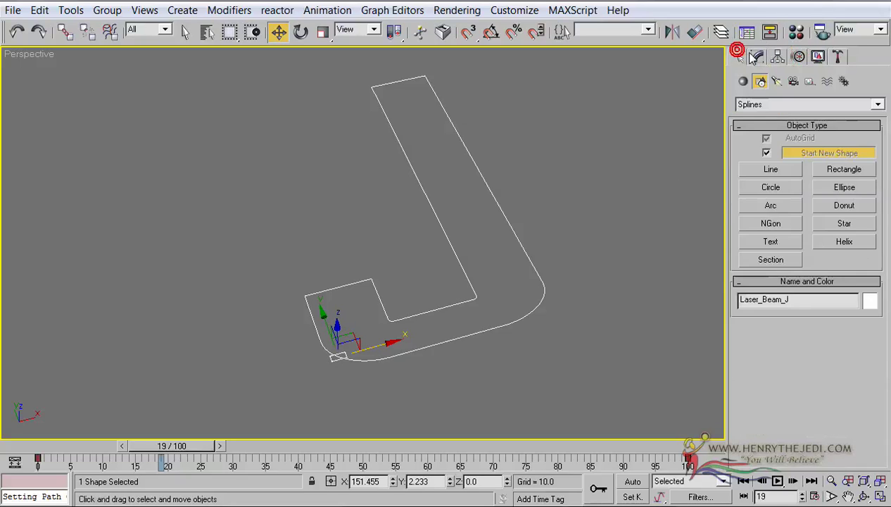
left_click(755, 58)
left_click(777, 58)
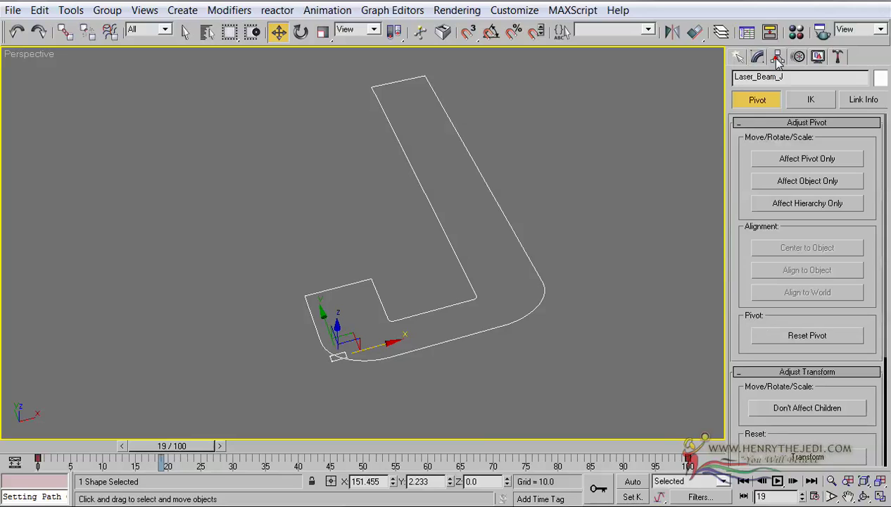
left_click(798, 57)
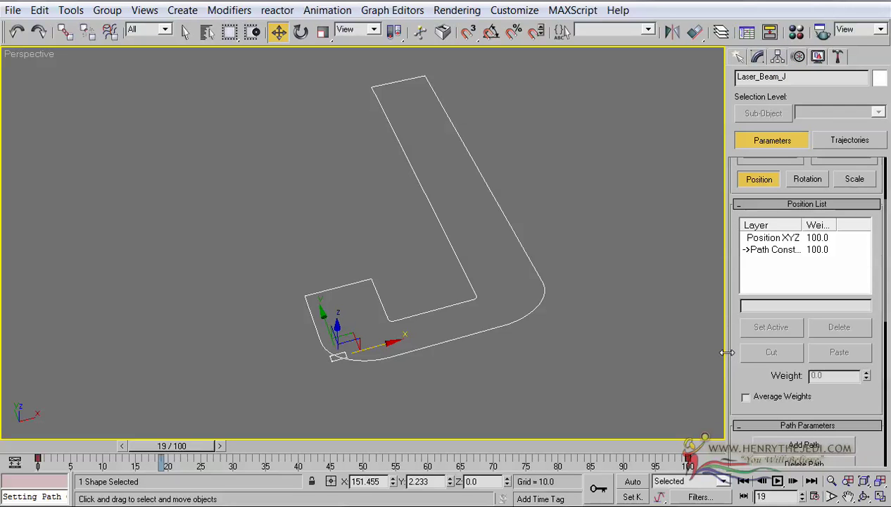
scroll(730, 364, "down", 5)
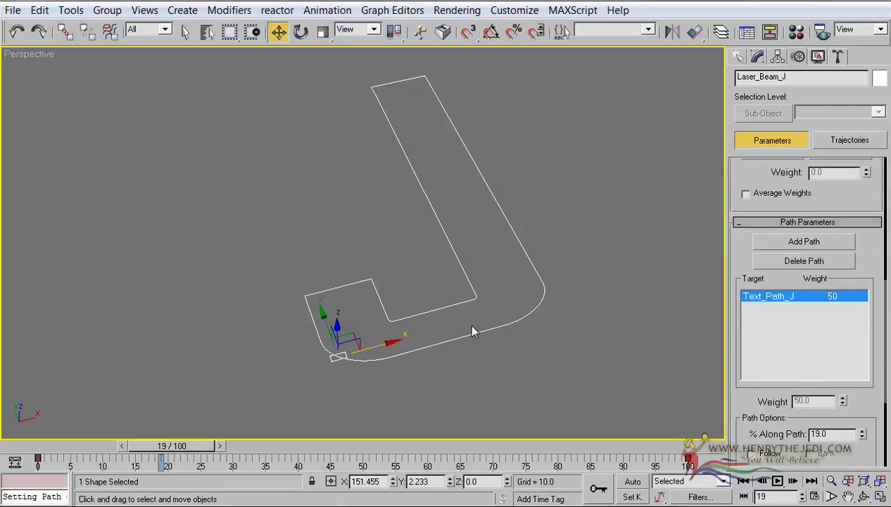
scroll(762, 403, "down", 3)
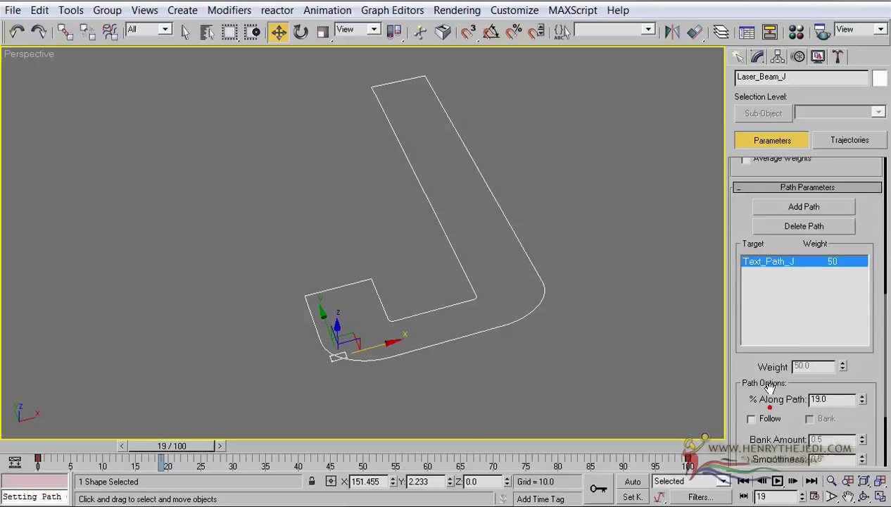
scroll(767, 275, "down", 1)
left_click(779, 302)
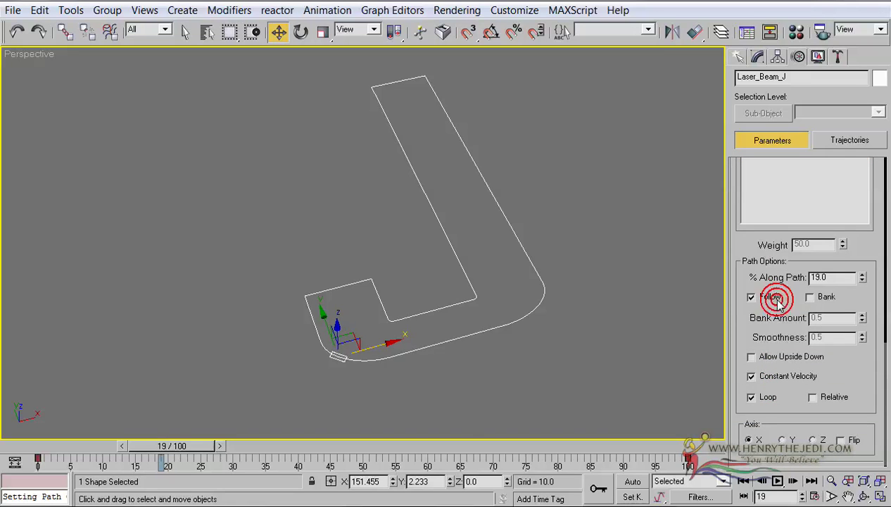
left_click(811, 297)
left_click(811, 297)
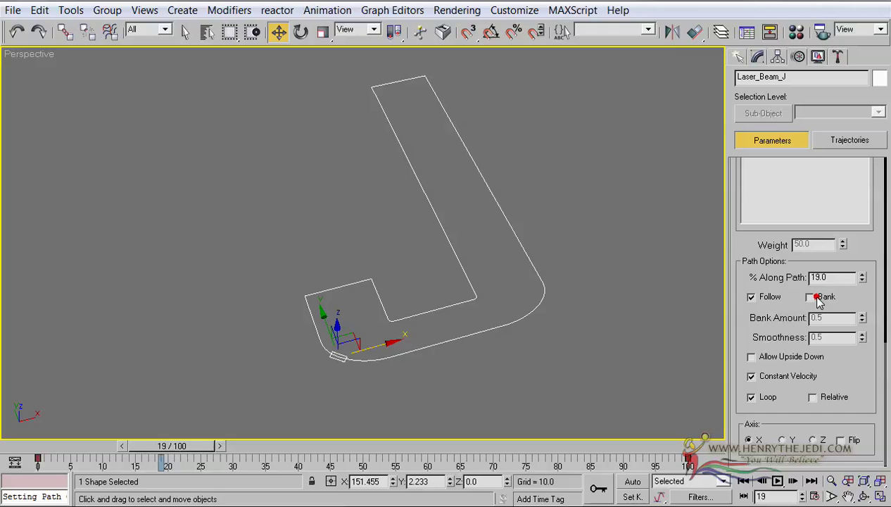
Replay the animation and check Time Configuration, closing it unchanged.
left_click_drag(180, 445, 77, 445)
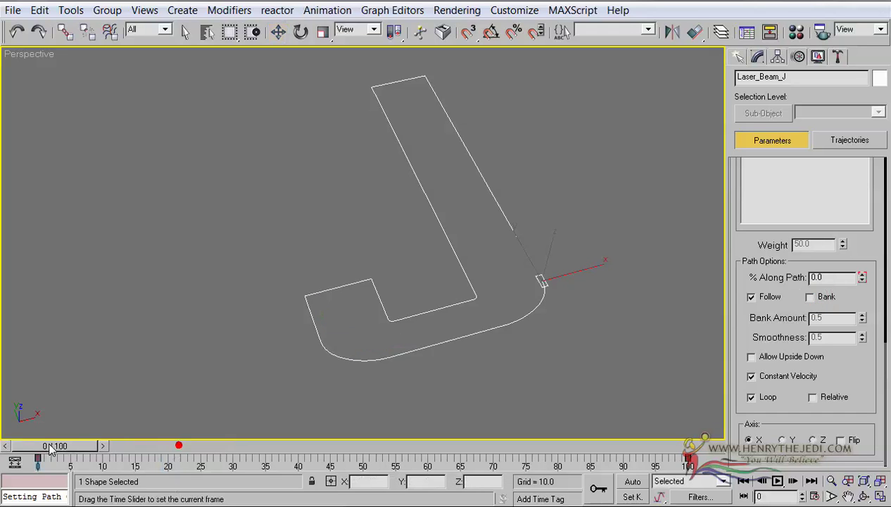
key("/")
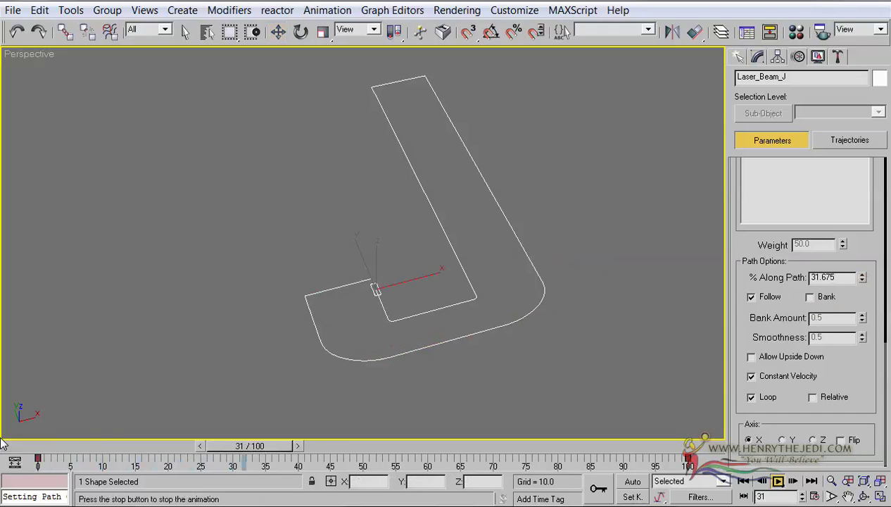
key("/")
key("w")
scroll(454, 199, "up", 5)
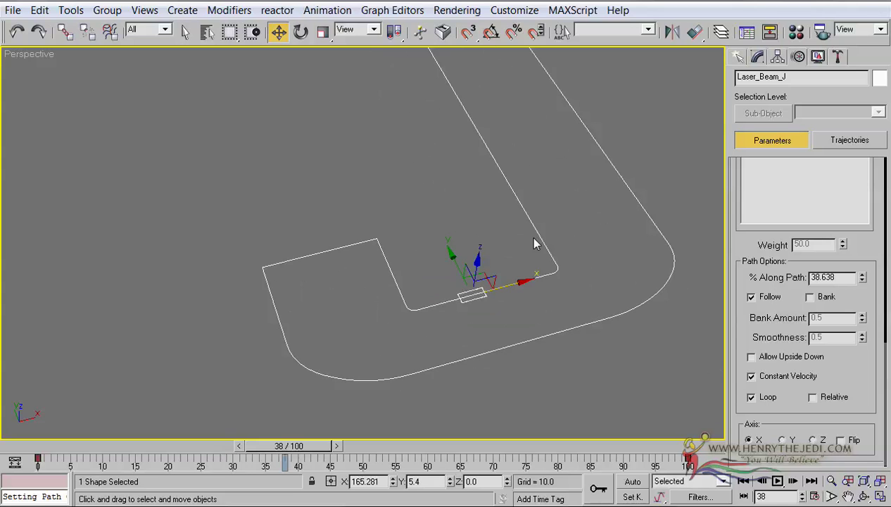
left_click(813, 495)
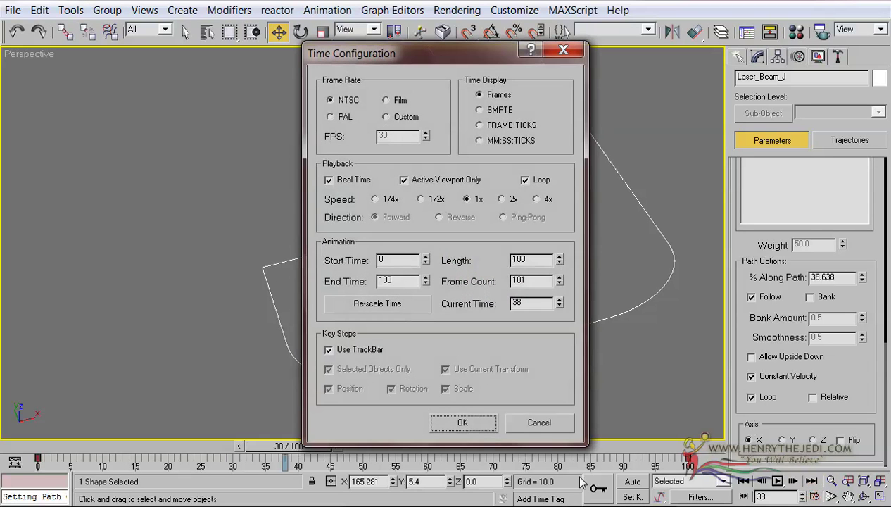
left_click(540, 423)
Scrub the beam along the J path between frames 11 and 18.
left_click_drag(296, 455, 167, 456)
key("w")
middle_click_drag(393, 316, 398, 291)
scroll(398, 291, "up", 4)
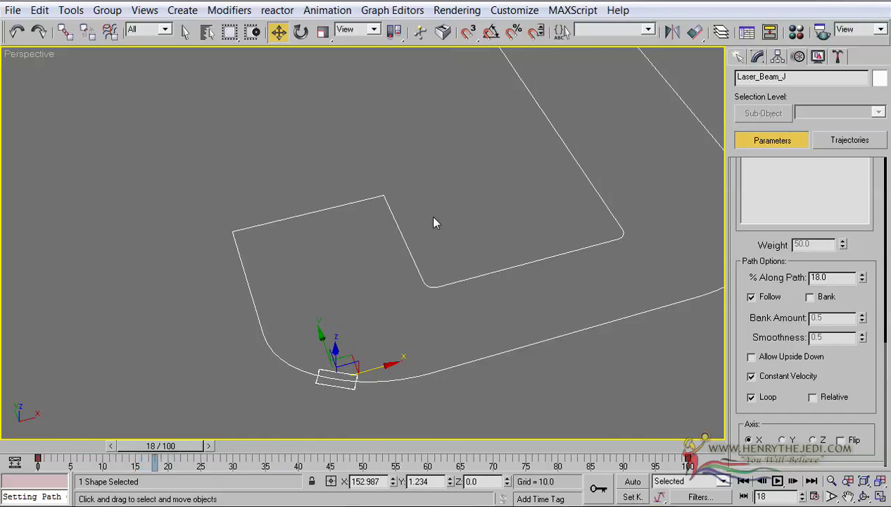
mouse_move(192, 446)
left_mouse_down()
mouse_move(225, 447)
mouse_move(205, 447)
left_mouse_up()
Compare Follow off and on, leaving it on, and return the time slider to frame 0.
left_click(760, 300)
left_click(759, 299)
left_click(759, 299)
left_click(759, 299)
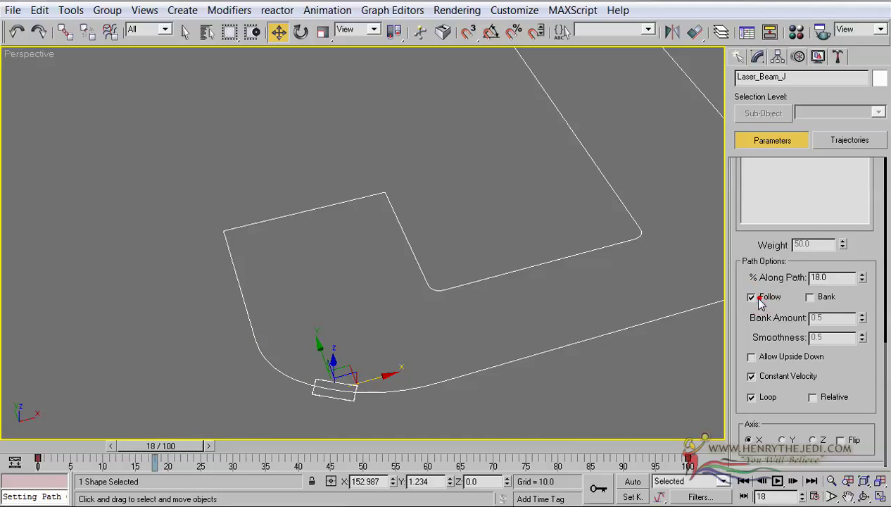
left_click_drag(208, 446, 199, 441)
middle_click_drag(225, 313, 423, 297, "alt")
scroll(420, 293, "down", 6)
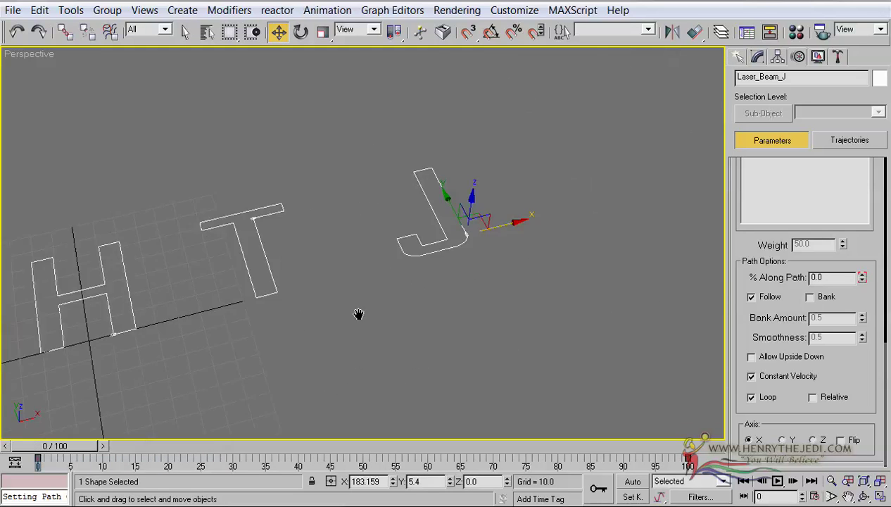
Tick Follow in Path Options for Laser_Beam_T.
scroll(493, 302, "up", 6)
left_click(450, 132)
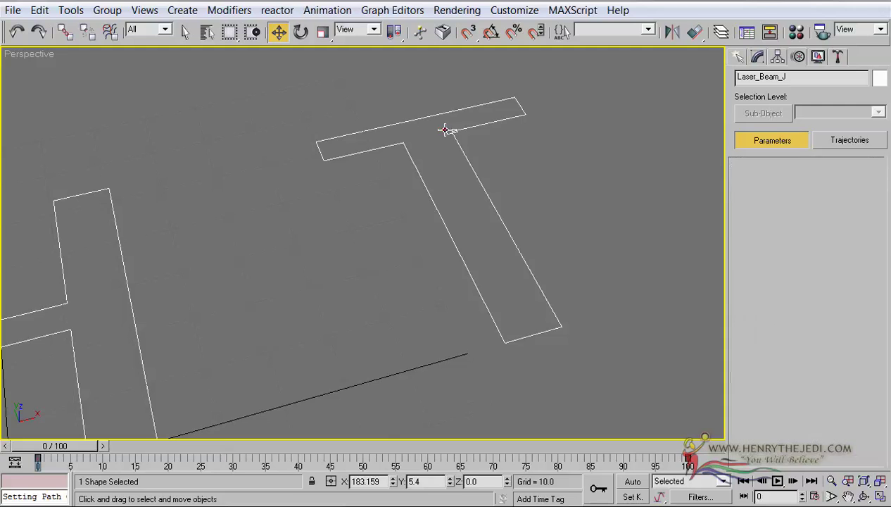
left_click(752, 297)
Tick Follow for Laser_Beam_H and scrub its beam to 12% along the path.
middle_click_drag(82, 355, 393, 370)
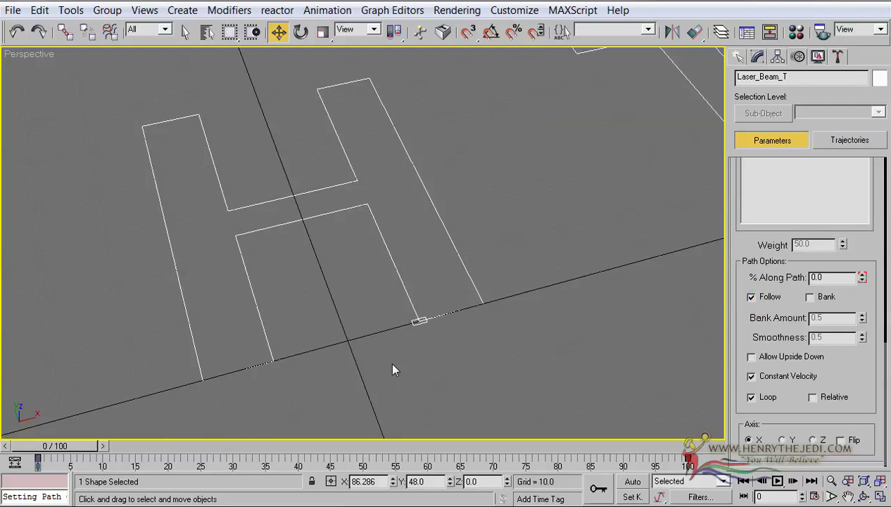
left_click(414, 323)
left_click(751, 298)
left_click_drag(83, 448, 57, 464)
key("w")
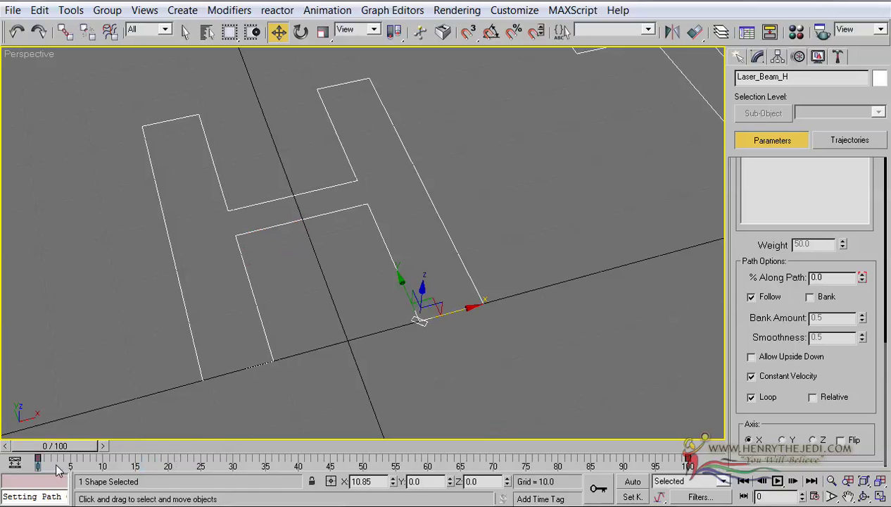
scroll(260, 324, "down", 3)
middle_click_drag(253, 334, 70, 397)
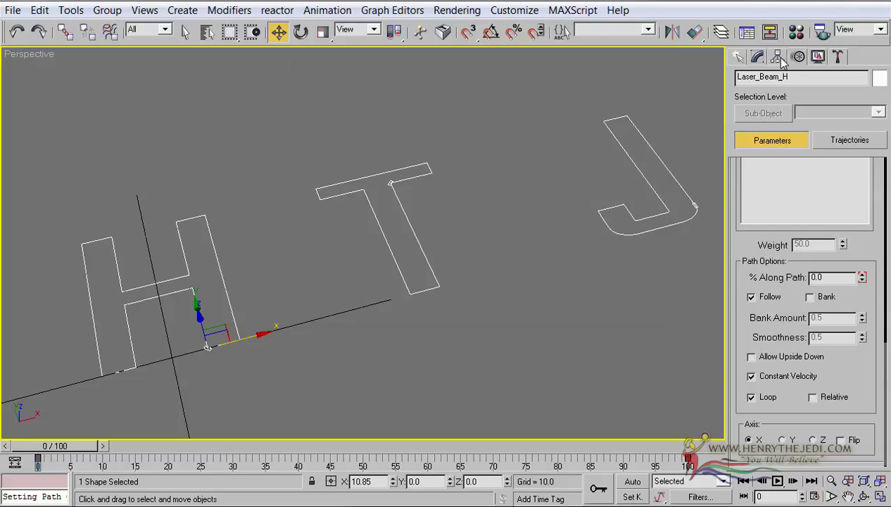
Add an Extrude modifier to the H laser beam shapes and orbit to inspect them.
left_click(763, 58)
left_click(791, 101)
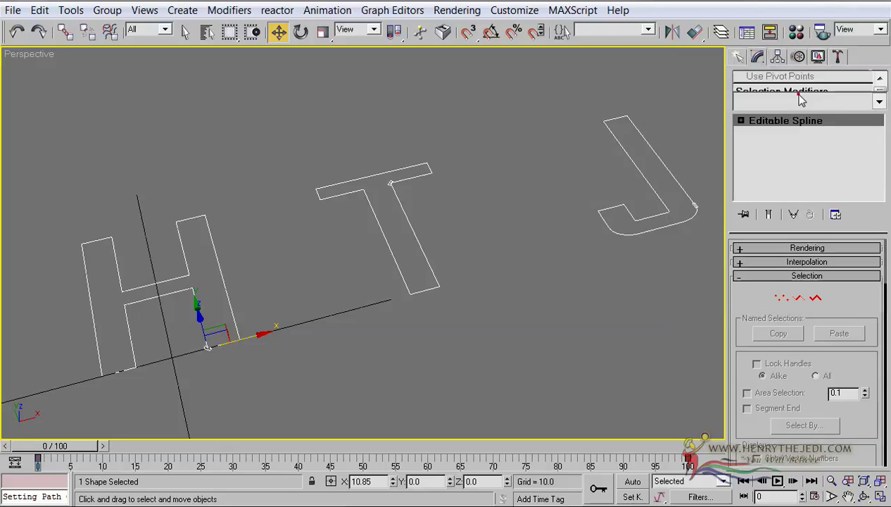
left_click_drag(882, 41, 884, 50)
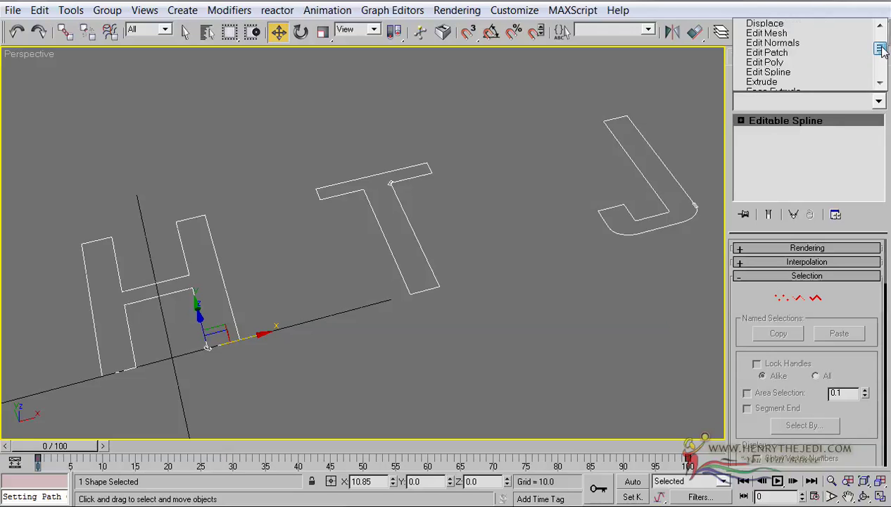
left_click(763, 81)
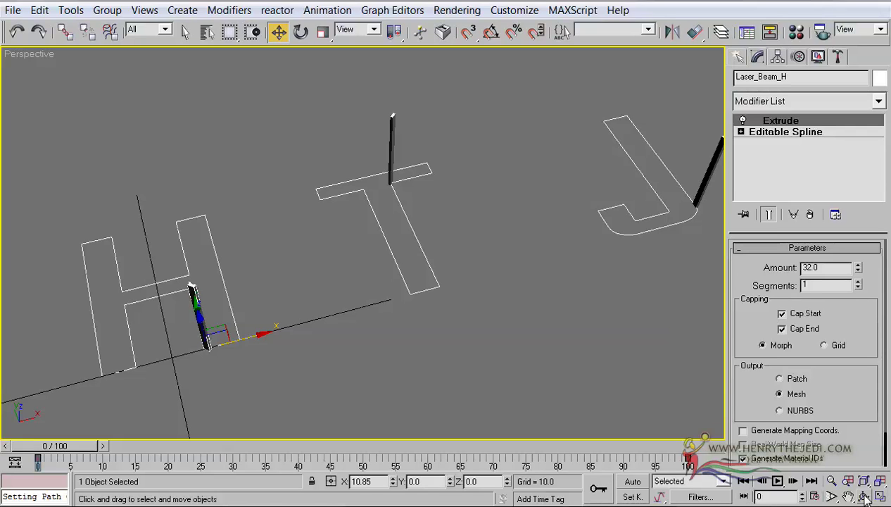
left_click(865, 497)
left_click_drag(311, 217, 334, 193)
Raise the extrusion Amount to 44.5, orbit around the letters and play the animation.
left_click(187, 31)
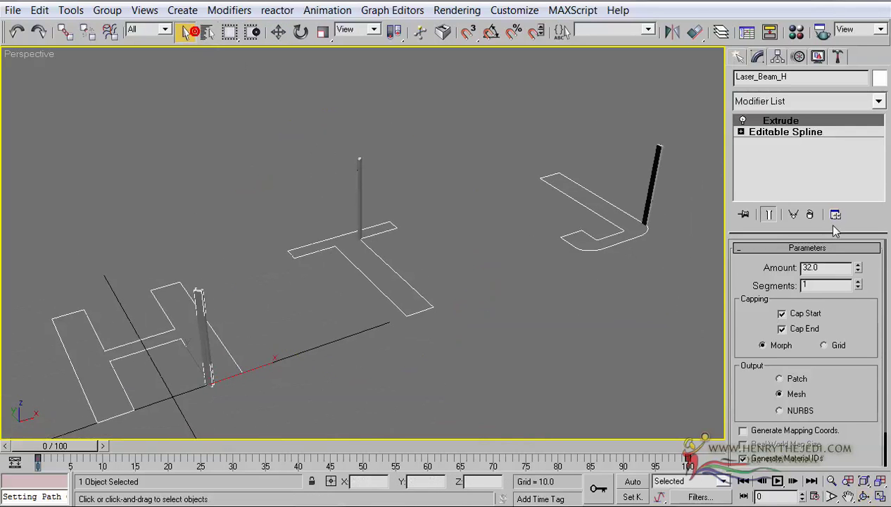
left_click_drag(857, 275, 856, 251)
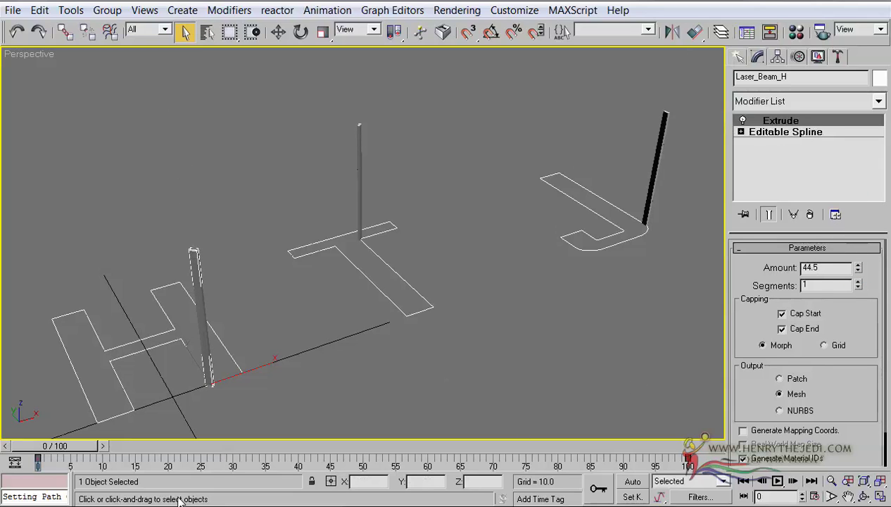
left_click(864, 497)
left_click_drag(453, 219, 706, 456)
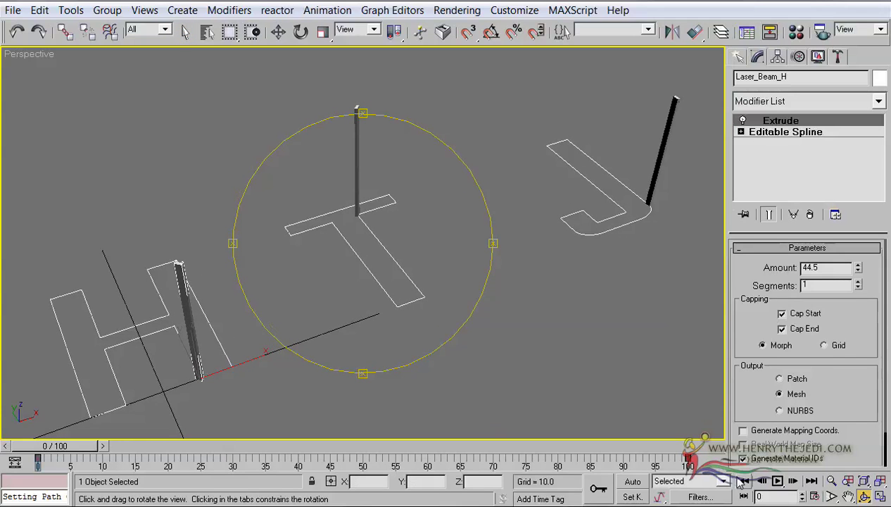
left_click(777, 480)
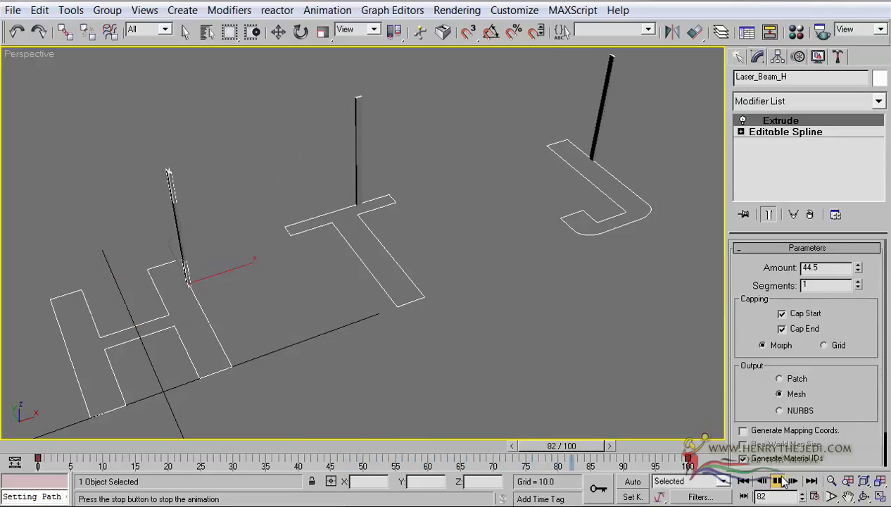
key("ctrl+r")
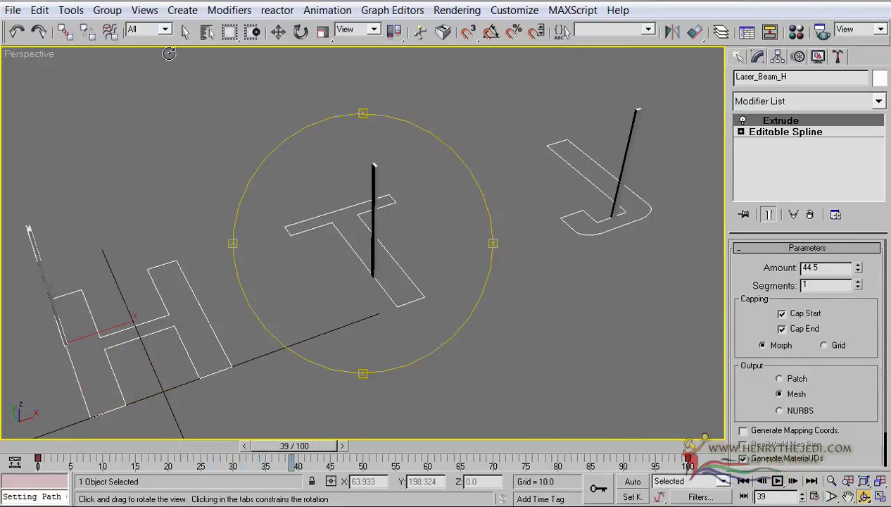
left_click(185, 32)
left_click_drag(314, 444, 4, 420)
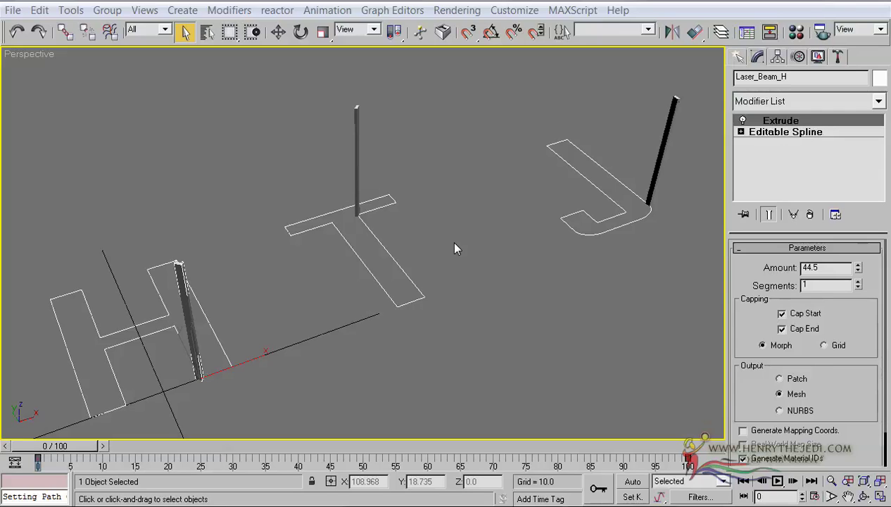
Select Text_Path_H, T and J by name and move them upward in the Front view.
left_click(207, 32)
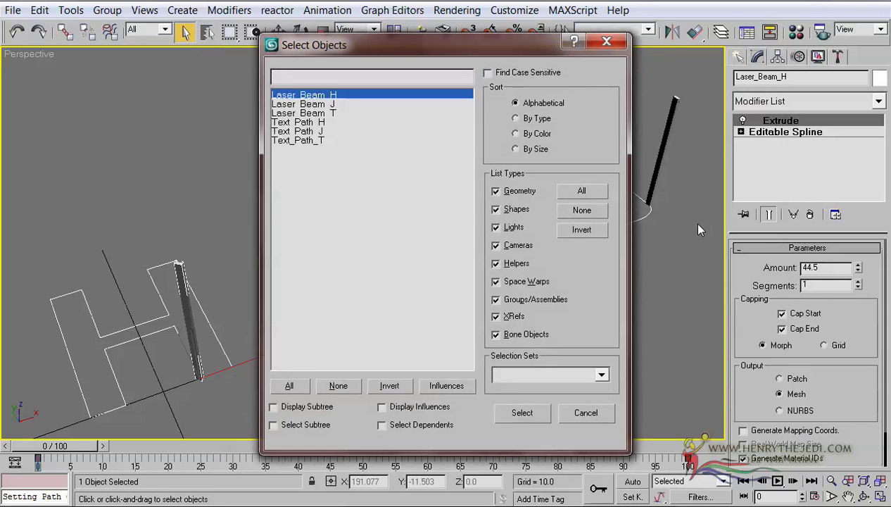
left_click_drag(304, 122, 310, 148)
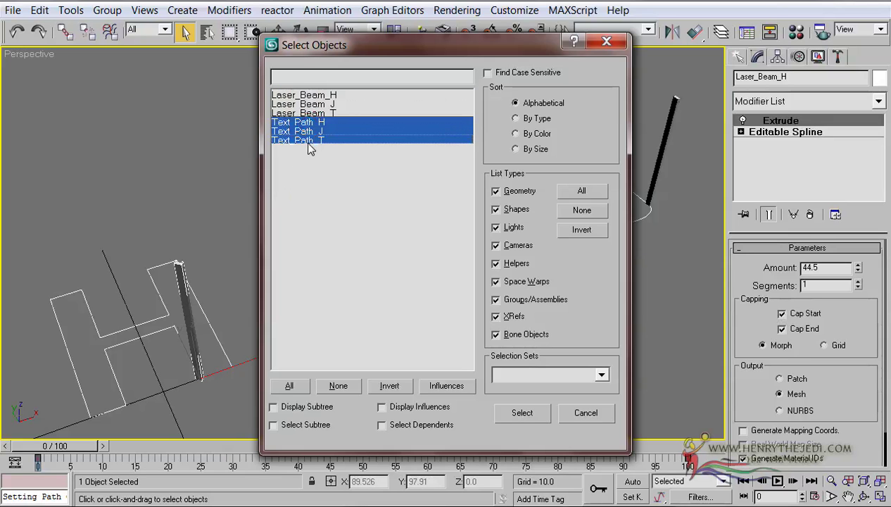
left_click(521, 414)
left_click(880, 497)
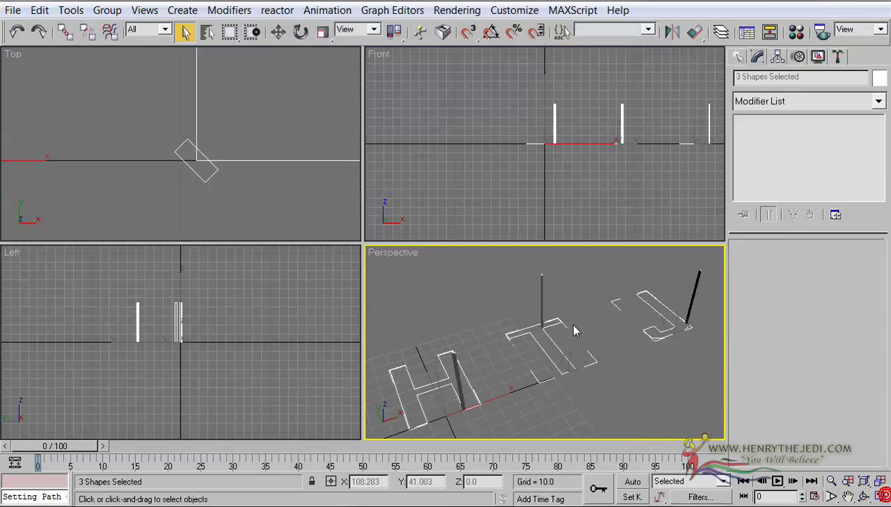
right_click(589, 156)
key("w")
middle_click_drag(595, 138, 491, 161)
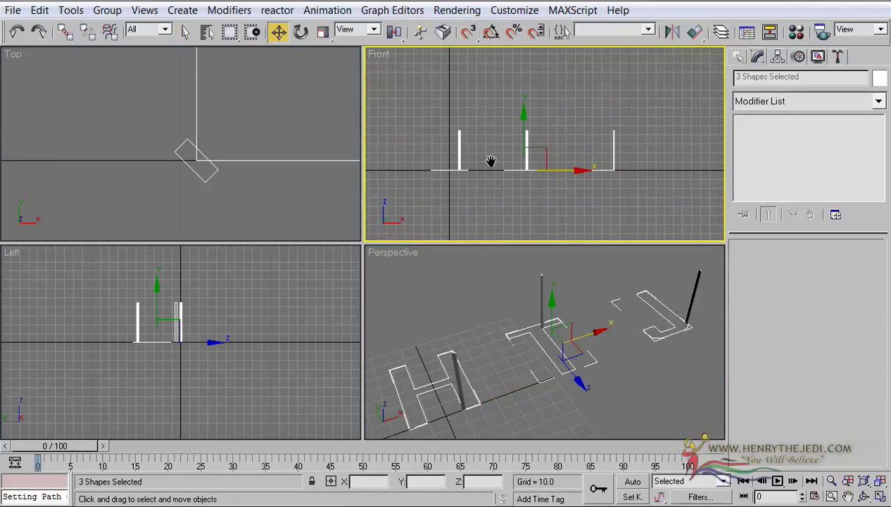
scroll(490, 161, "up", 2)
middle_click_drag(511, 125, 561, 117)
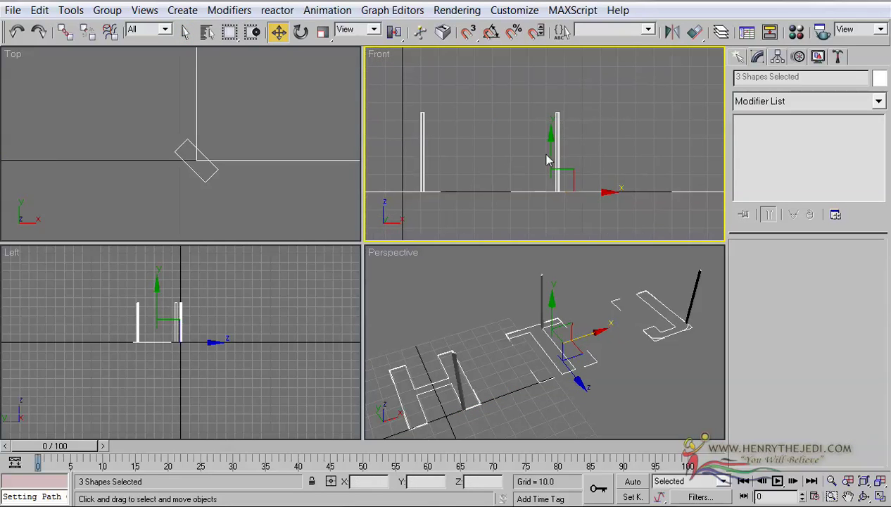
left_click_drag(552, 142, 554, 104)
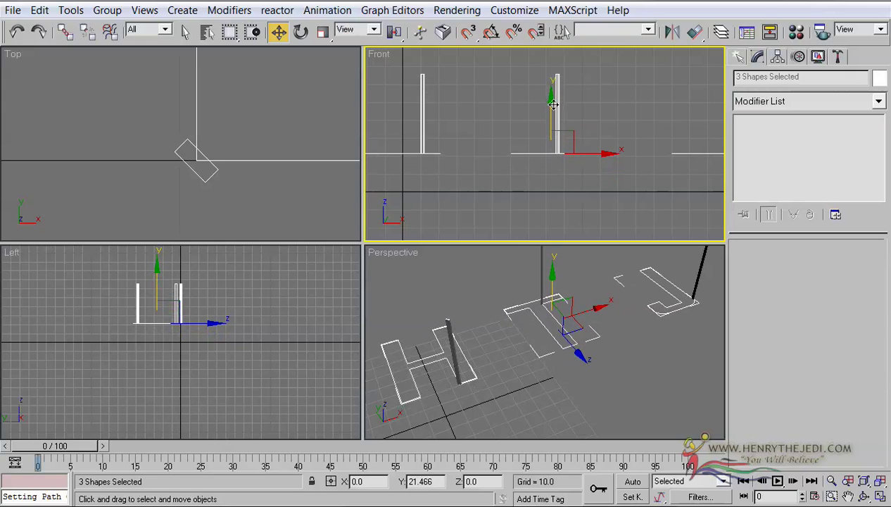
Maximize the Perspective view, reselect the three text paths and choose Edit > Clone.
right_click(619, 371)
left_click(879, 496)
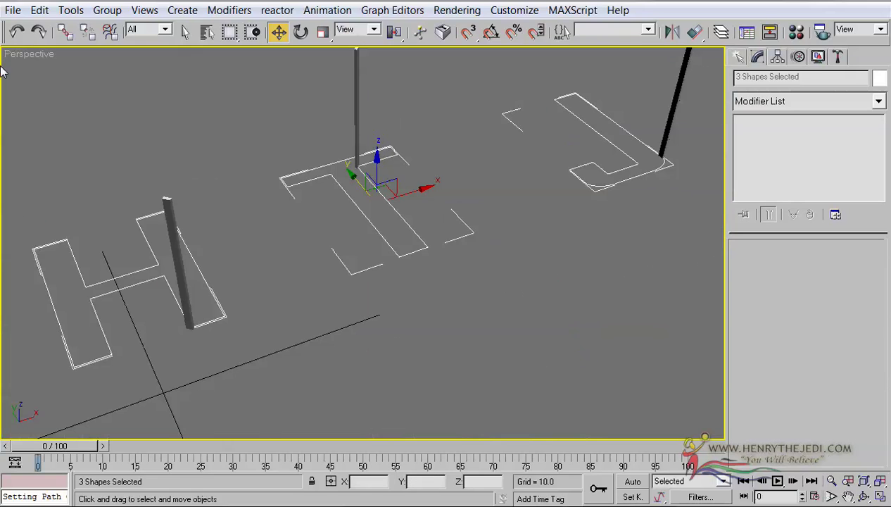
left_click(207, 32)
left_click_drag(296, 124, 299, 143)
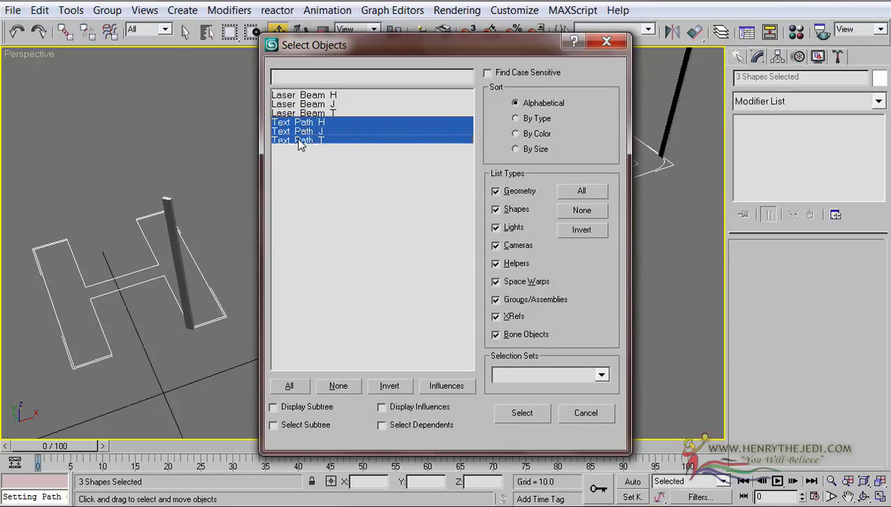
left_click(523, 413)
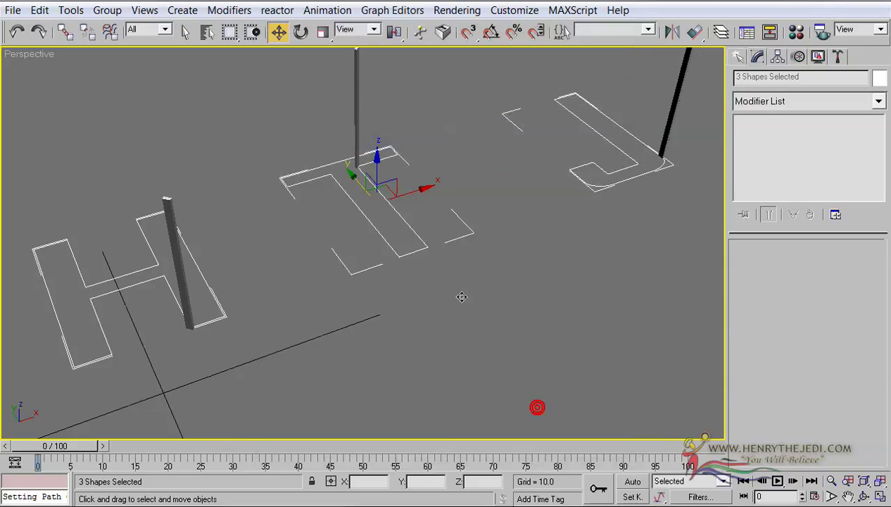
left_click(51, 12)
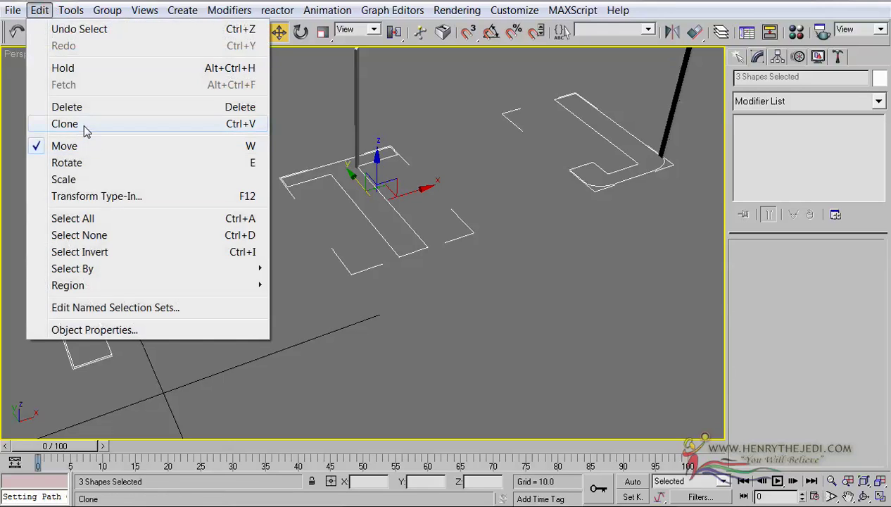
left_click(83, 124)
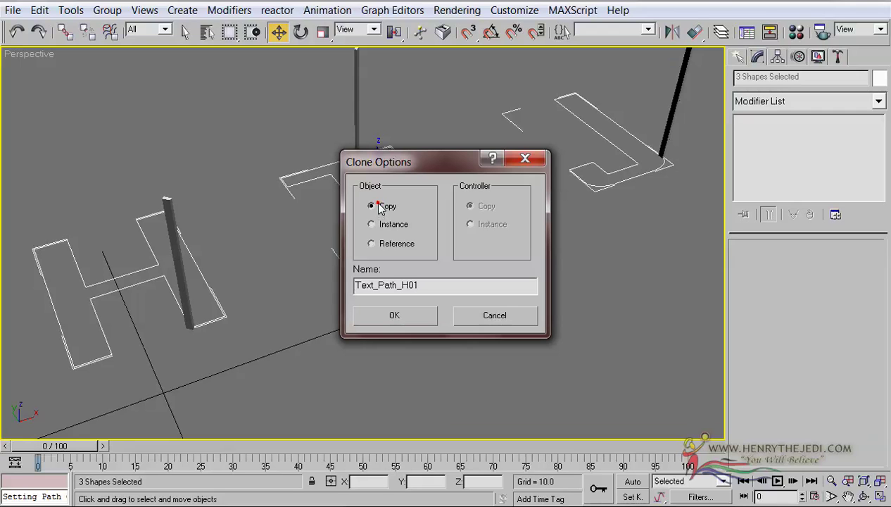
Make Copy clones of the three letter paths and adjust their Z height slightly above the originals.
left_click(396, 315)
middle_click_drag(402, 312, 451, 229)
left_click_drag(424, 167, 423, 187)
left_click_drag(422, 209, 423, 218)
left_click(880, 496)
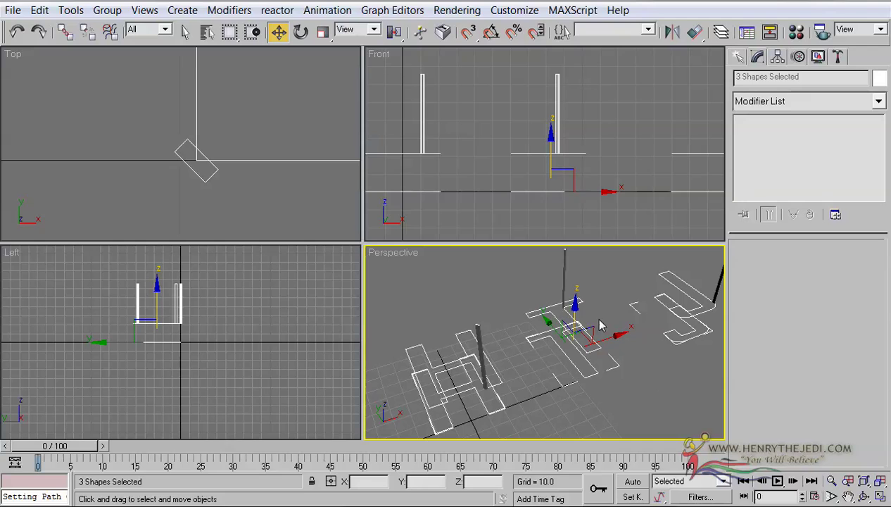
left_click_drag(575, 312, 574, 304)
Reset the J copy's Z position to 0 and recentre the maximized Perspective view.
left_click(584, 403)
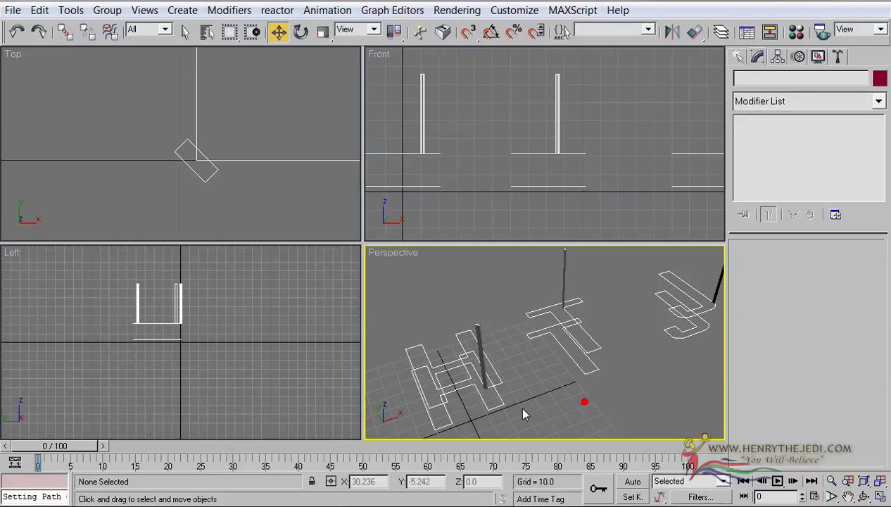
left_click(498, 400)
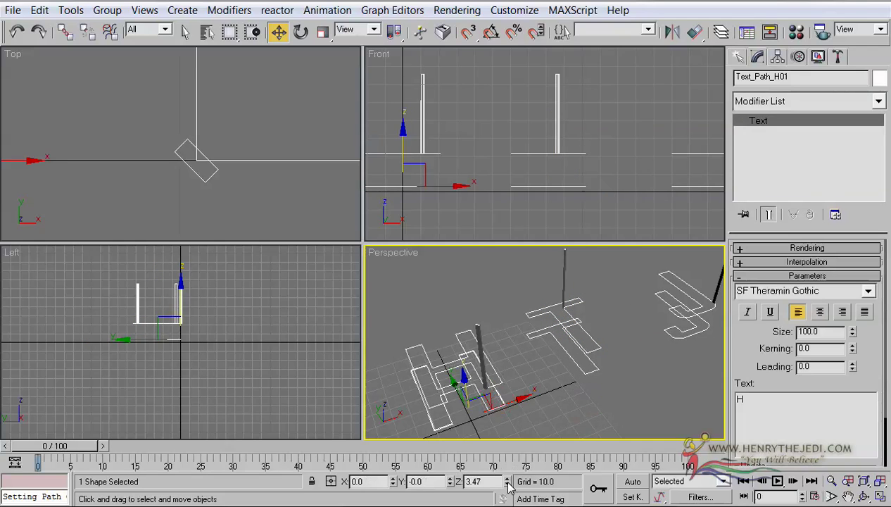
left_click(585, 374)
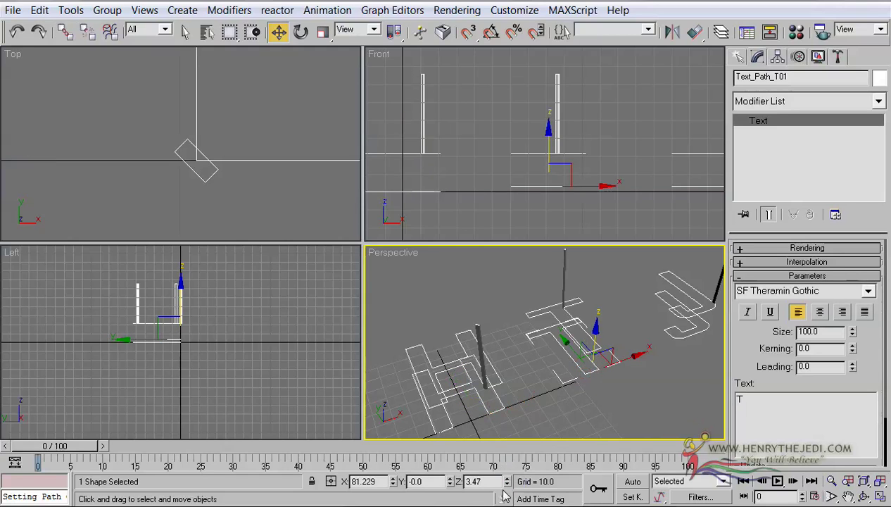
left_click(689, 330)
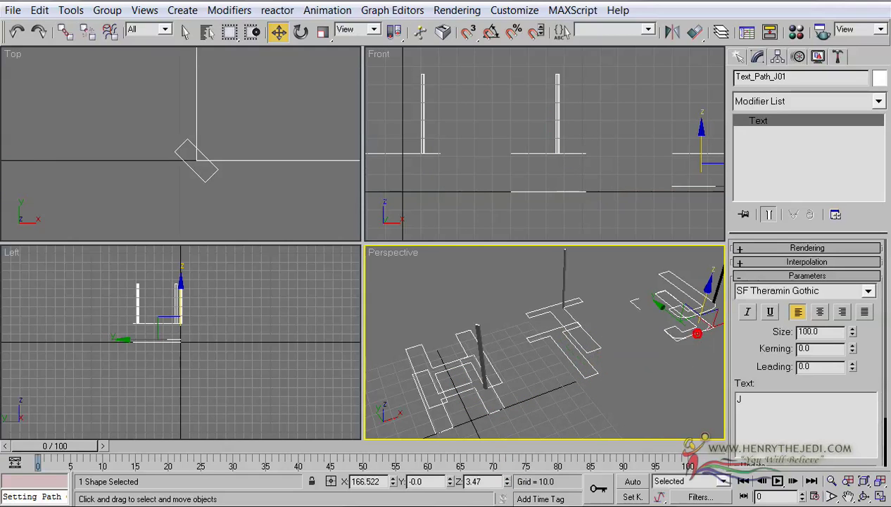
right_click(506, 482)
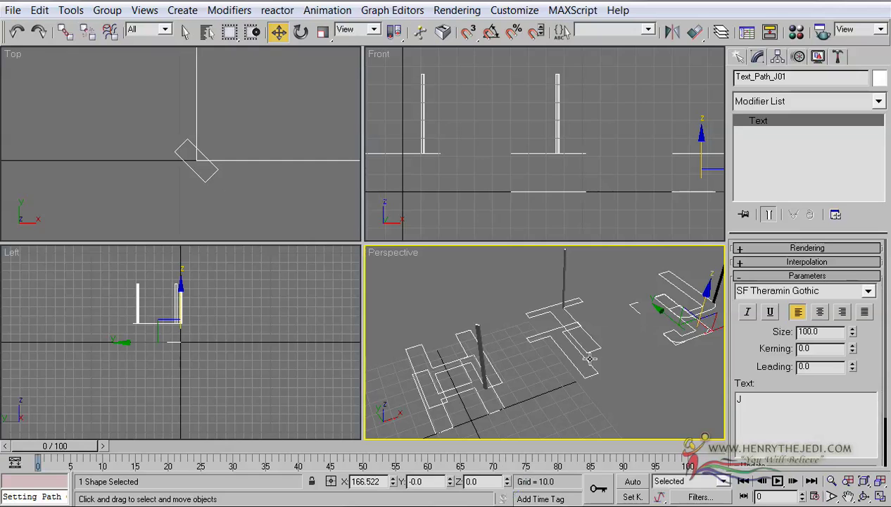
left_click(880, 496)
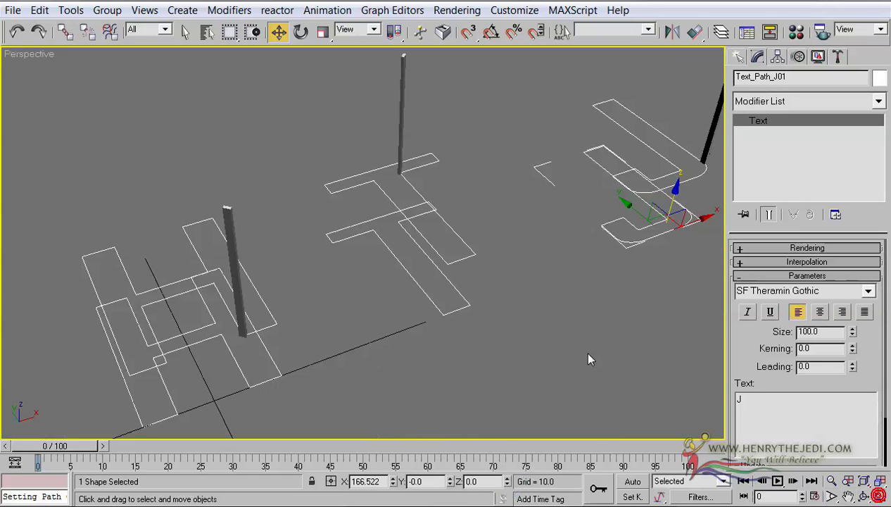
middle_click_drag(240, 262, 392, 225)
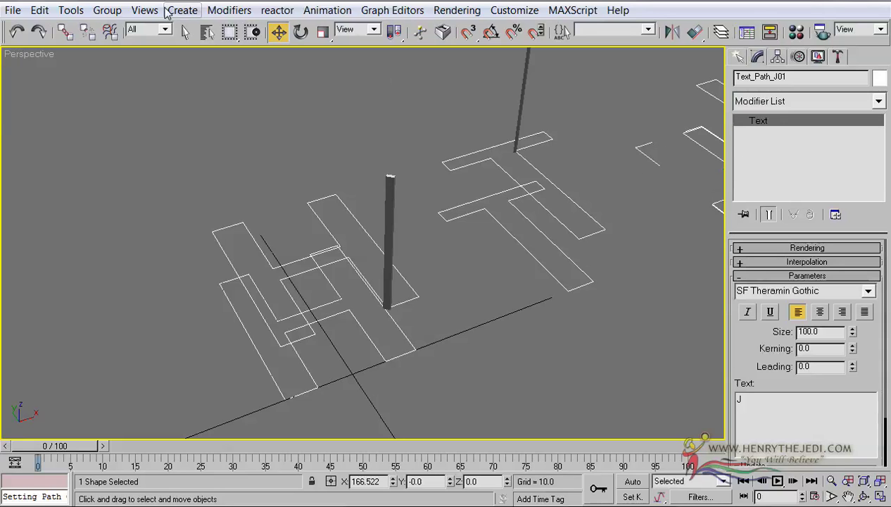
left_click(182, 30)
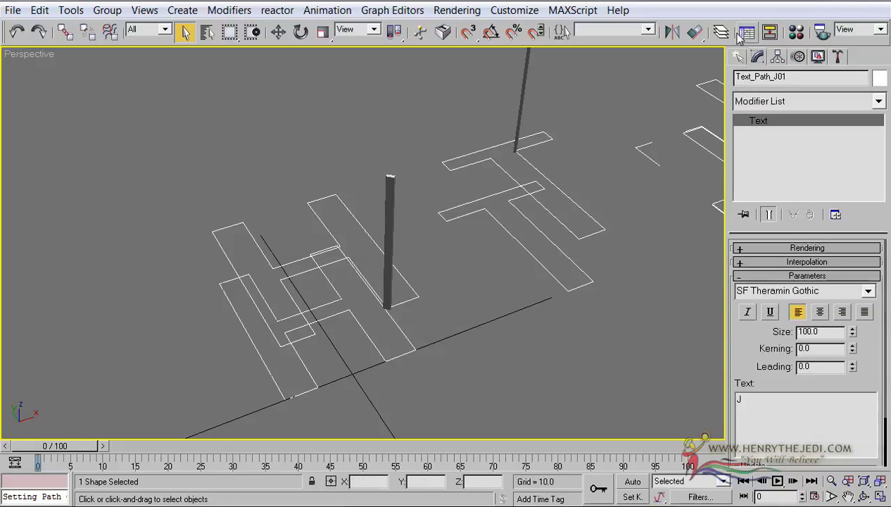
Draw Rectangle01, about 111.8 by 101.0, around the H in the Top view.
left_click(737, 56)
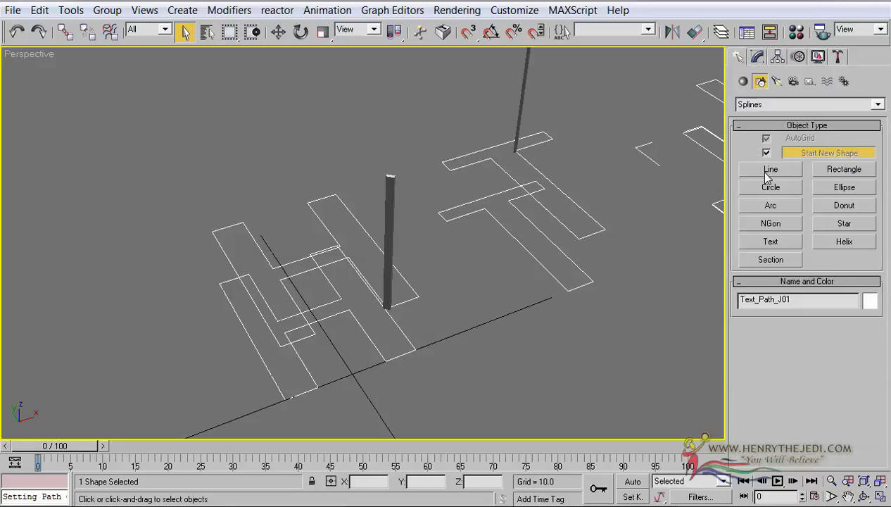
left_click(831, 171)
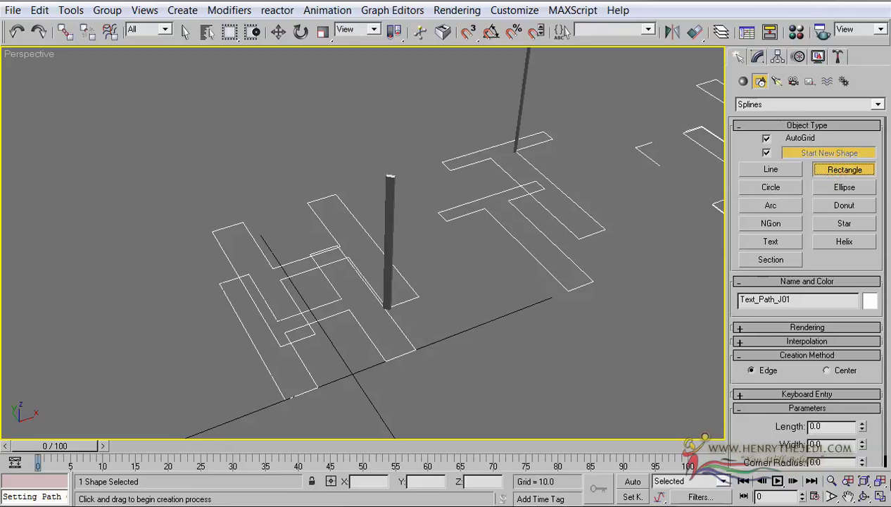
left_click(880, 496)
scroll(88, 117, "up", 3)
scroll(82, 113, "down", 4)
scroll(99, 121, "up", 1)
scroll(113, 137, "up", 1)
scroll(66, 106, "down", 1)
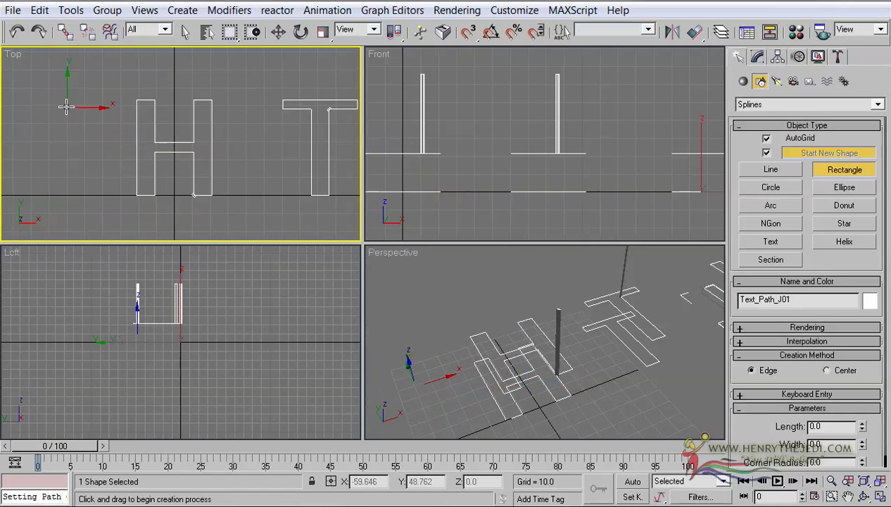
scroll(70, 97, "down", 2)
left_click_drag(133, 104, 223, 204)
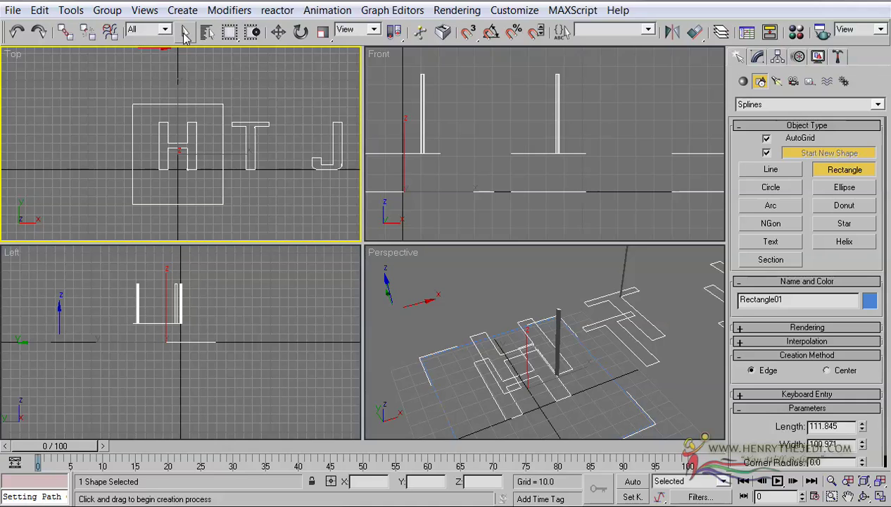
left_click(185, 31)
right_click(651, 359)
Give Rectangle01 a light-blue object colour, then select the H letter copy.
left_click(879, 496)
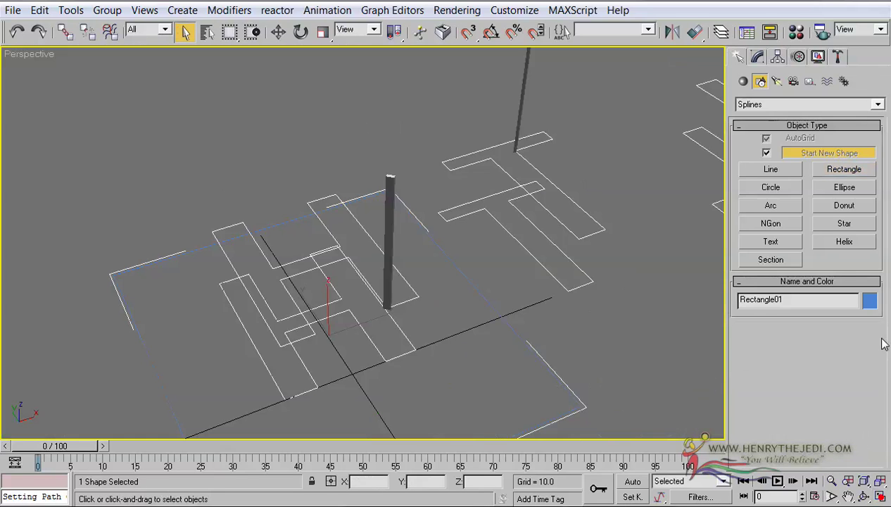
left_click(869, 301)
left_click(467, 184)
left_click(524, 336)
left_click(142, 226)
left_click(243, 328)
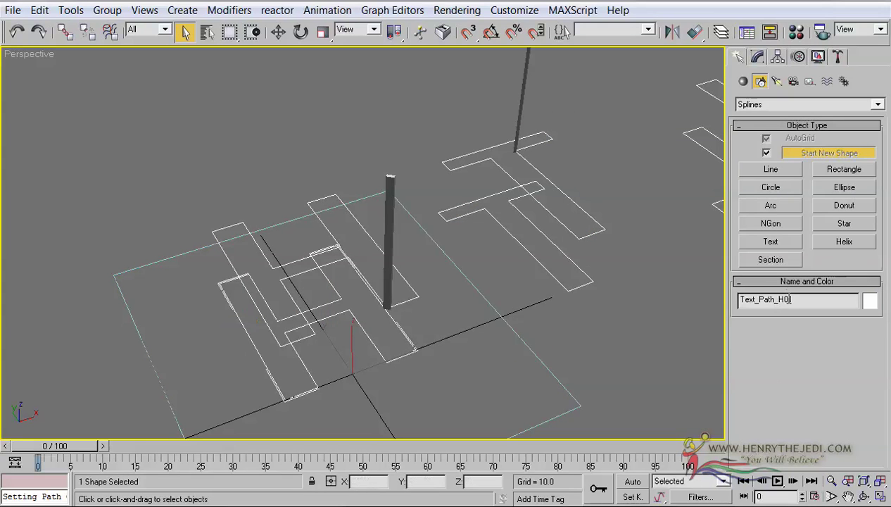
Rename the three letter copies to Text_H, Text_T and Text_J.
left_click_drag(796, 299, 764, 300)
type("H")
middle_click_drag(535, 291, 207, 190)
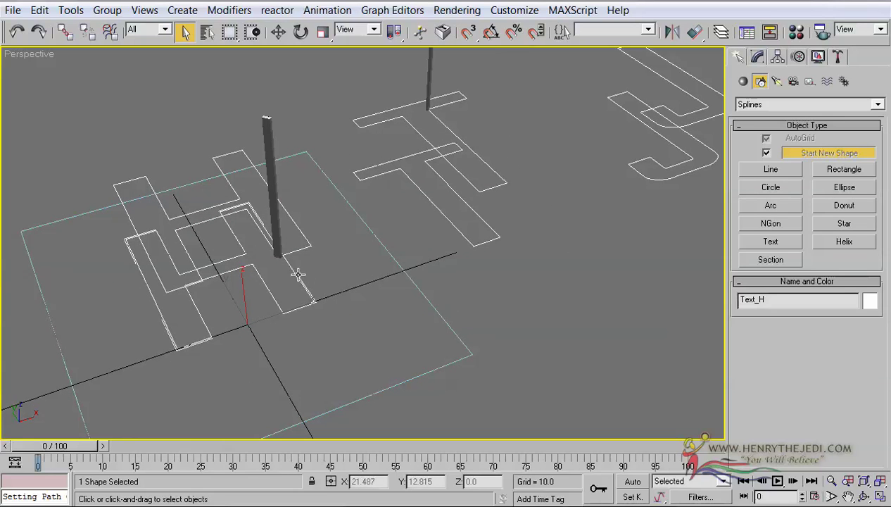
left_click(492, 239)
left_click_drag(786, 304, 750, 301)
type("T")
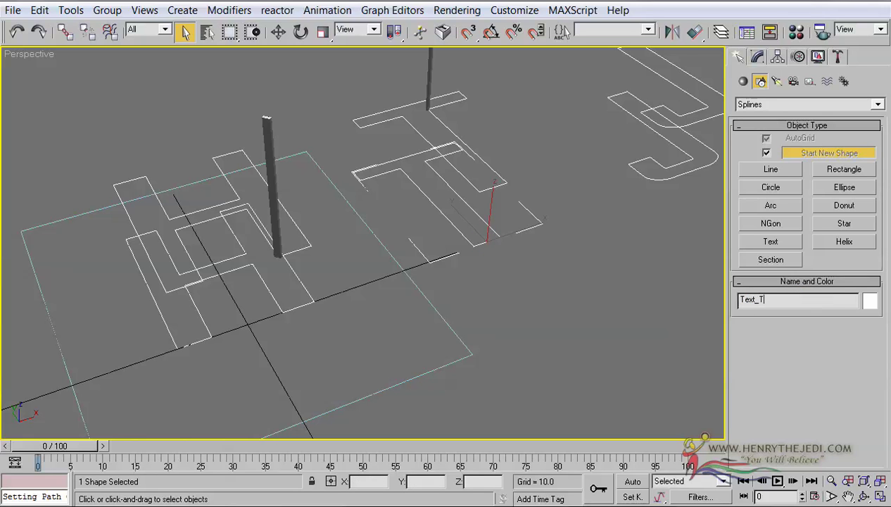
middle_click_drag(598, 272, 605, 353, "alt")
left_click(627, 288)
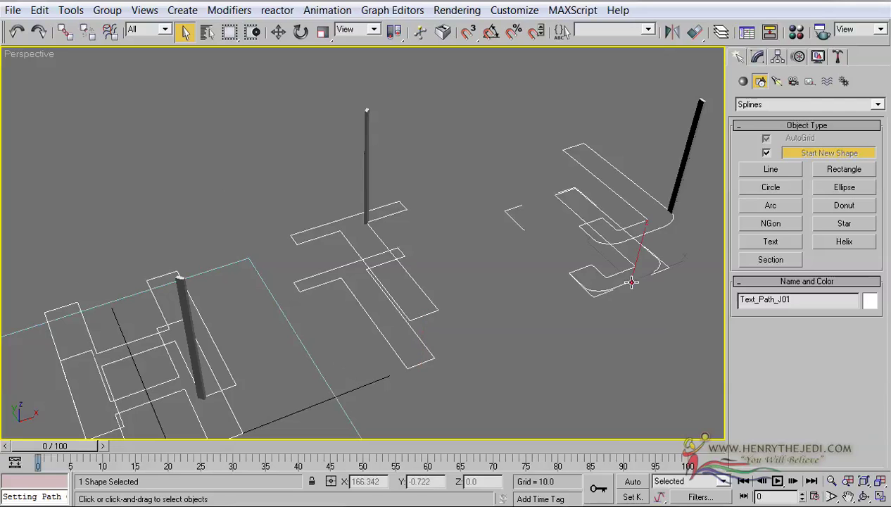
left_click_drag(759, 299, 864, 301)
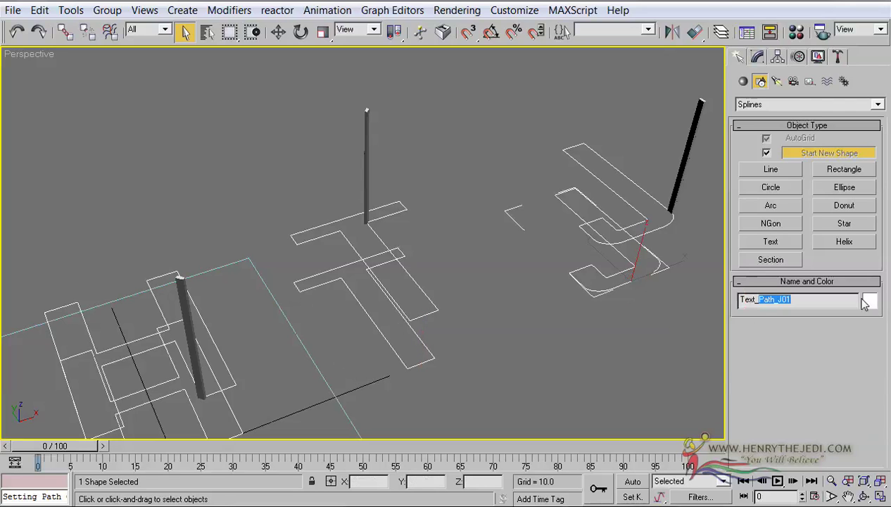
type("J")
Rename the rectangle around the H to Text_Block_H.
middle_click_drag(279, 410, 330, 268, "alt")
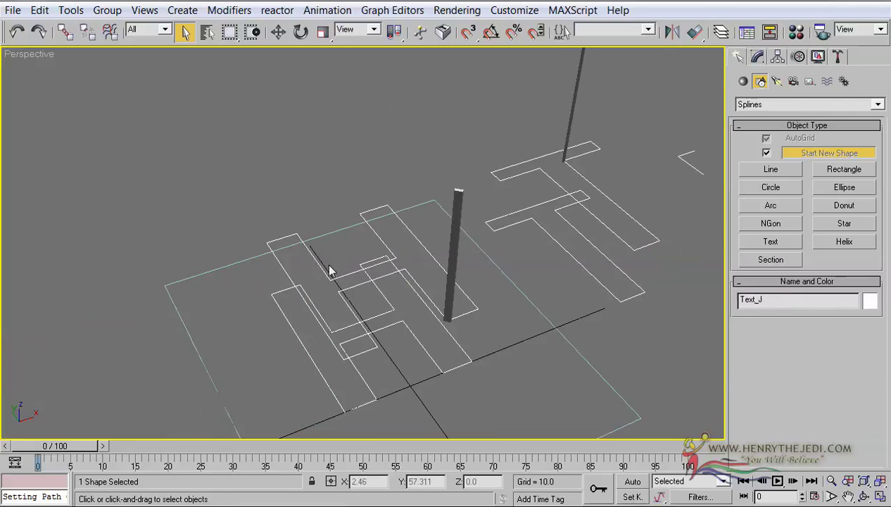
left_click(243, 262)
double_click(772, 299)
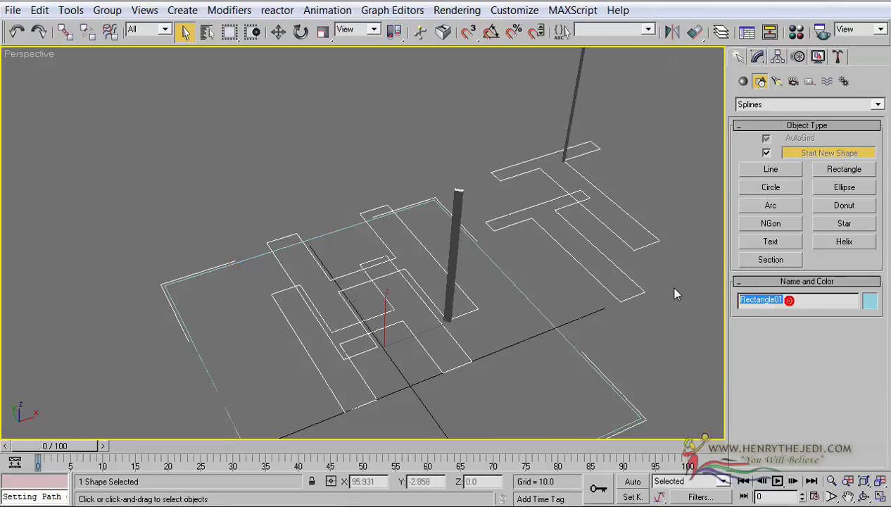
type("Text_Block_H")
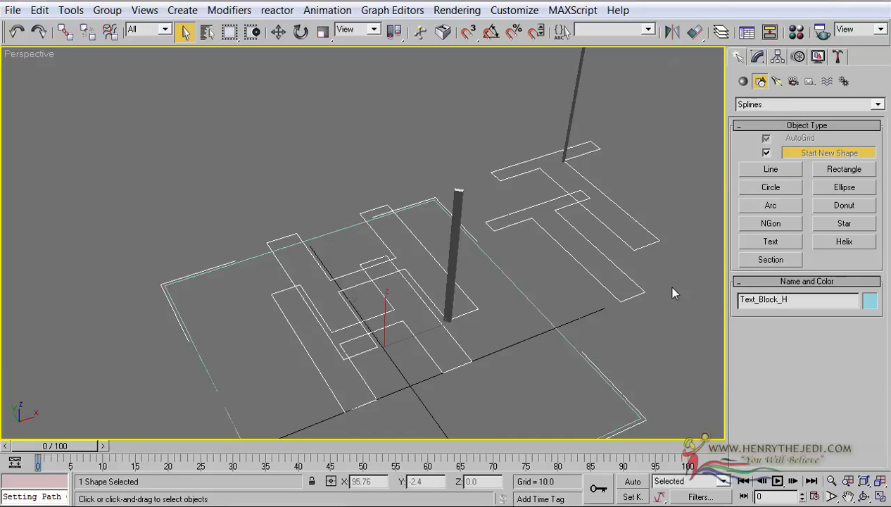
middle_click_drag(499, 199, 292, 243, "alt")
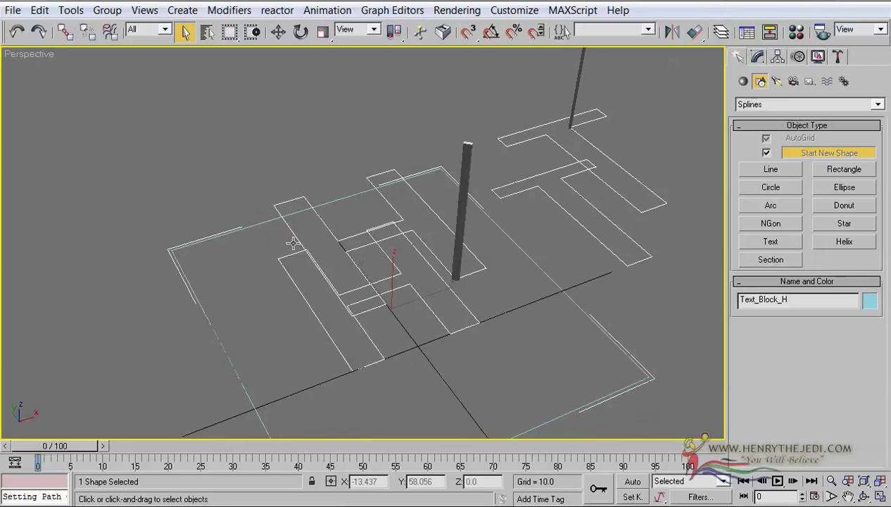
In the Top view, reset the rectangle's X and Y to 0 and move it up to centre on the H.
left_click(755, 56)
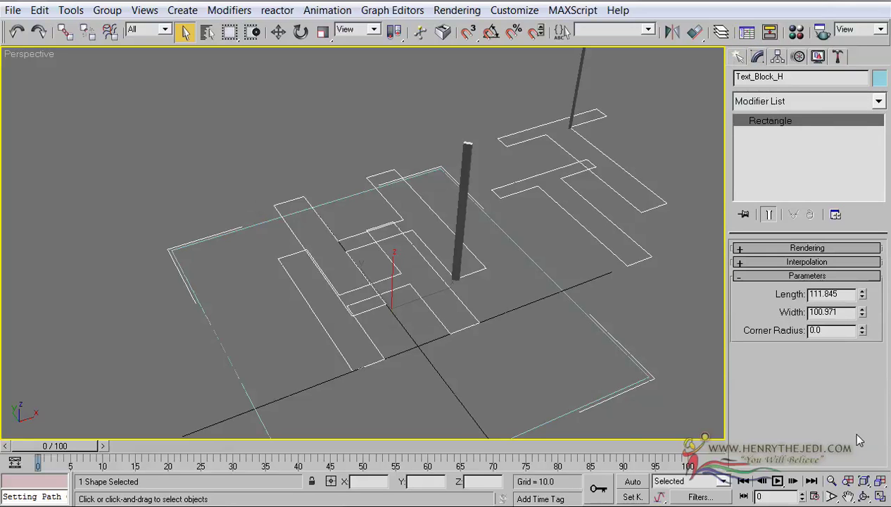
left_click(878, 496)
right_click(287, 199)
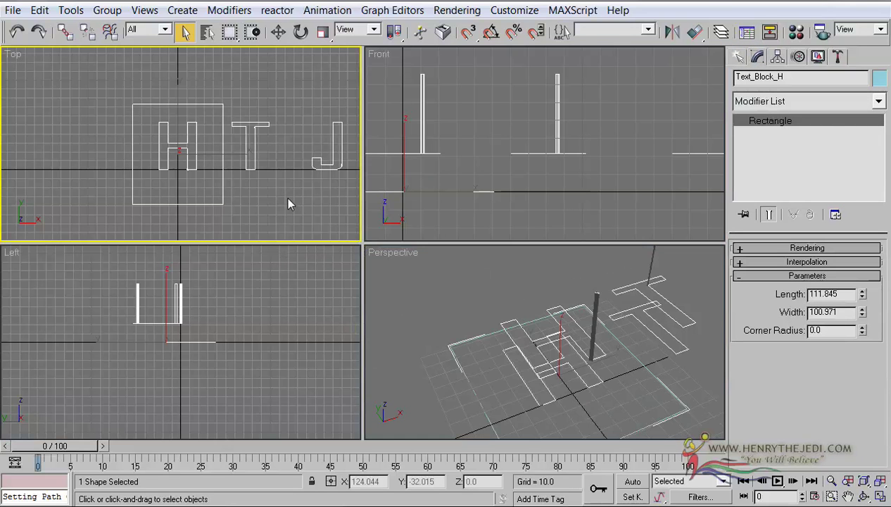
left_click(880, 496)
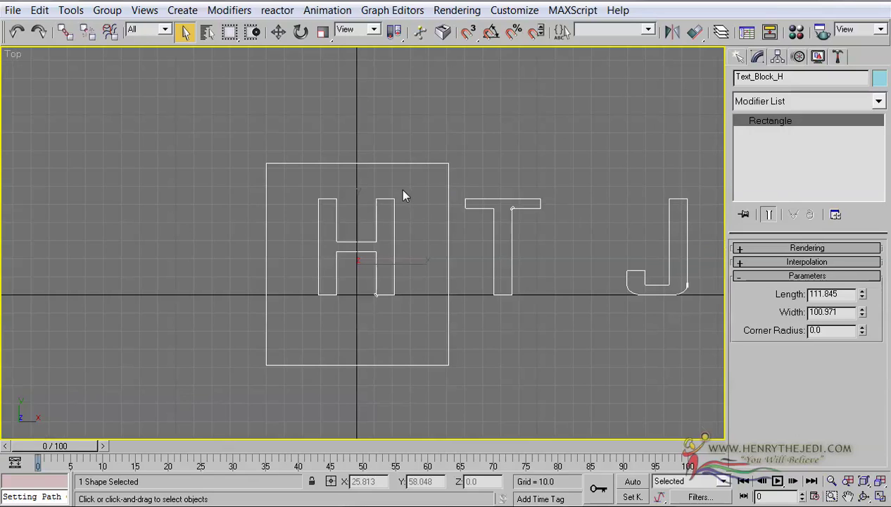
left_click(278, 32)
right_click(393, 481)
right_click(450, 481)
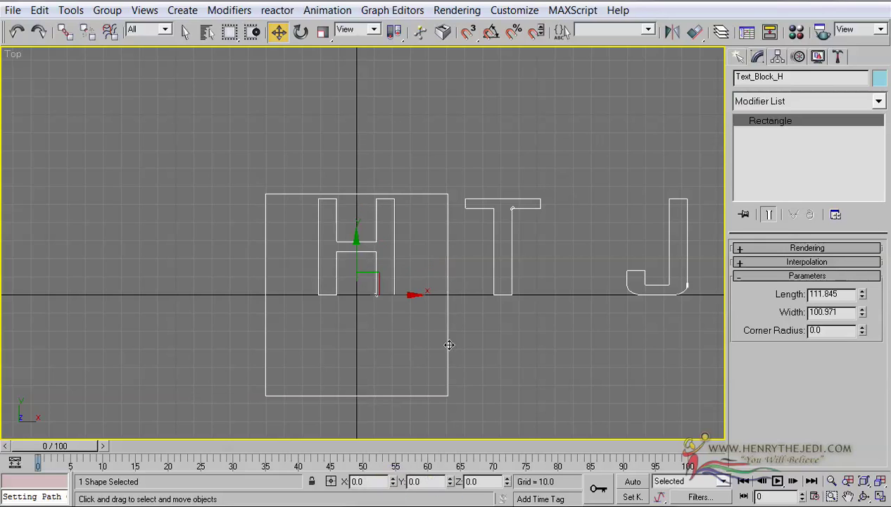
left_click_drag(358, 243, 357, 202)
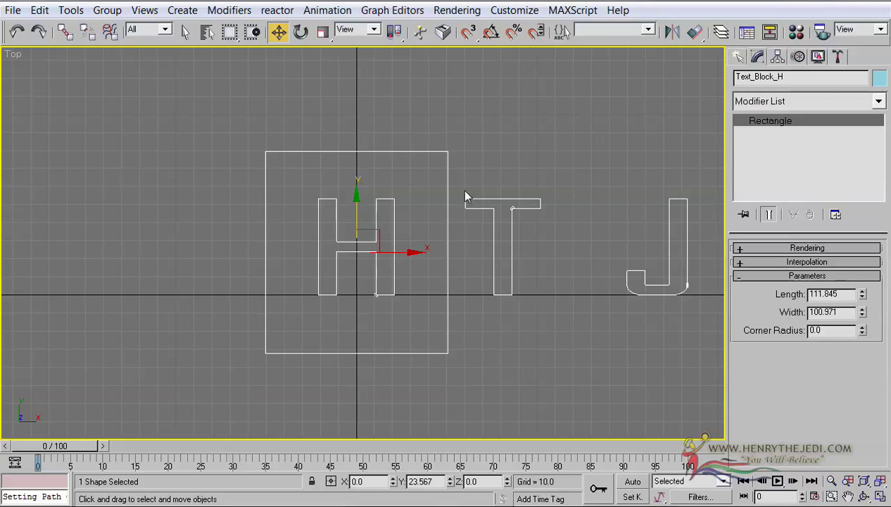
scroll(466, 196, "up", 2)
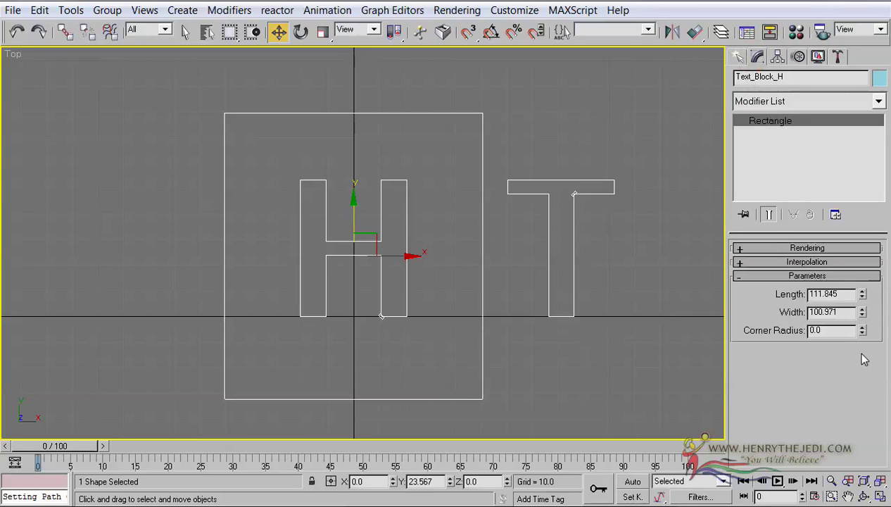
Round Text_Block_H's corners to radius 11.5 and zoom the Top view to show H, T and J.
left_click_drag(864, 338, 859, 77)
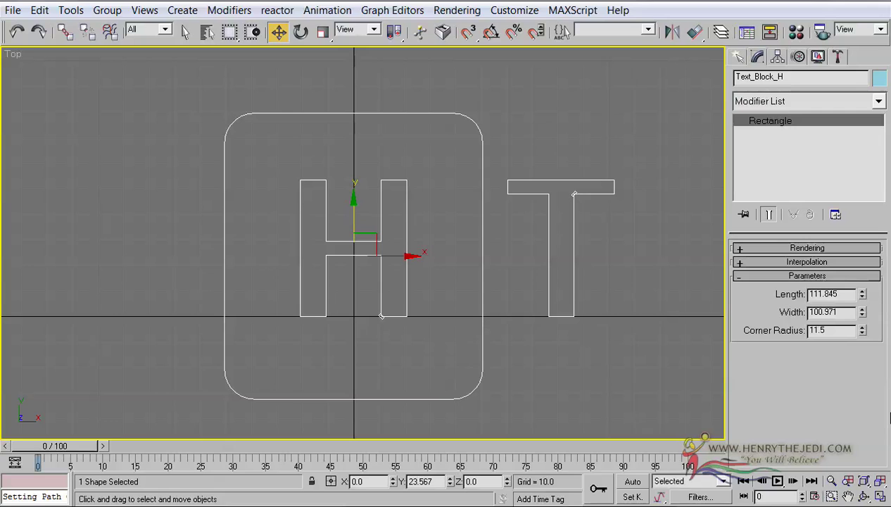
left_click(880, 496)
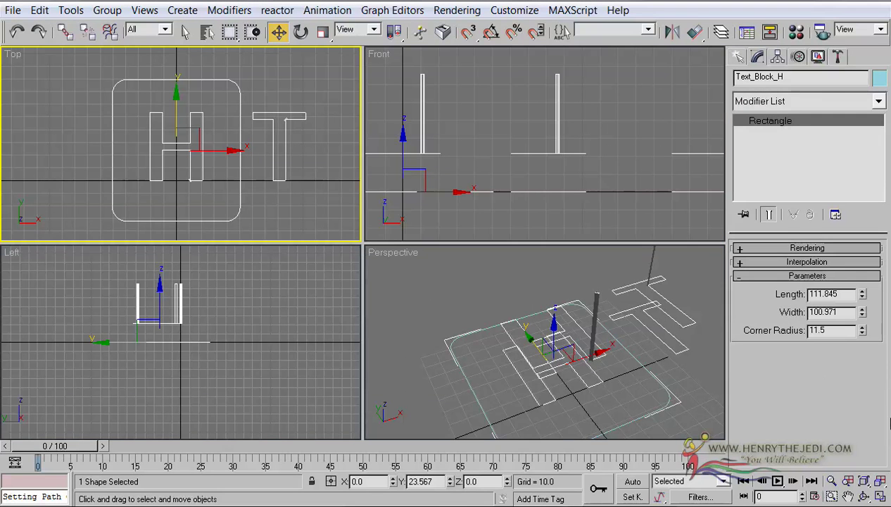
left_click(880, 497)
scroll(424, 193, "down", 5)
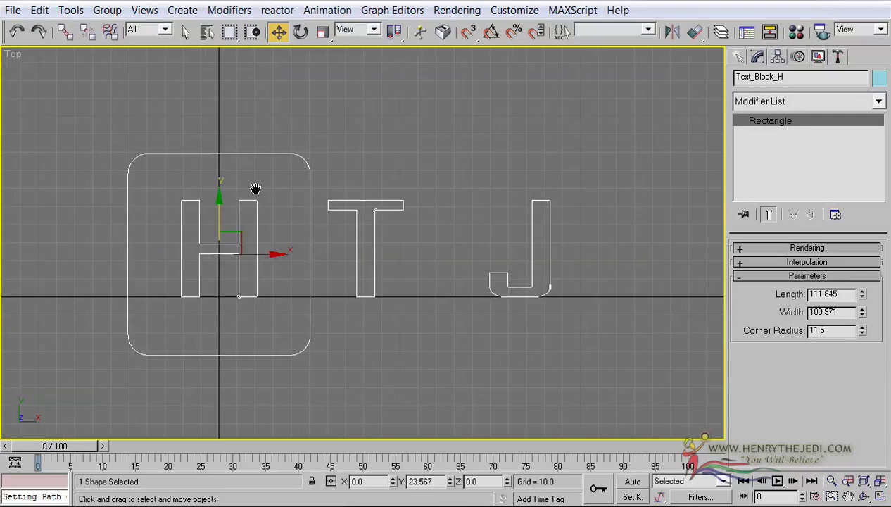
left_click(185, 31)
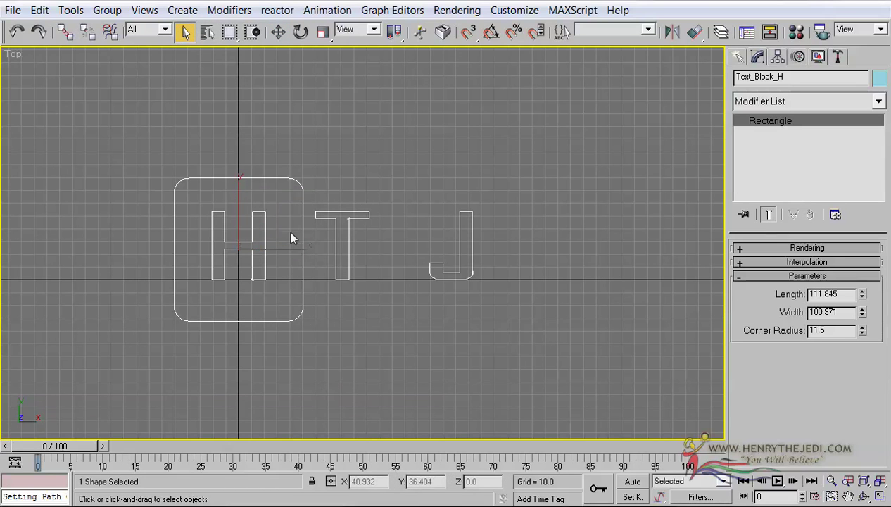
scroll(287, 226, "up", 4)
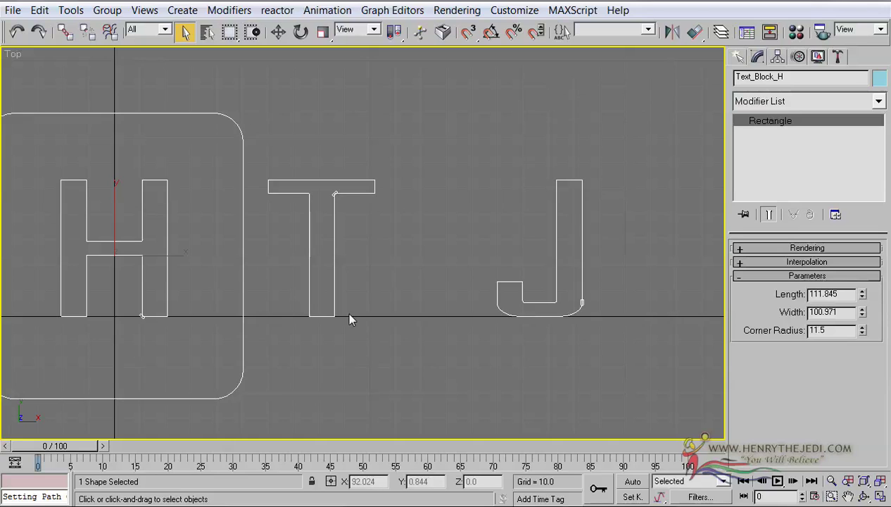
scroll(348, 313, "down", 4)
left_click(548, 309)
Move the T and J outlines right along X, pushing the J farthest, then select Text_Block_H.
left_click_drag(562, 339, 311, 141)
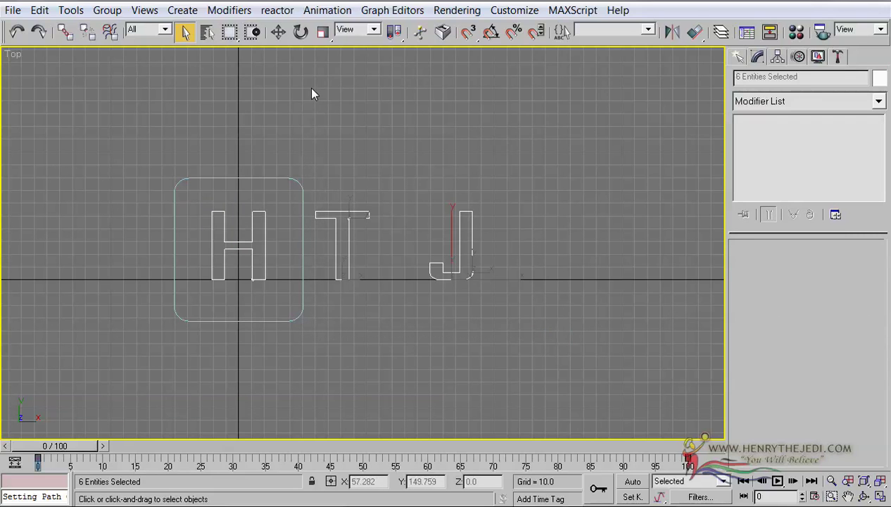
left_click(278, 31)
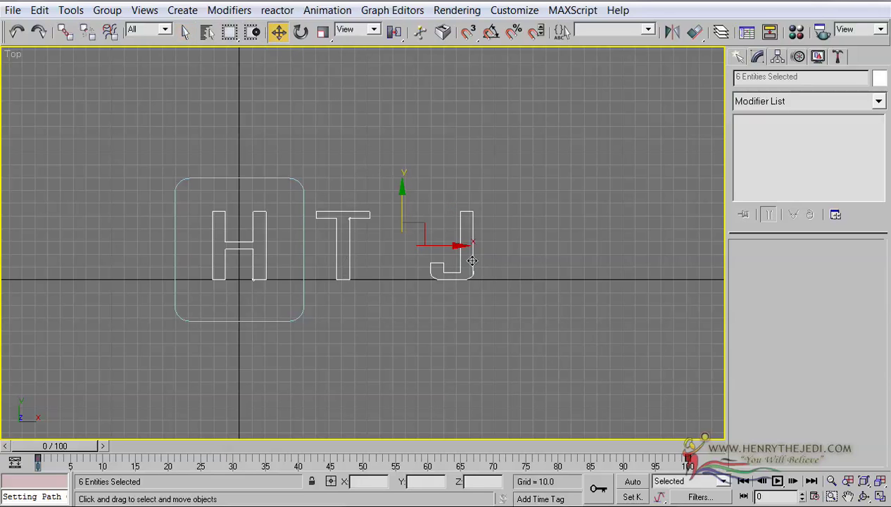
left_click_drag(453, 247, 546, 248)
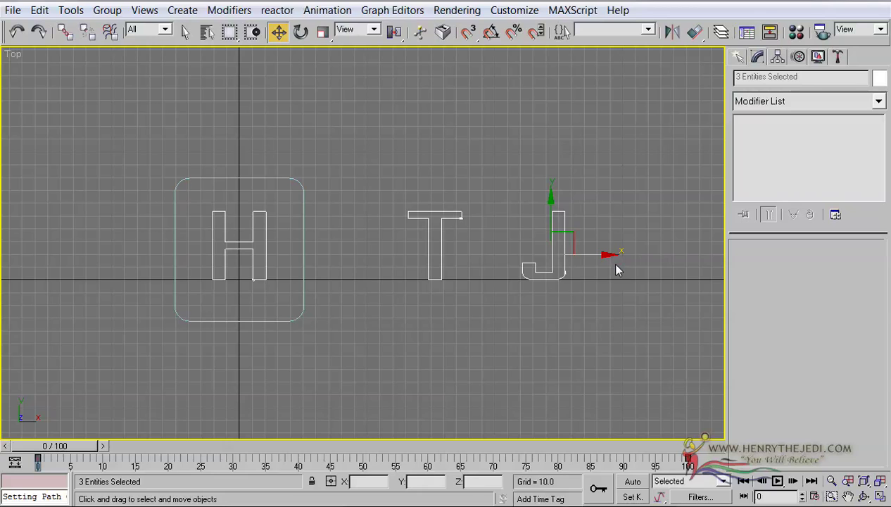
left_click_drag(604, 256, 702, 256)
left_click(331, 345)
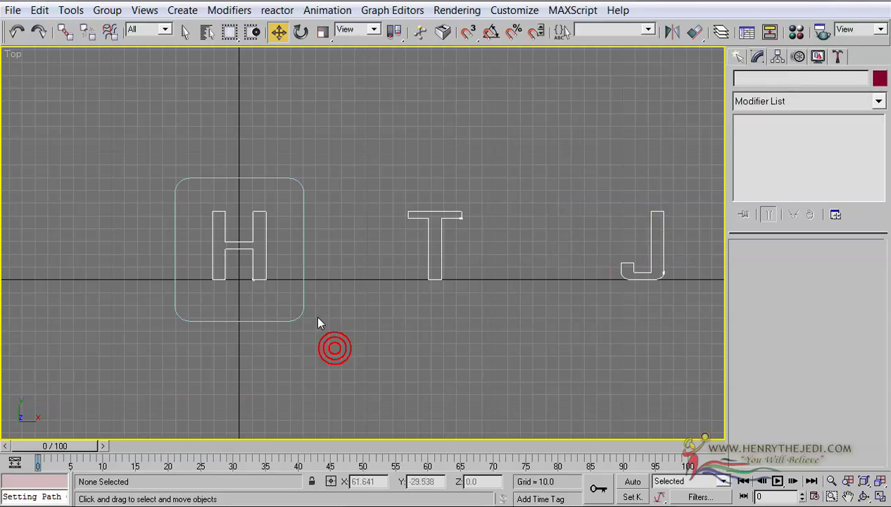
left_click(305, 305)
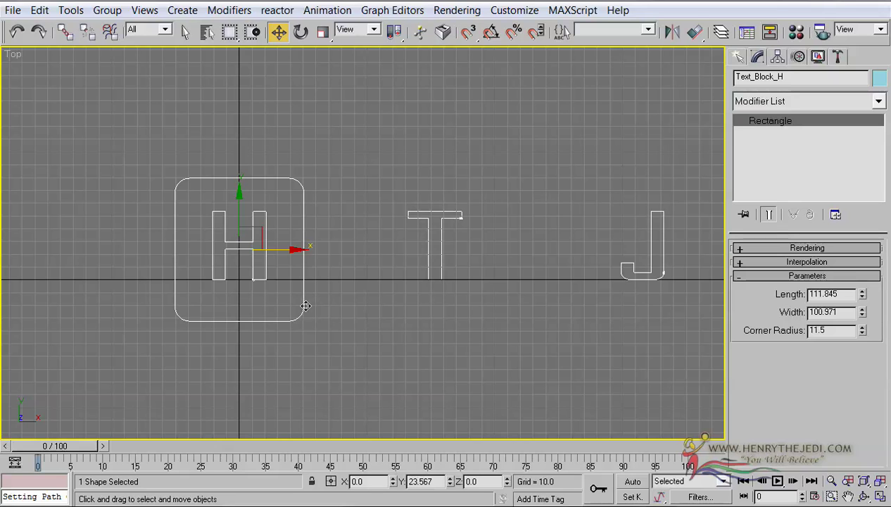
Clone Text_Block_H as an instance named Text_Block_J and move it right to frame the T.
left_click(40, 10)
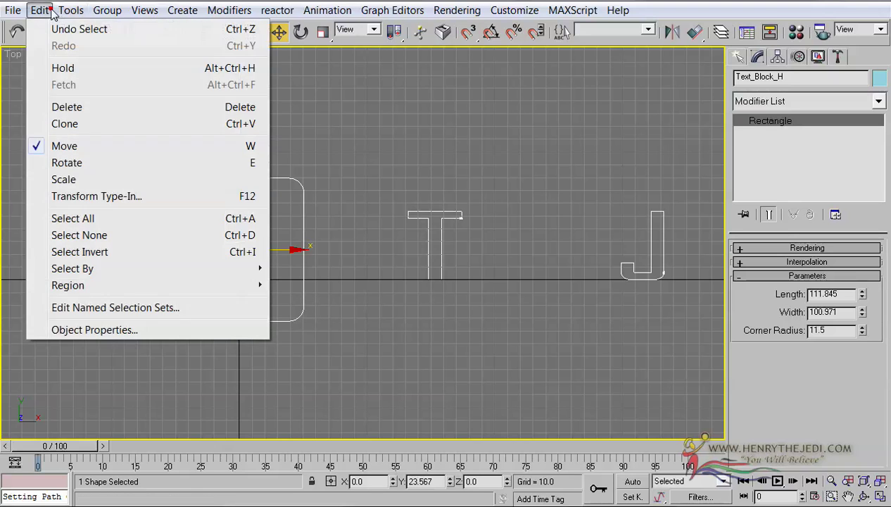
left_click(65, 123)
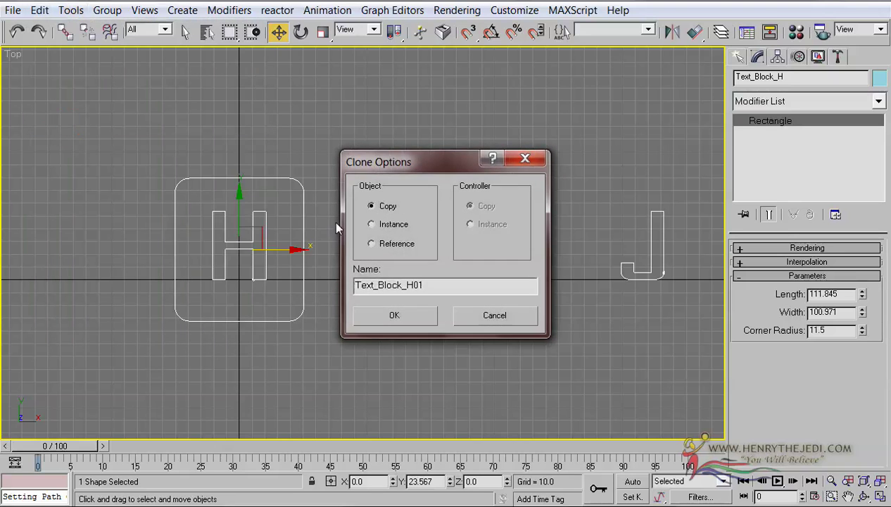
left_click(372, 225)
left_click_drag(422, 156, 607, 160)
left_click_drag(615, 290, 593, 288)
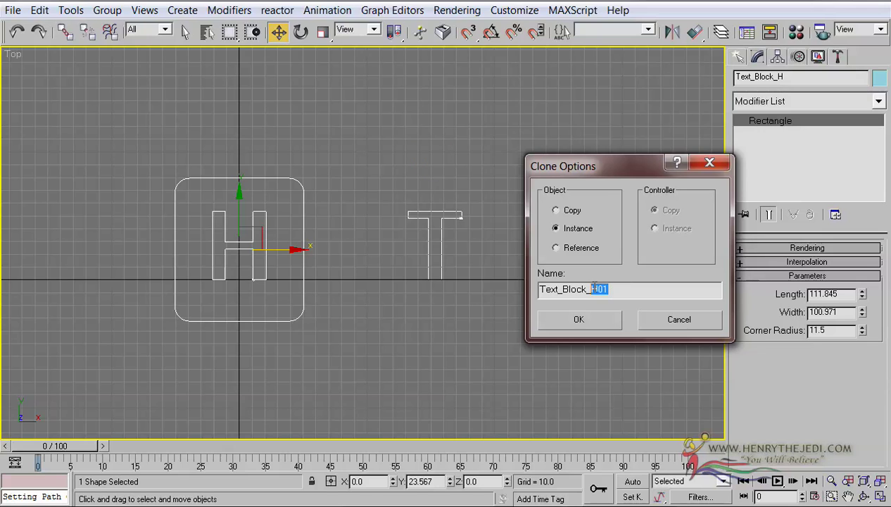
type("J")
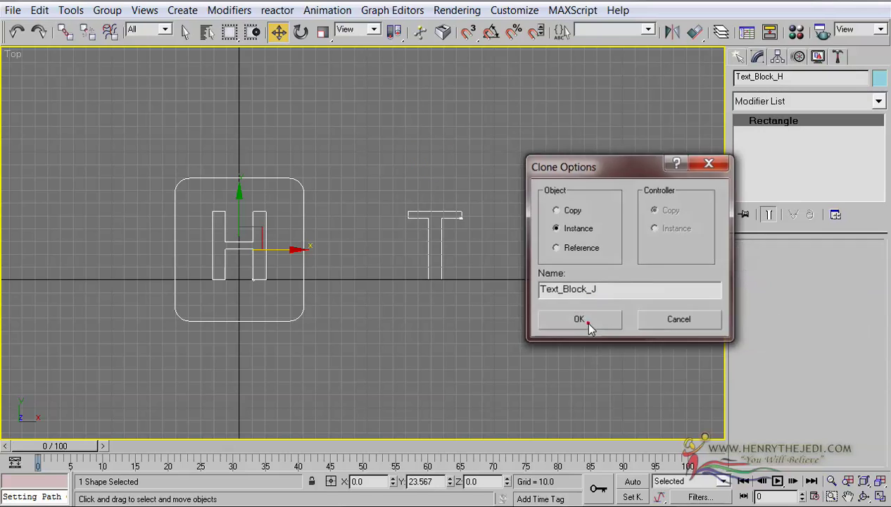
left_click(578, 318)
left_click_drag(283, 250, 476, 255)
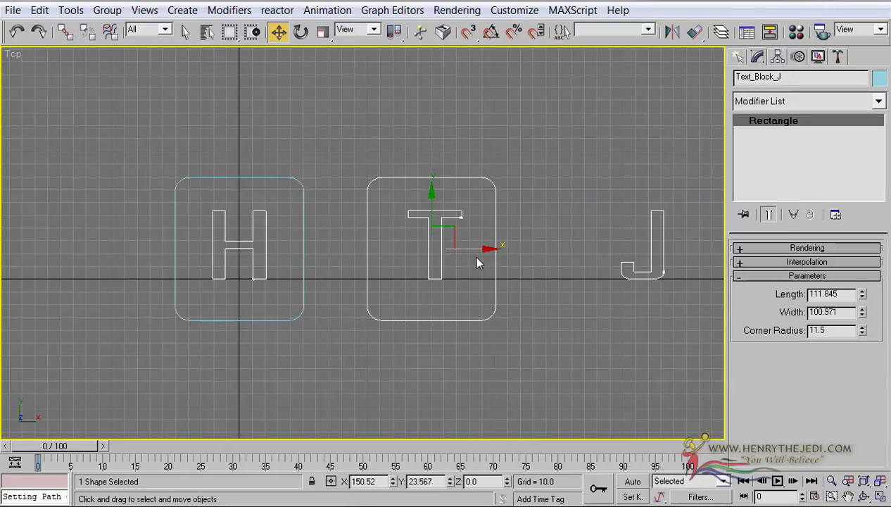
Nudge the T's block right and clone it as another instance named Text_Block_J.
scroll(349, 263, "up", 3)
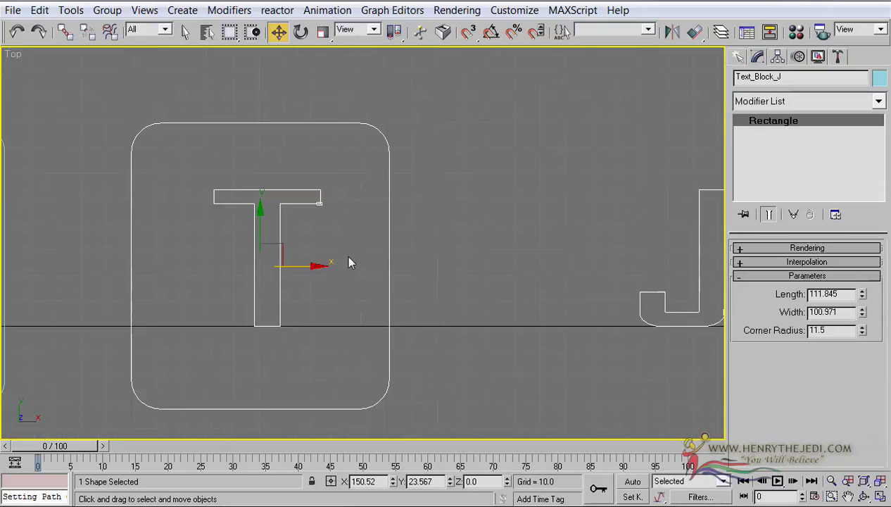
left_click_drag(312, 263, 320, 263)
scroll(388, 191, "down", 3)
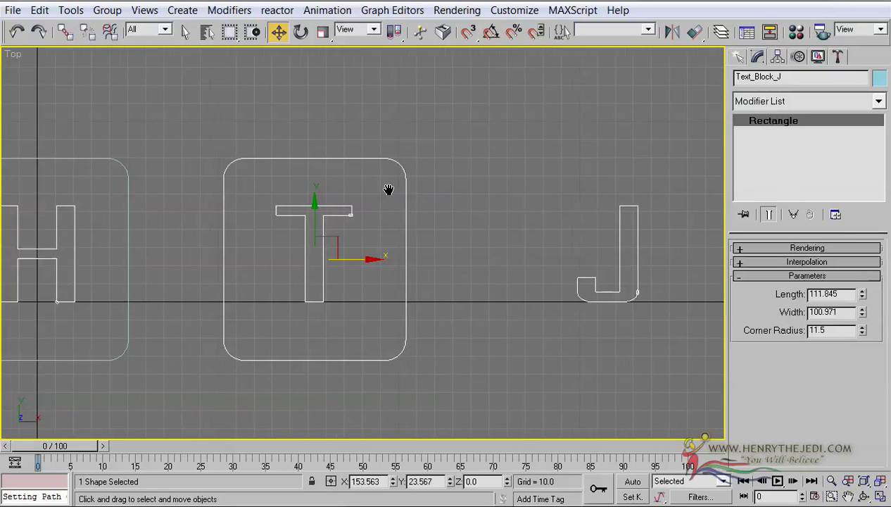
left_click(39, 11)
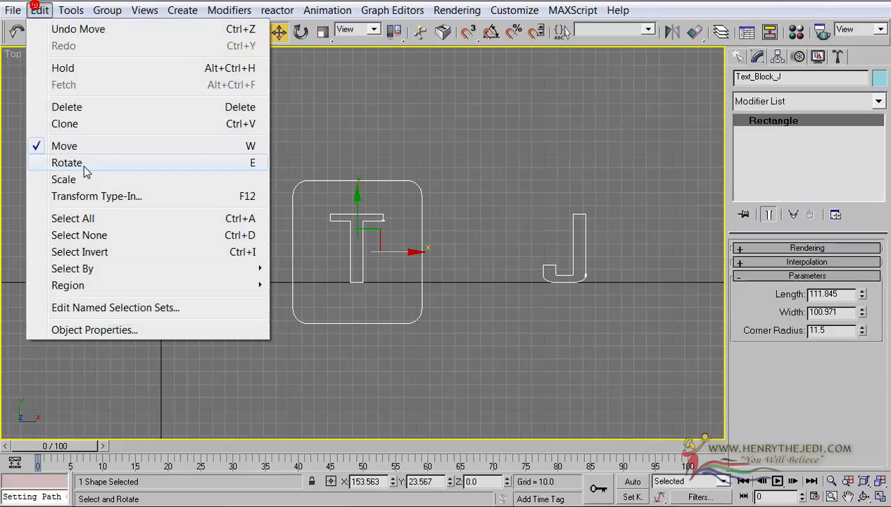
left_click(86, 126)
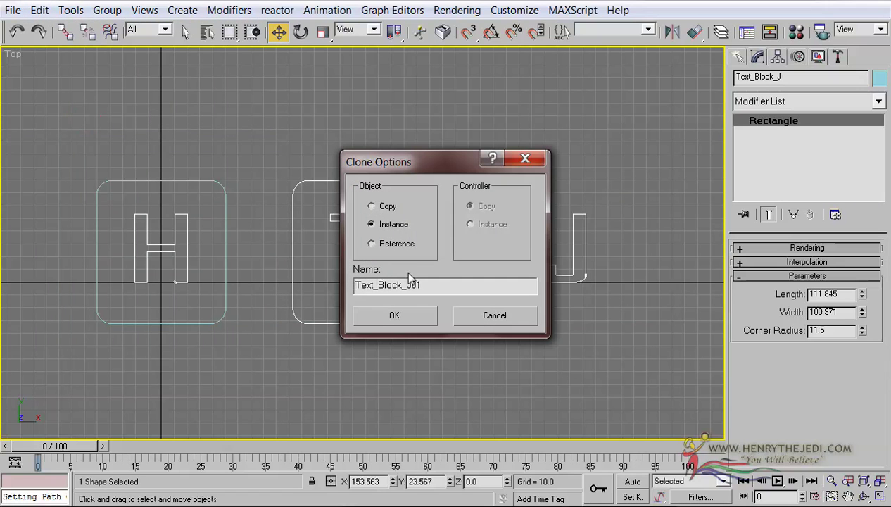
left_click_drag(407, 284, 432, 284)
type("J")
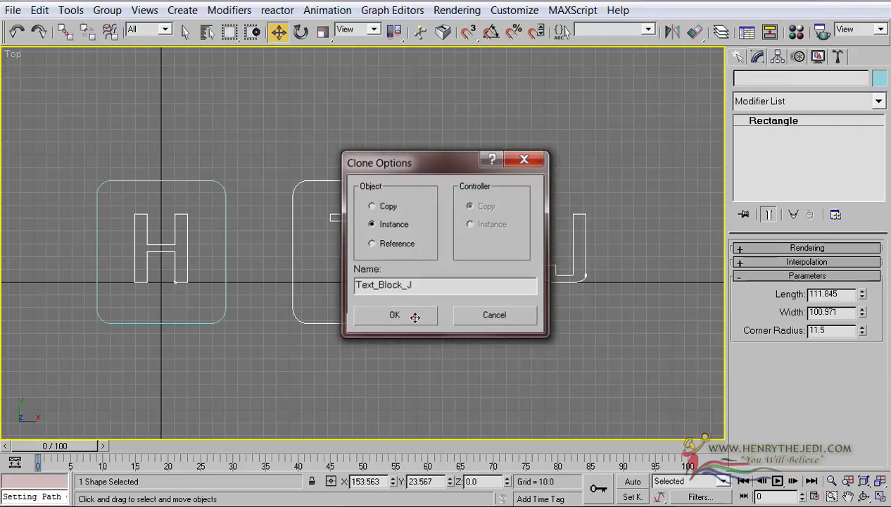
left_click(414, 315)
Position the new instanced block around the J, centring it slightly further right.
left_click_drag(408, 254, 596, 264)
key("ctrl+z")
left_click(777, 77)
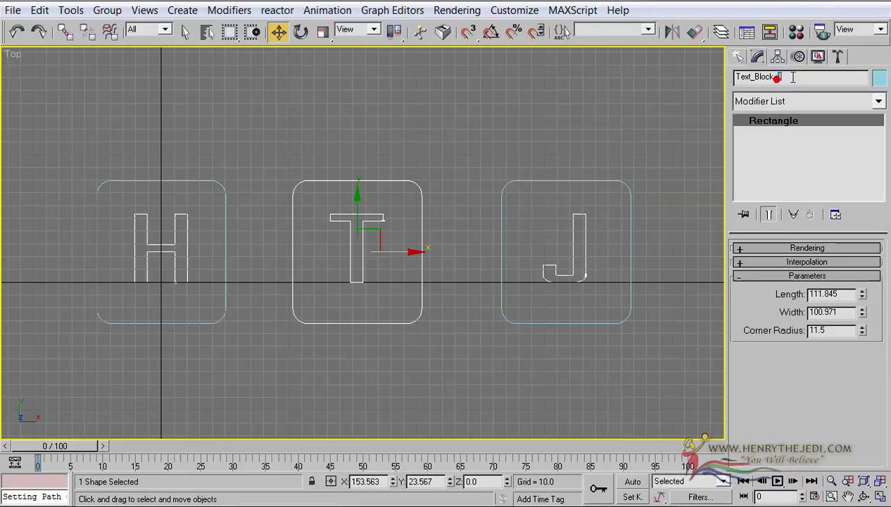
left_click(590, 321)
left_click_drag(613, 251, 618, 251)
Maximize the Perspective viewport and frame the H letter shapes on their plate.
left_click(879, 496)
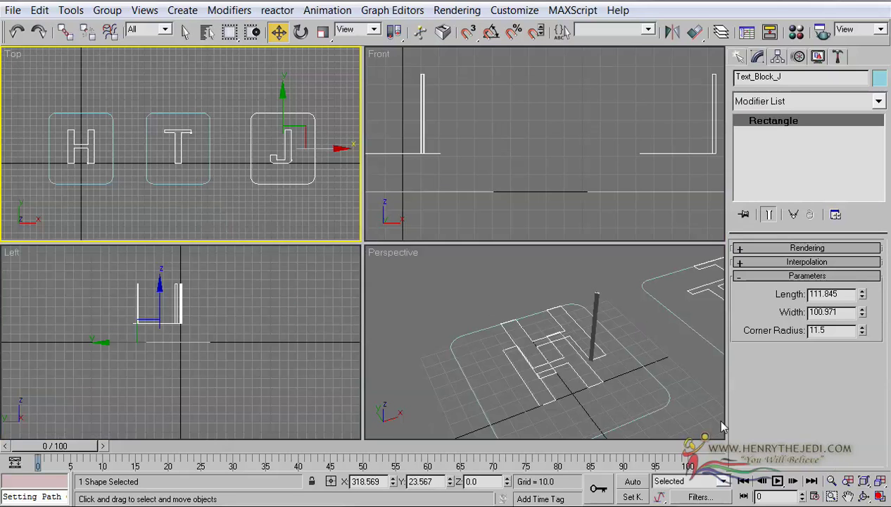
right_click(633, 396)
key("alt+w")
scroll(394, 264, "down", 3)
middle_click_drag(380, 240, 366, 237)
middle_click_drag(412, 190, 259, 211)
scroll(258, 211, "down", 3)
scroll(259, 212, "up", 3)
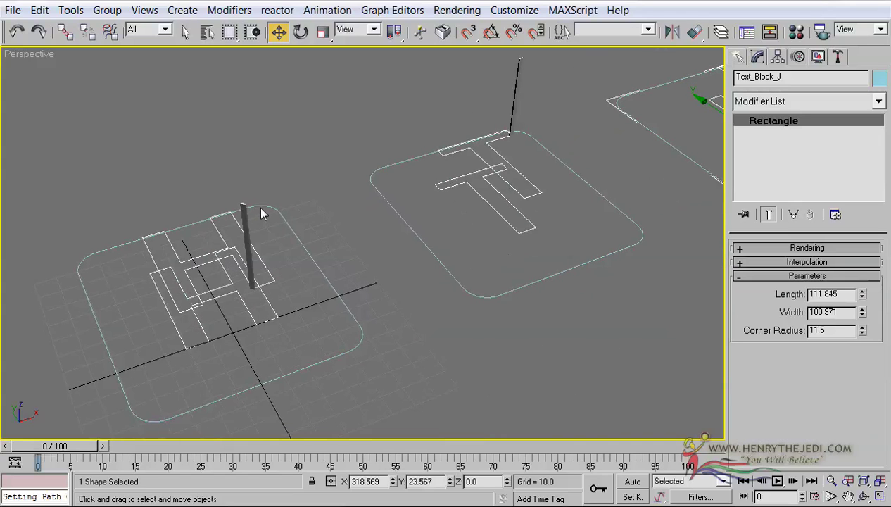
left_click(185, 32)
middle_click_drag(398, 374, 515, 306)
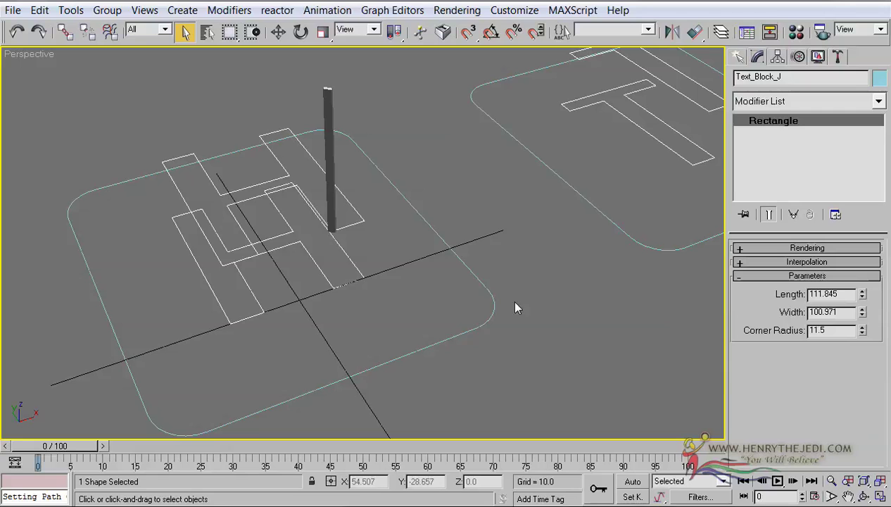
Add an Extrude modifier to the H letter shape.
left_click(351, 269)
left_click(810, 104)
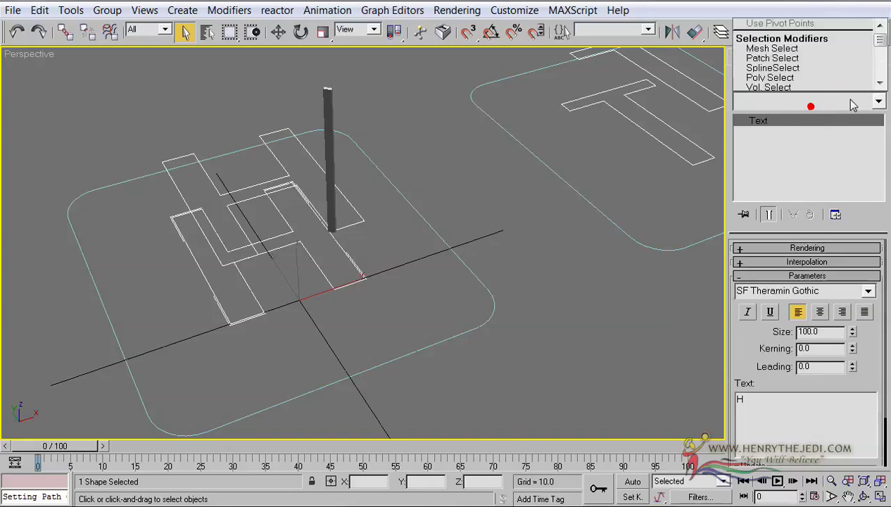
left_click_drag(882, 43, 882, 58)
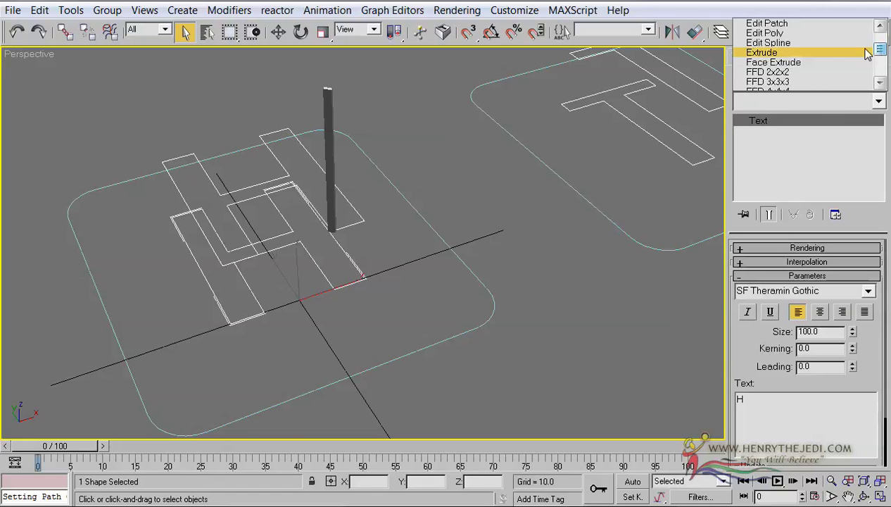
left_click(866, 52)
Set the H's Extrude Amount to 12.0 and return to Select Object mode.
left_click(865, 496)
left_click_drag(376, 294, 525, 276)
scroll(409, 284, "up", 2)
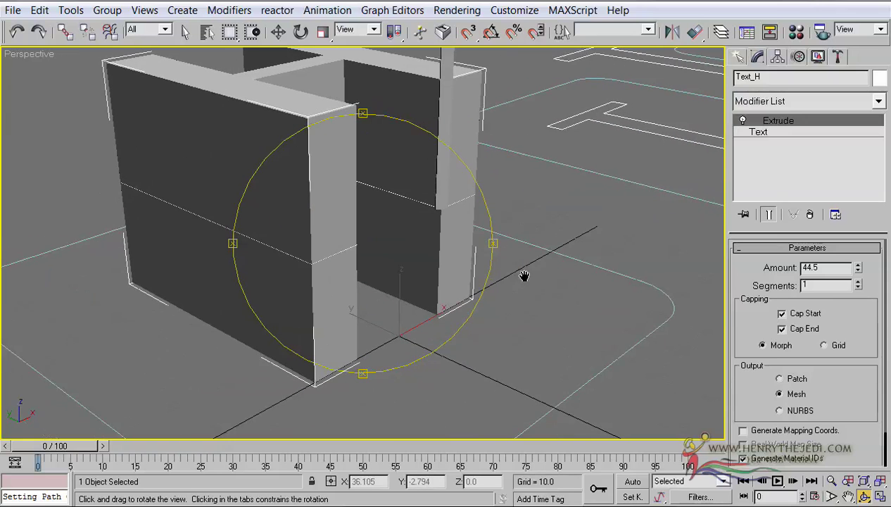
left_click_drag(858, 273, 857, 315)
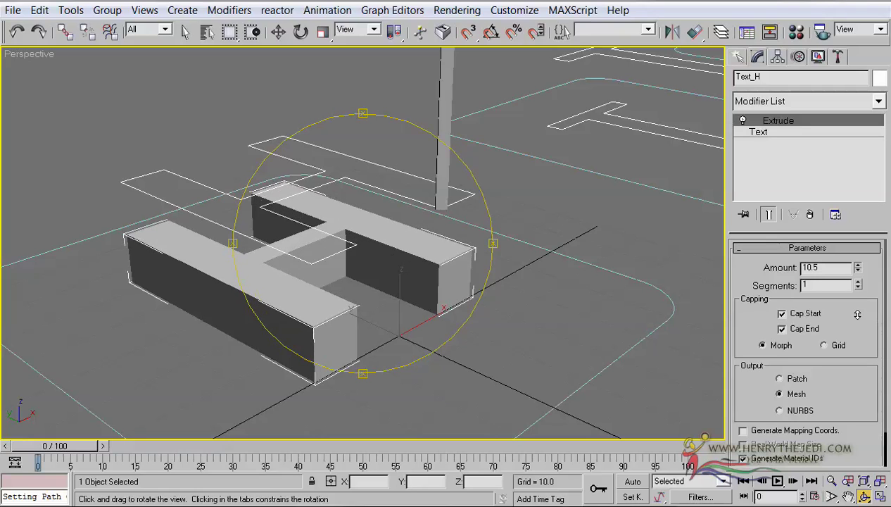
left_click(857, 267)
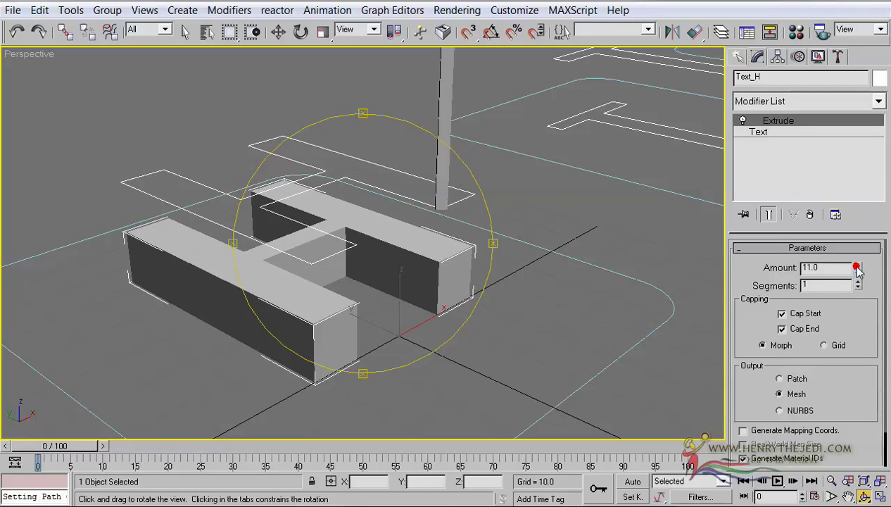
left_click(857, 266)
left_click_drag(372, 226, 437, 253)
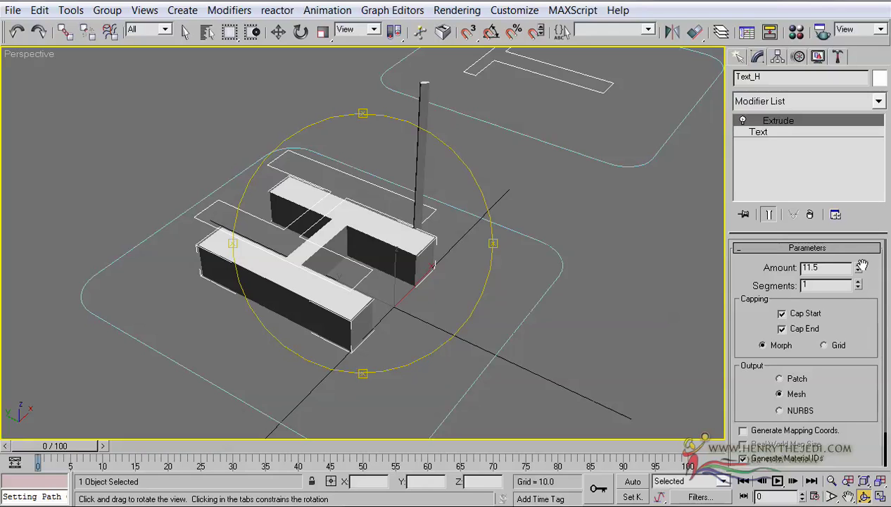
left_click(860, 265)
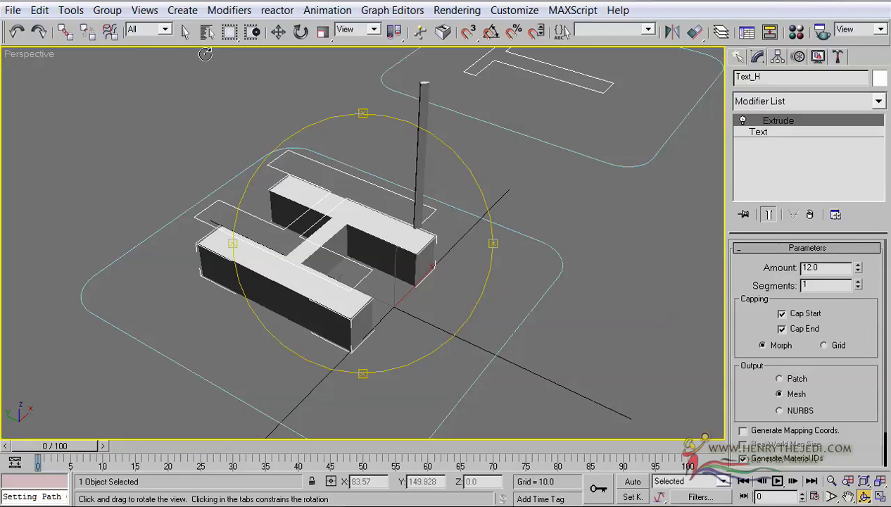
left_click(180, 31)
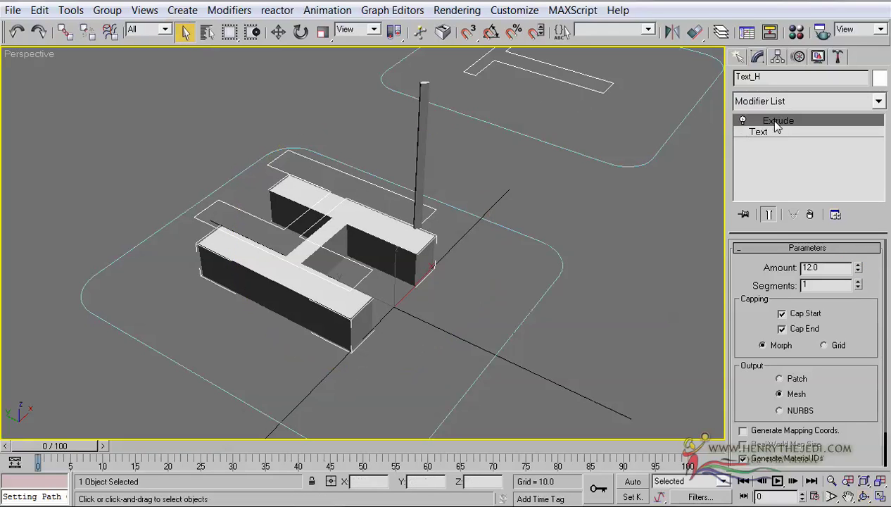
Copy the Extrude modifier from Text_H's modifier stack.
right_click(776, 124)
key("Escape")
right_click(771, 126)
left_click(731, 185)
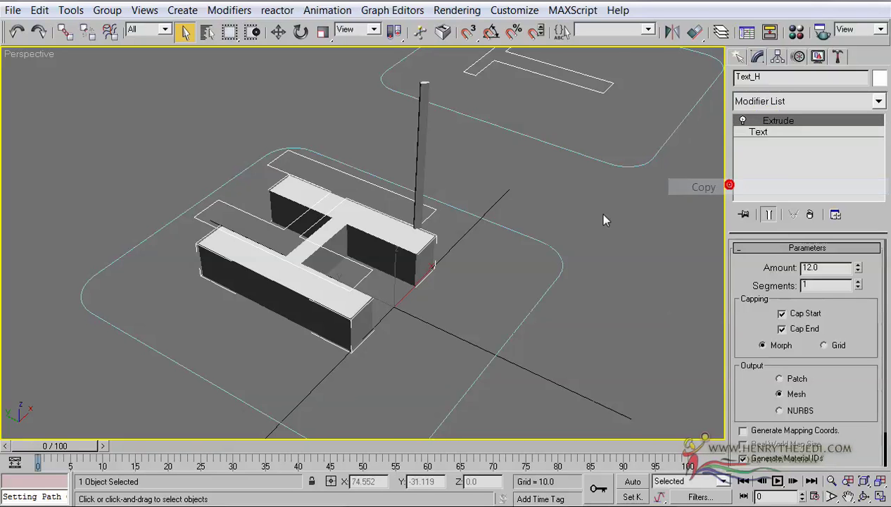
middle_click_drag(603, 219, 537, 321)
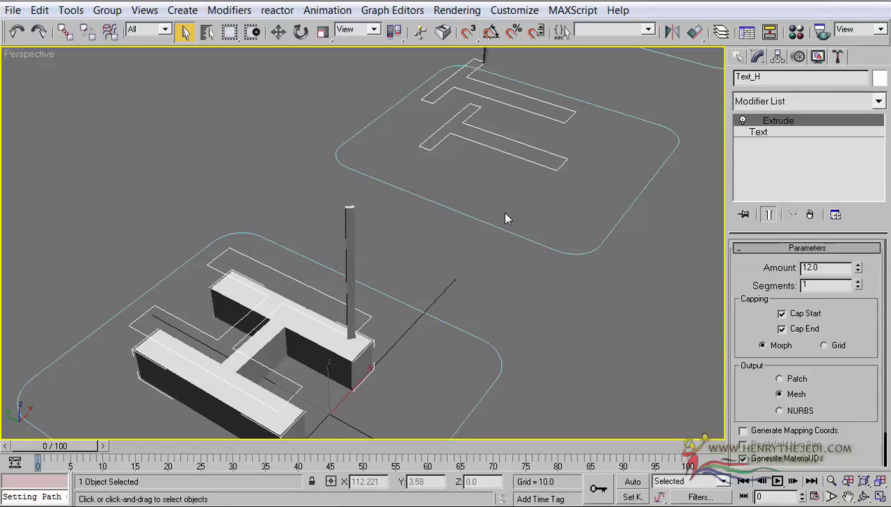
middle_click_drag(506, 218, 463, 243)
right_click(790, 127)
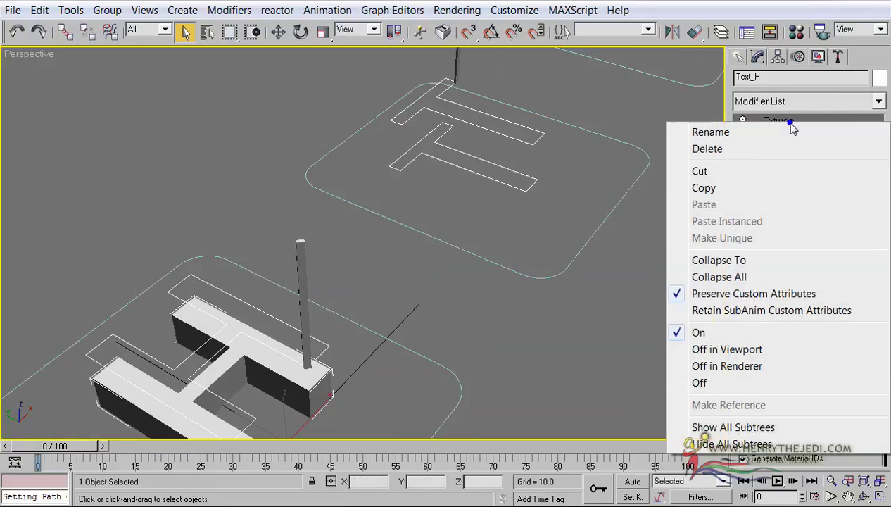
left_click(758, 189)
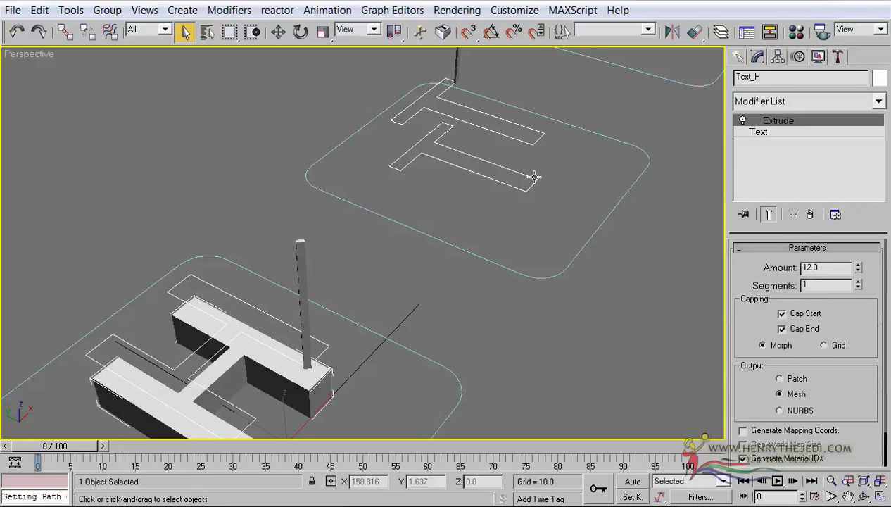
Paste the Extrude as an instance onto the T and J text shapes.
left_click(533, 177)
right_click(748, 121)
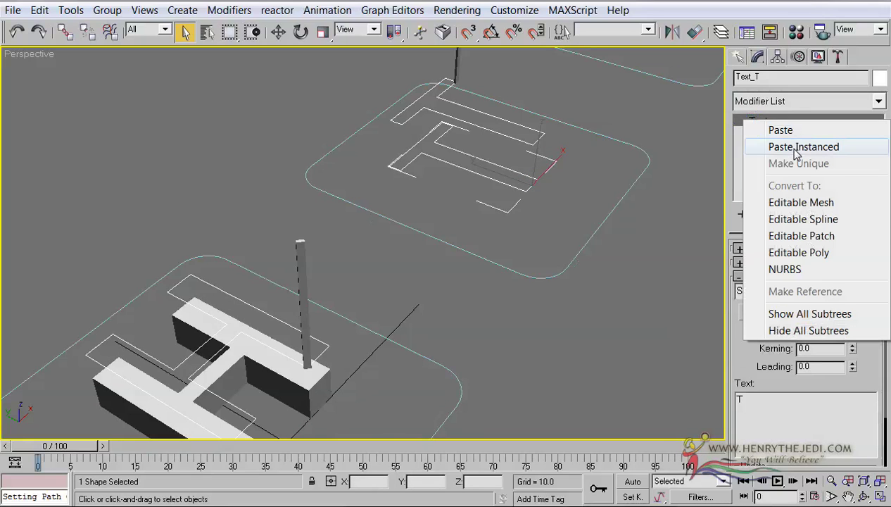
left_click(800, 148)
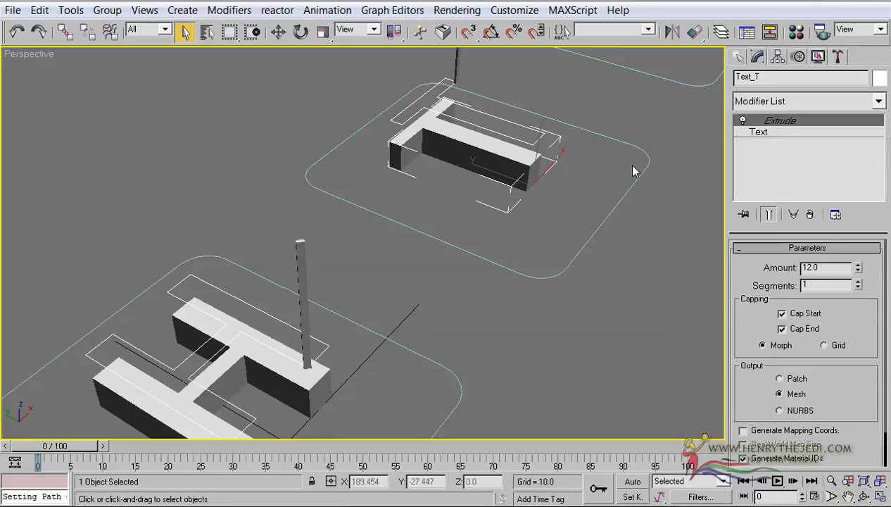
middle_click_drag(632, 169, 385, 337)
left_click(545, 111)
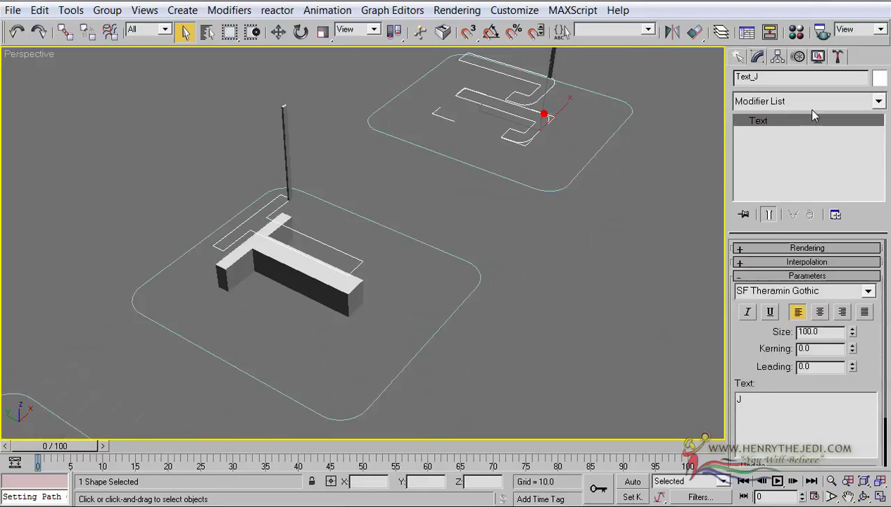
right_click(801, 112)
left_click(811, 146)
Test the shared extrusion Amount on all three letters, then reset it to 12.
middle_click_drag(521, 241, 552, 321)
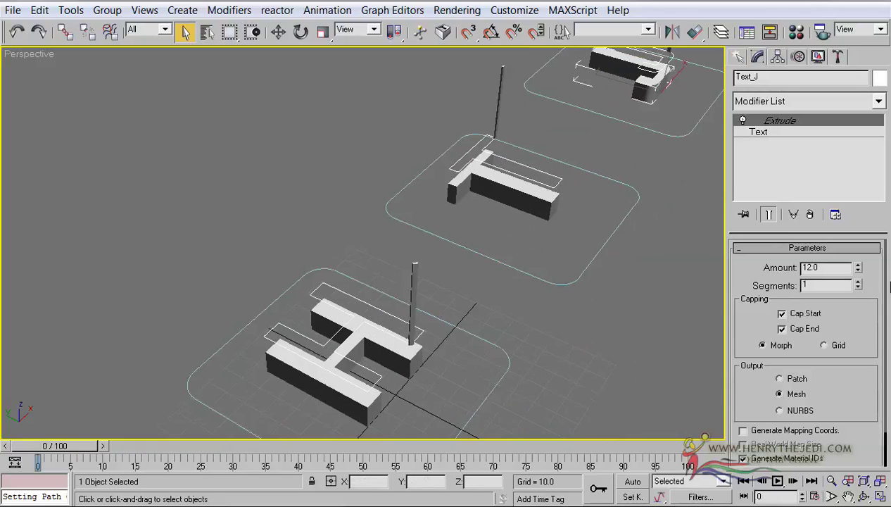
left_click_drag(860, 269, 844, 184)
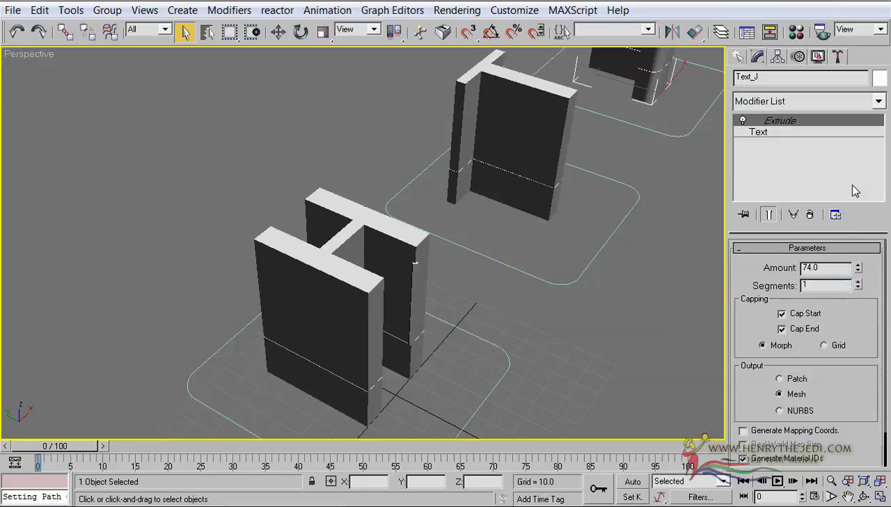
right_click(852, 186)
middle_click_drag(269, 269, 195, 182)
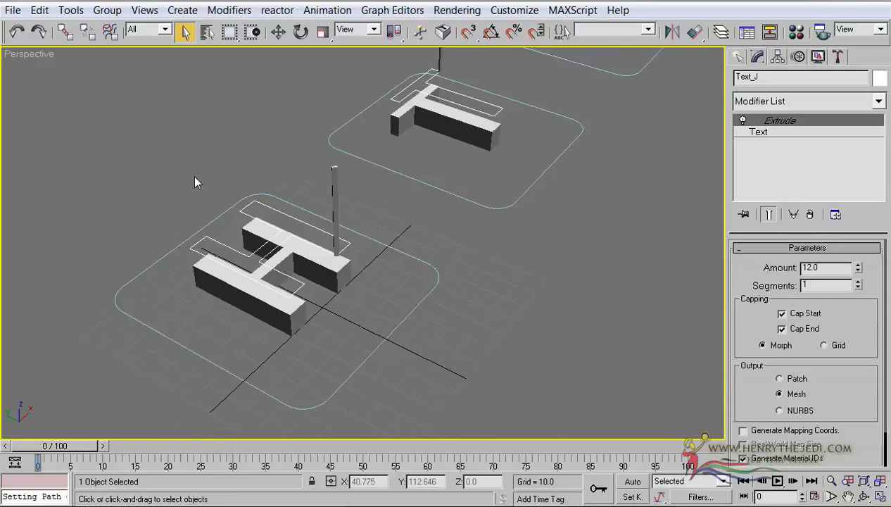
Paste the instanced 12.0 Extrude onto the rounded rectangle under the H.
left_click(398, 329)
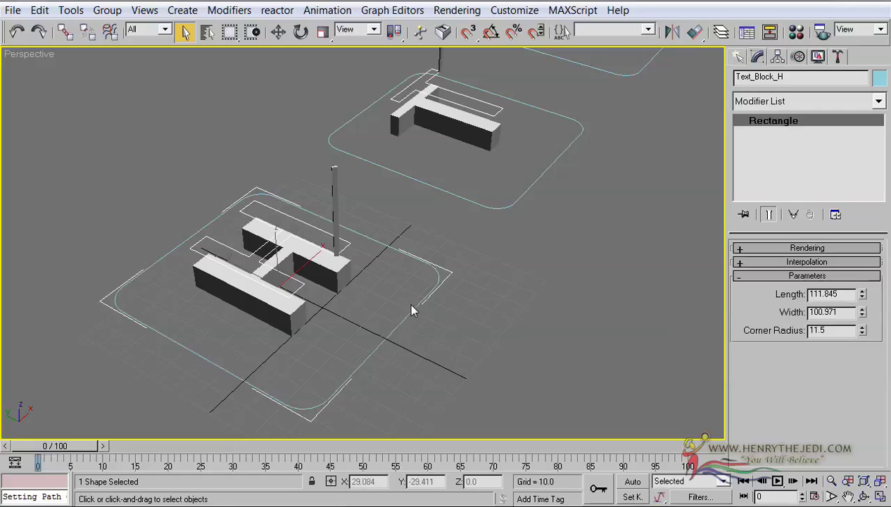
right_click(780, 121)
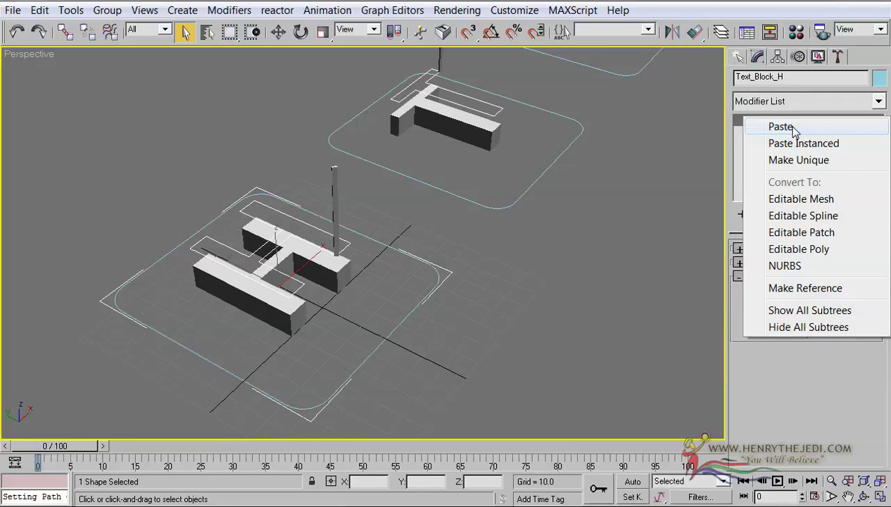
left_click(799, 143)
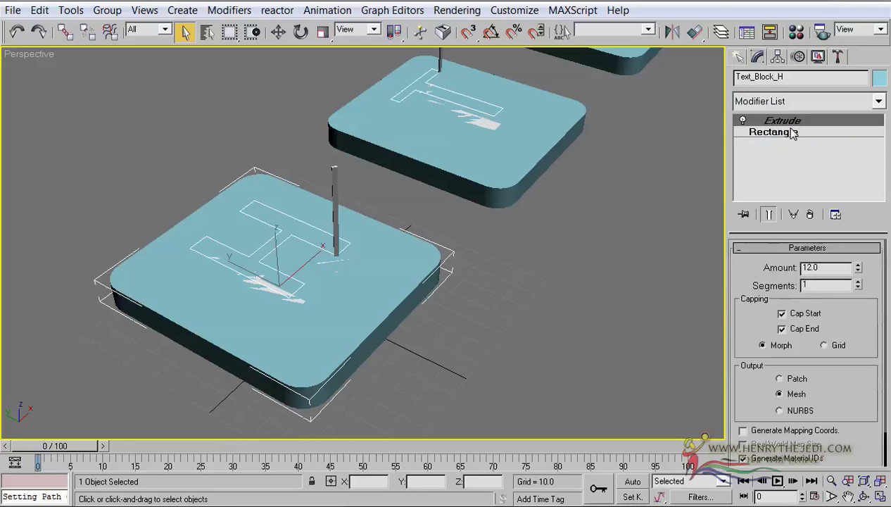
scroll(482, 228, "up", 5)
scroll(565, 219, "down", 3)
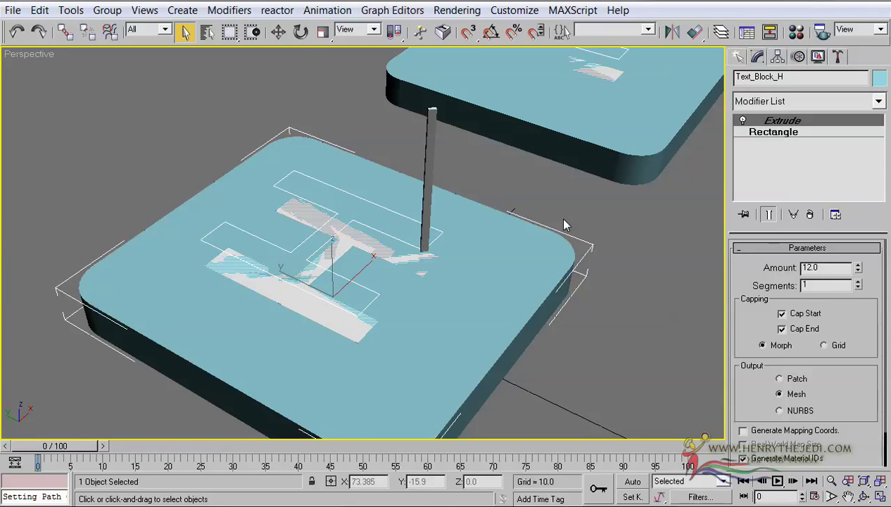
left_click_drag(861, 40, 842, 40)
left_click(858, 28)
left_click(824, 39)
left_click(878, 33)
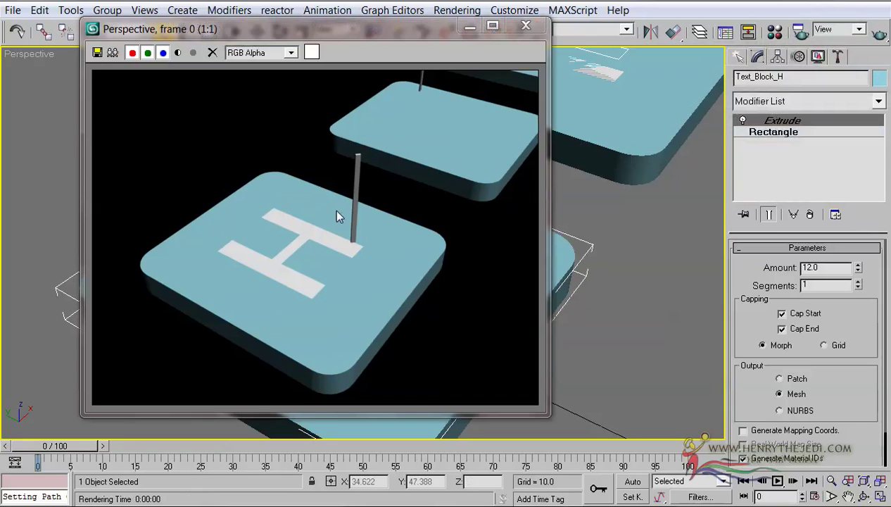
left_click(526, 26)
left_click(864, 496)
left_click_drag(356, 310, 219, 366)
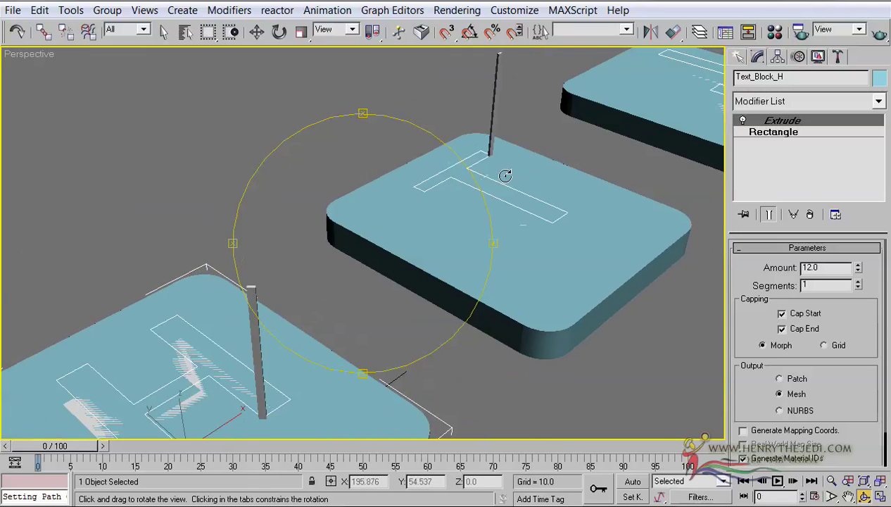
middle_click_drag(505, 176, 429, 183)
key("shift+q")
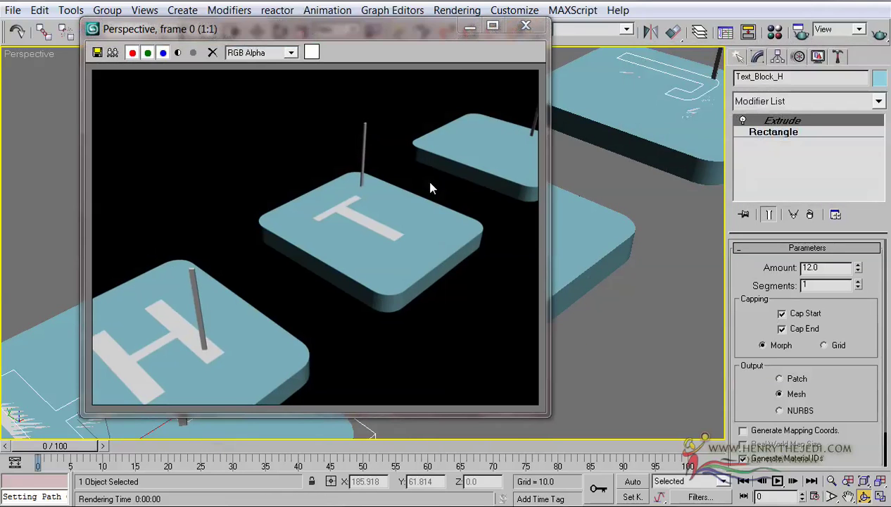
left_click(526, 26)
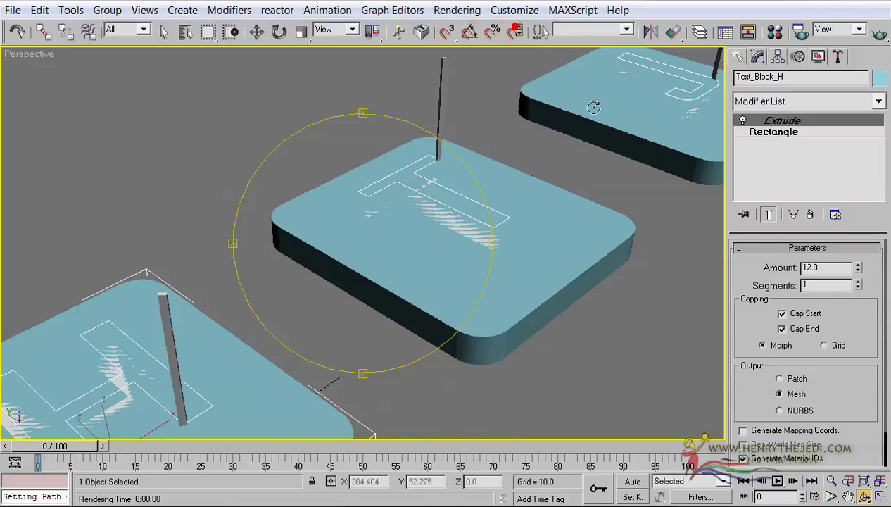
scroll(593, 115, "down", 4)
middle_click_drag(313, 275, 381, 199)
scroll(381, 199, "up", 5)
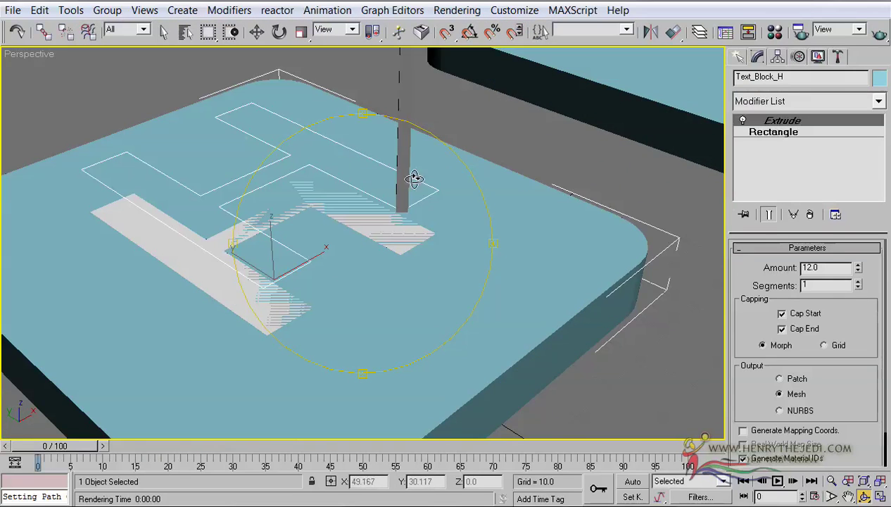
middle_click_drag(388, 239, 426, 217, "alt")
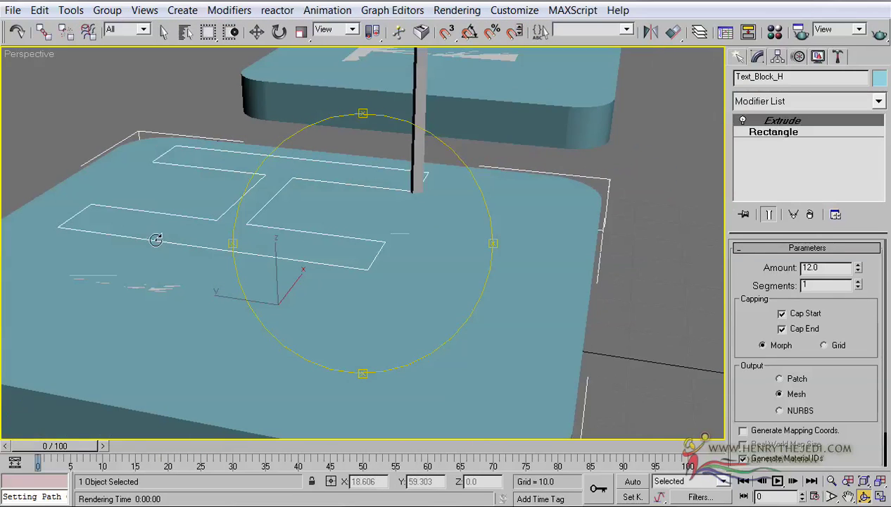
left_click(162, 31)
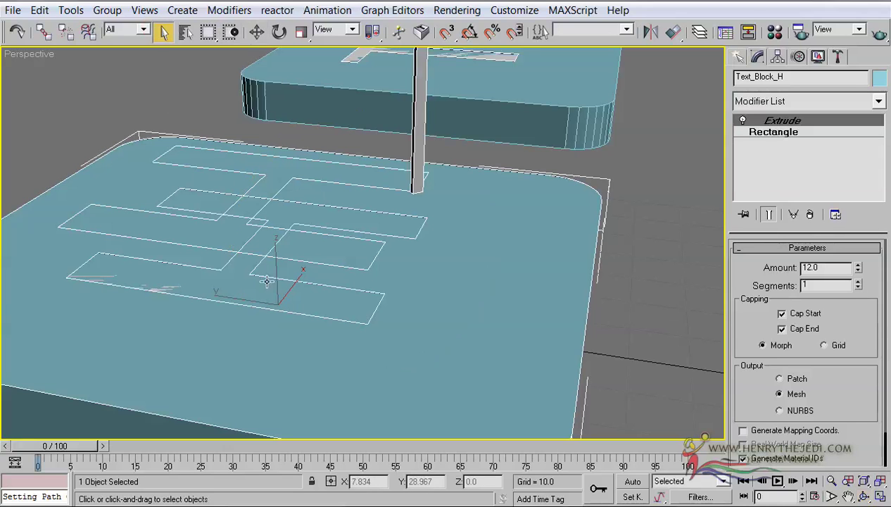
scroll(304, 270, "down", 6)
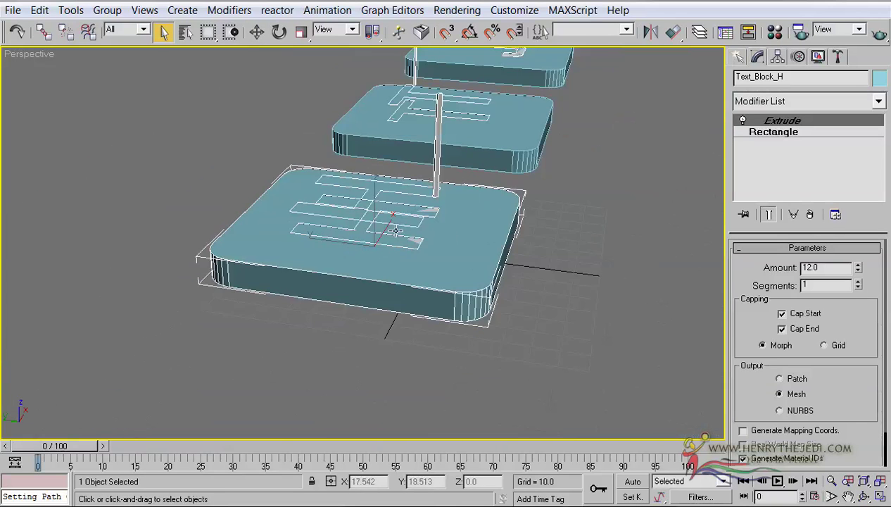
scroll(396, 231, "up", 2)
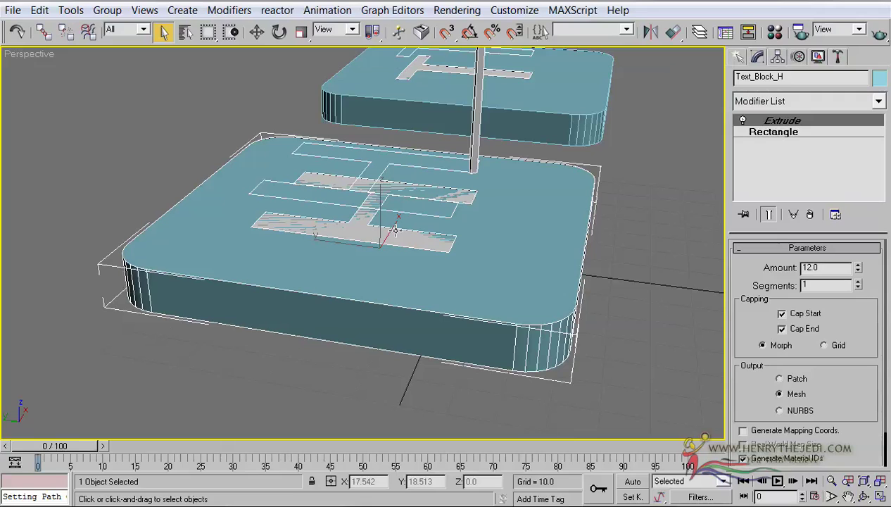